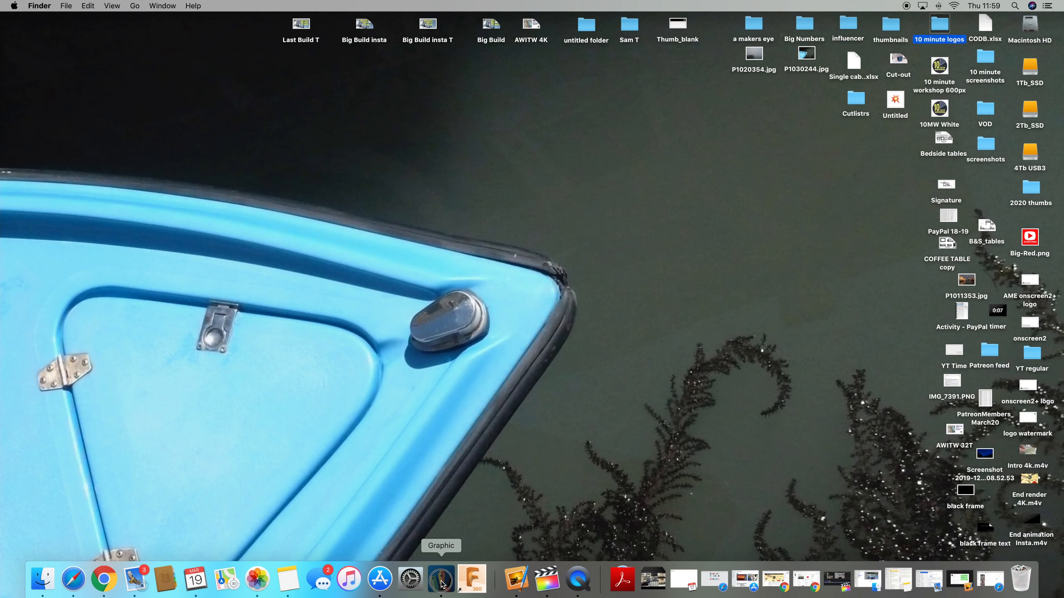
Step: Create a new blank document using the A4 preset
{"action": "left_click", "coordinate": [441, 579]}
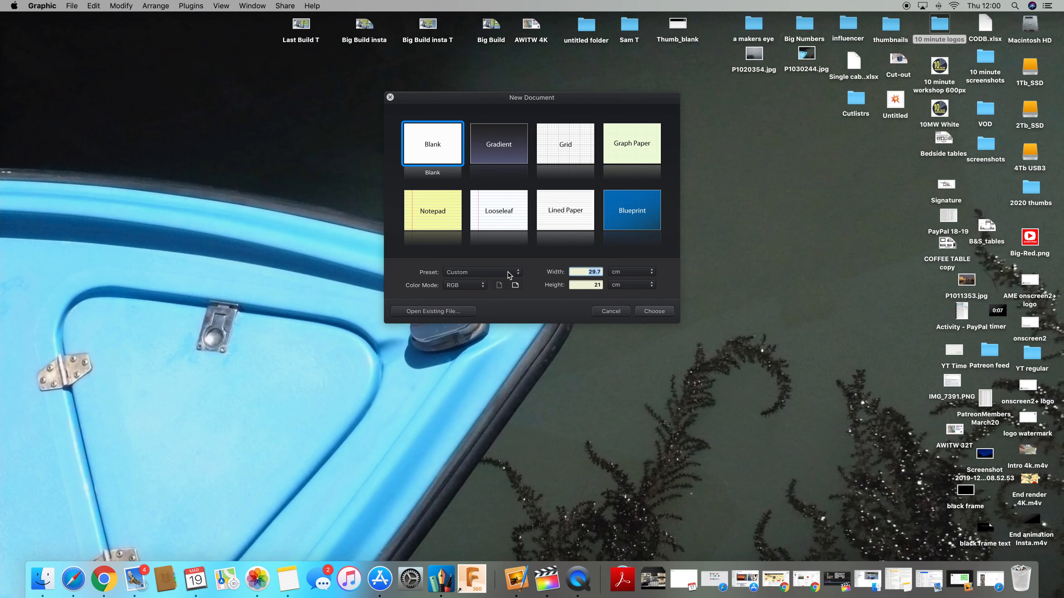
{"action": "left_click", "coordinate": [509, 274]}
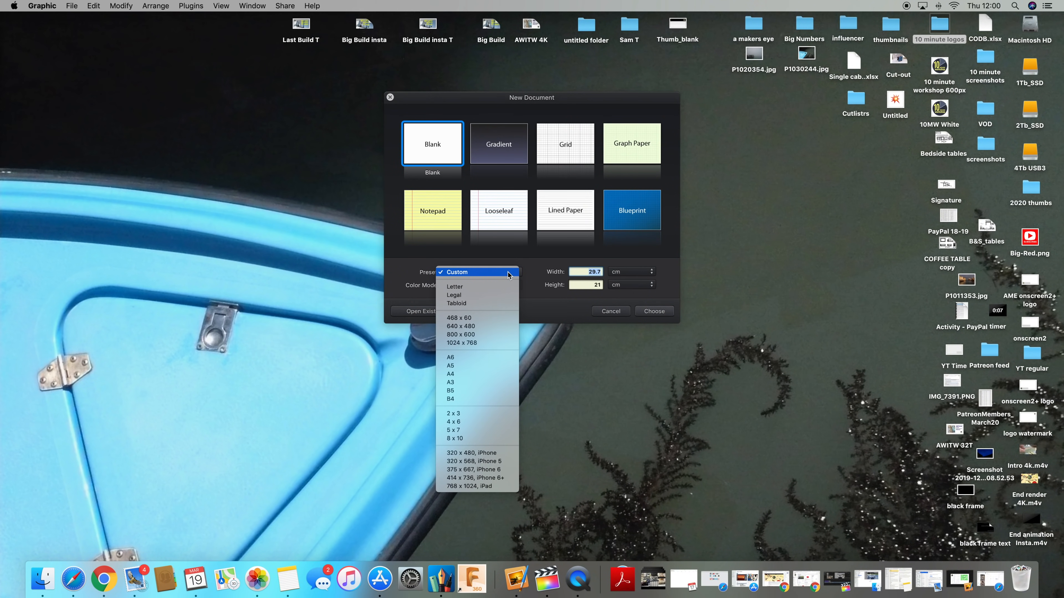
{"action": "left_click", "coordinate": [492, 375]}
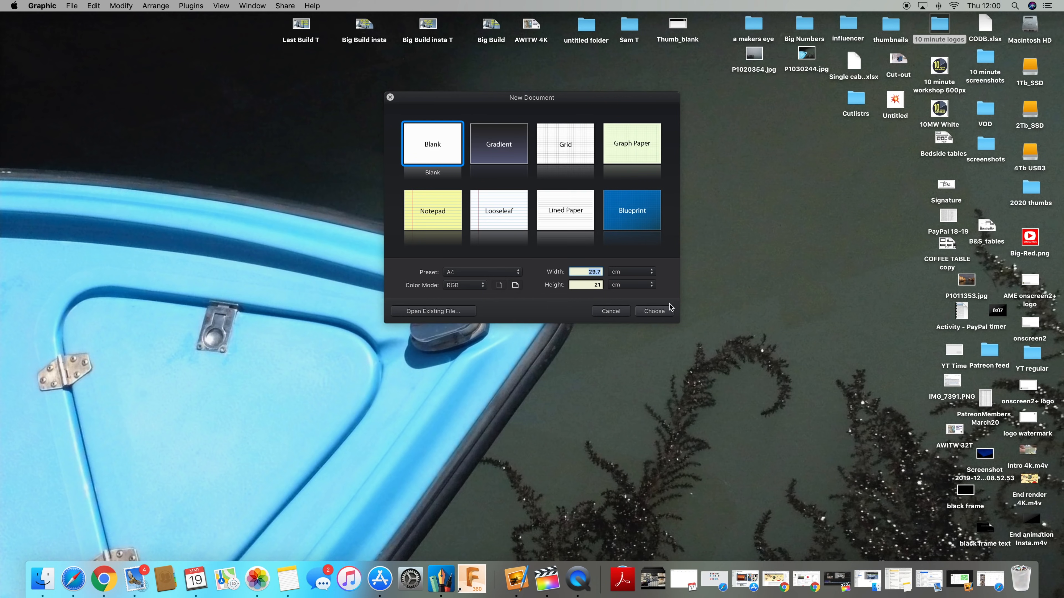
{"action": "left_click", "coordinate": [655, 312]}
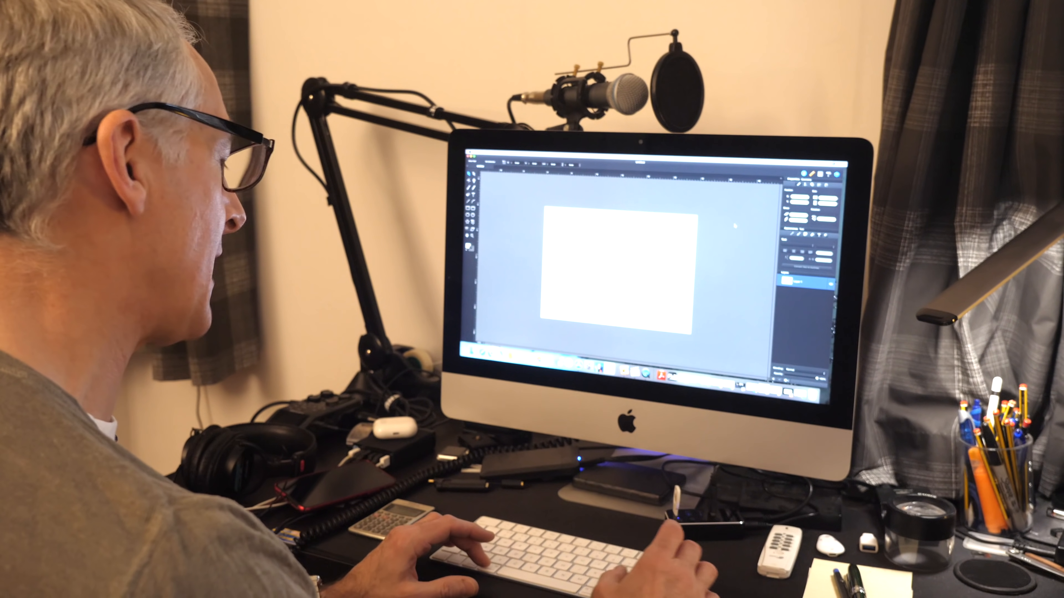
Step: Set the canvas units to millimetres and change the drawing scale ratio
{"action": "key", "text": "super+equal"}
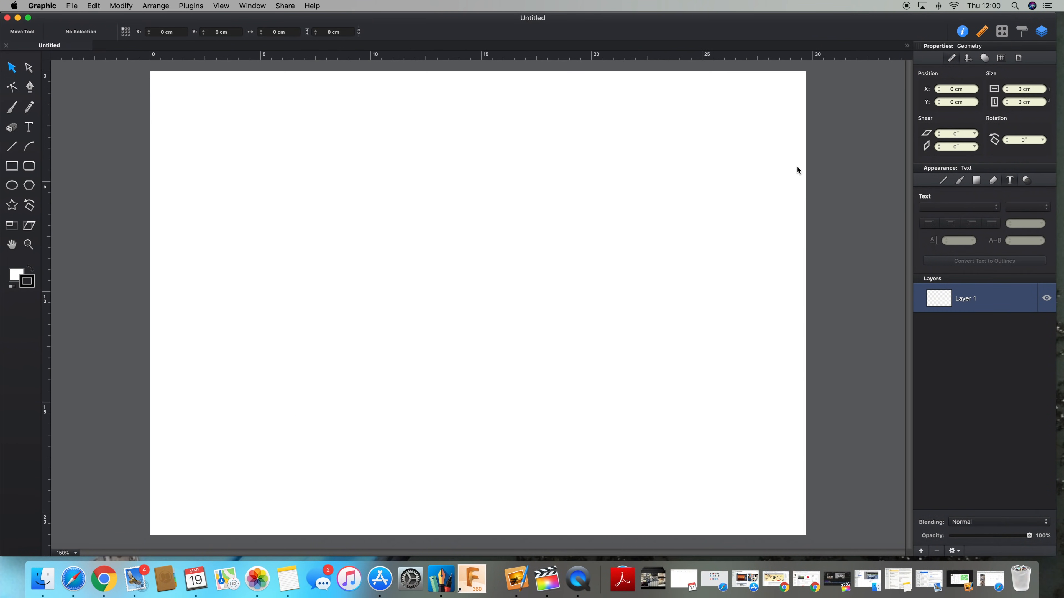
{"action": "key", "text": "super+minus"}
{"action": "key", "text": "super+minus"}
{"action": "key", "text": "super+equal"}
{"action": "key", "text": "super+equal"}
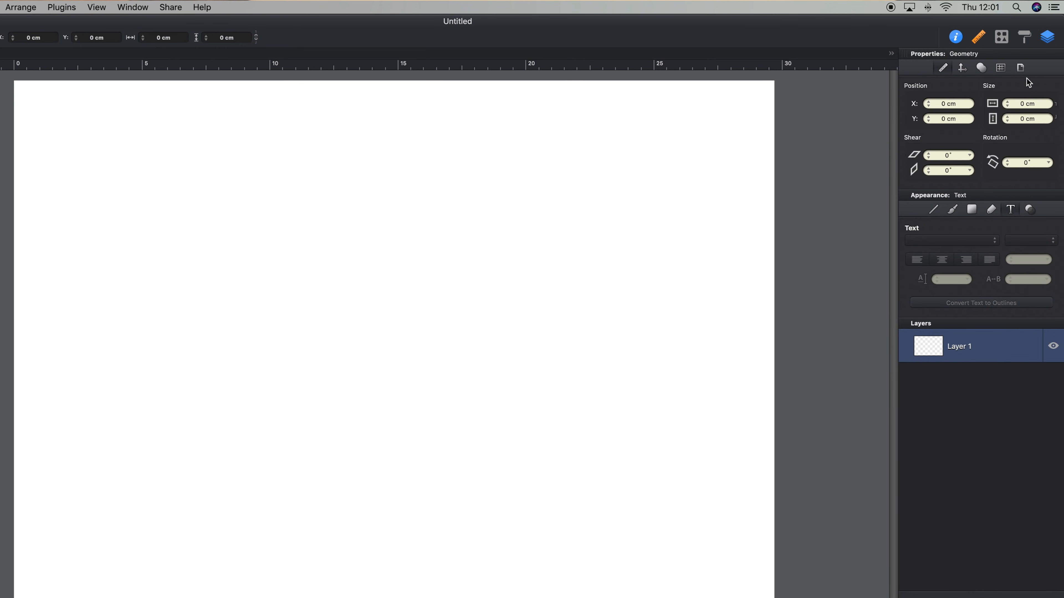
{"action": "left_click", "coordinate": [1020, 69]}
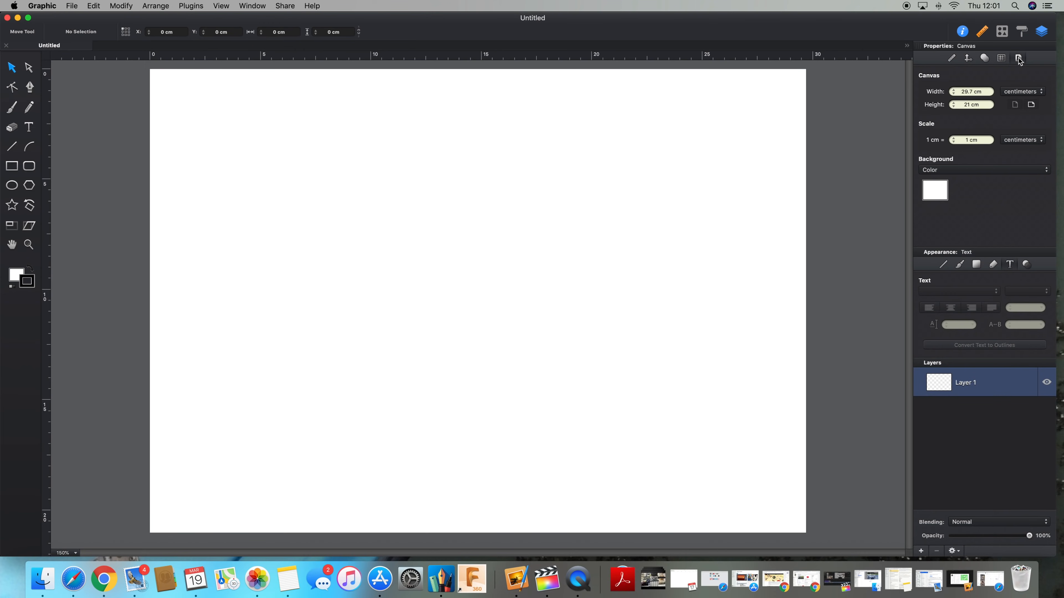
{"action": "left_click", "coordinate": [1022, 92]}
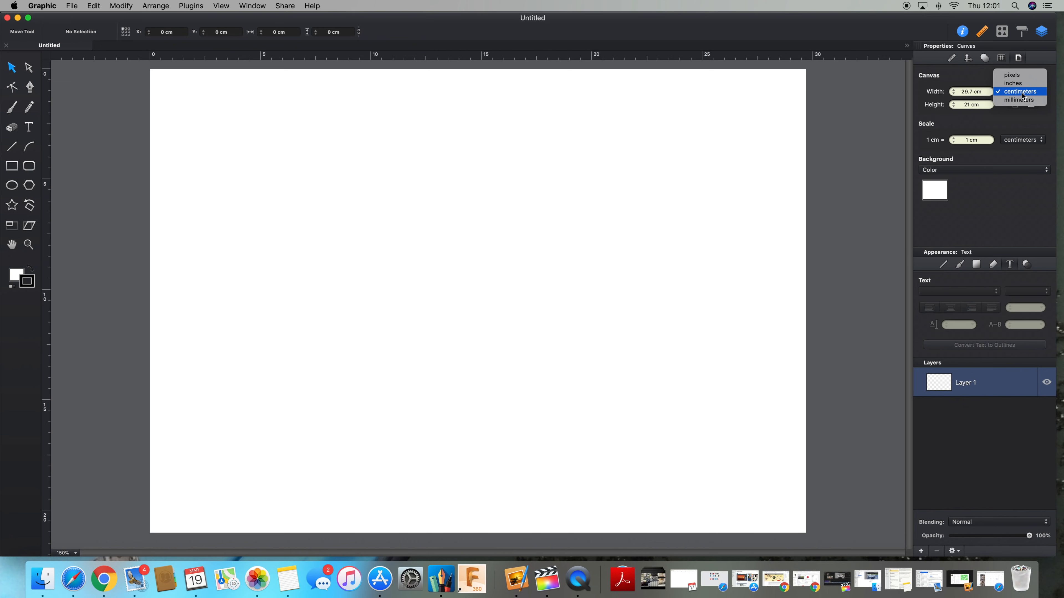
{"action": "left_click", "coordinate": [1022, 101]}
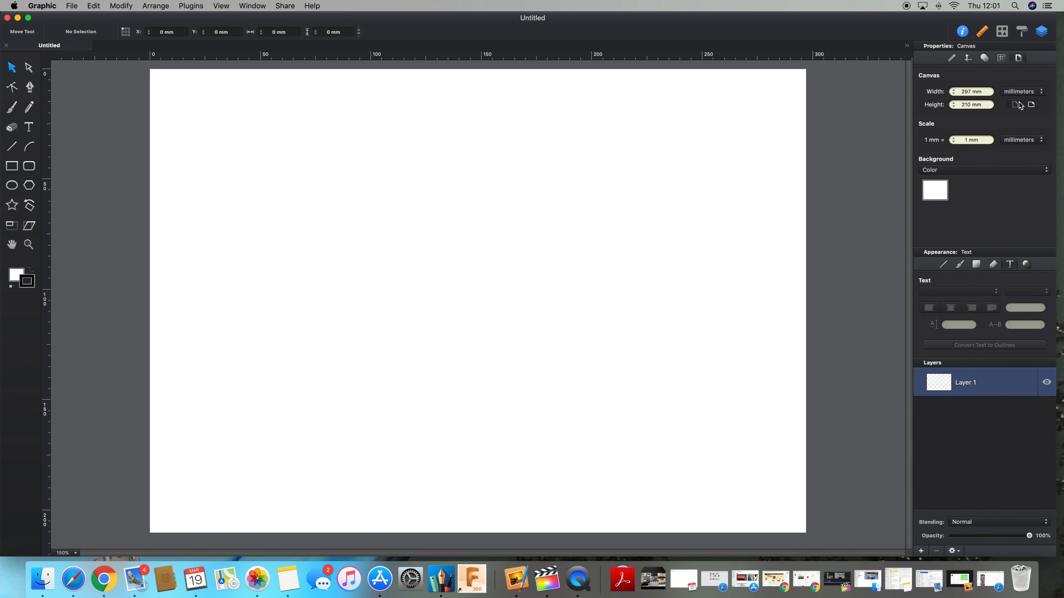
{"action": "left_click", "coordinate": [969, 140]}
{"action": "left_click", "coordinate": [953, 59]}
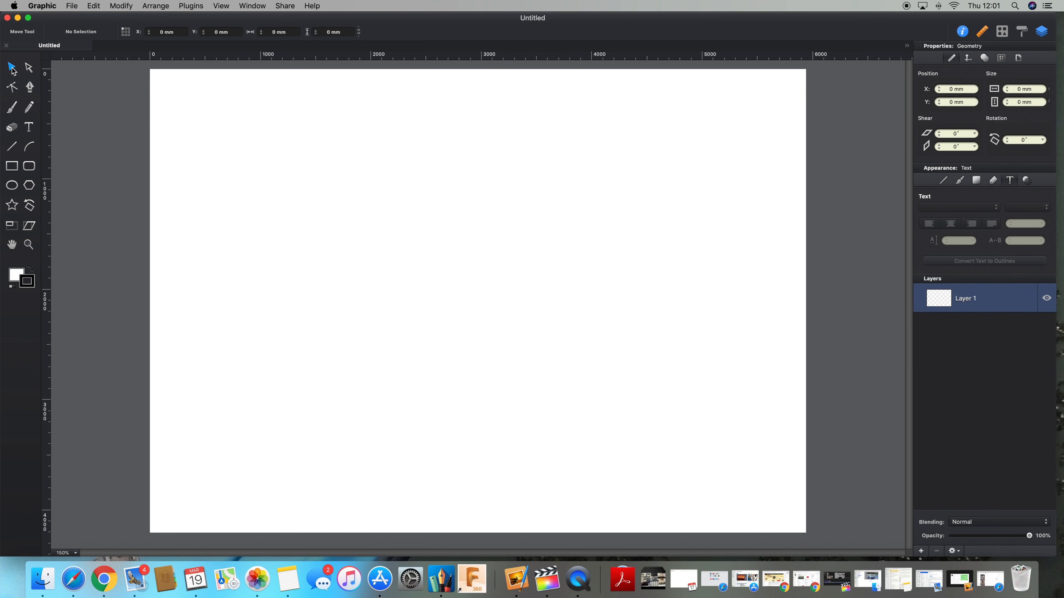
Step: Draw a rectangle about 2375 by 1712 mm with the Rectangle tool
{"action": "left_click", "coordinate": [29, 67]}
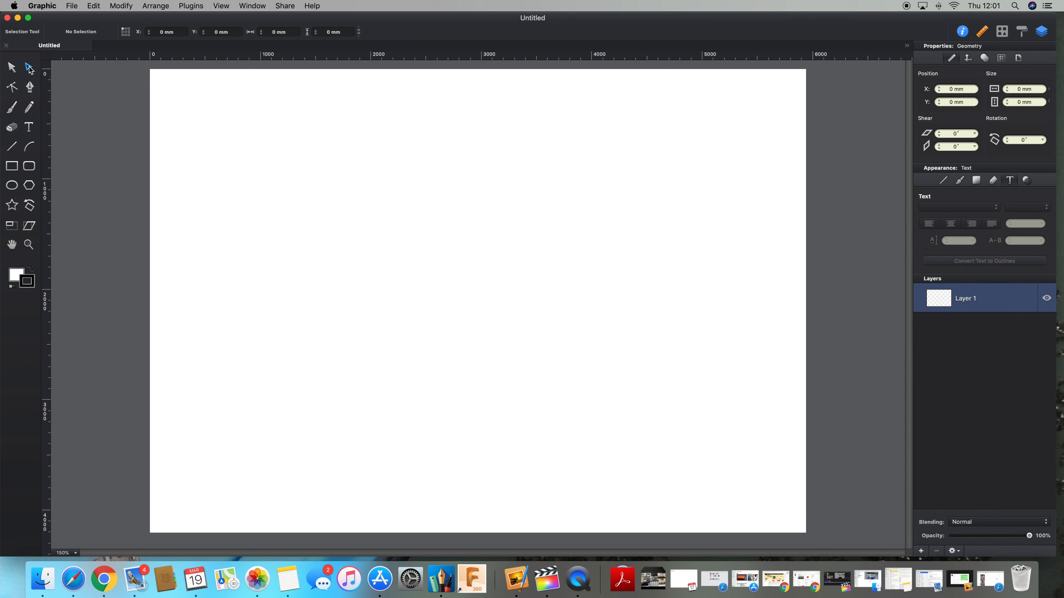
{"action": "left_click", "coordinate": [12, 147]}
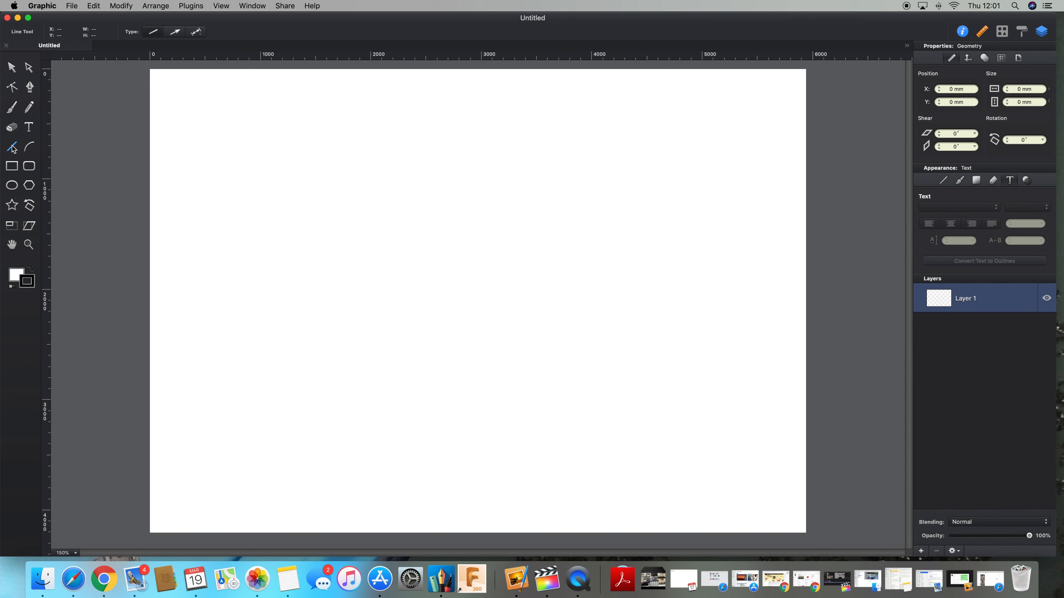
{"action": "left_click", "coordinate": [13, 167]}
{"action": "left_click", "coordinate": [16, 187]}
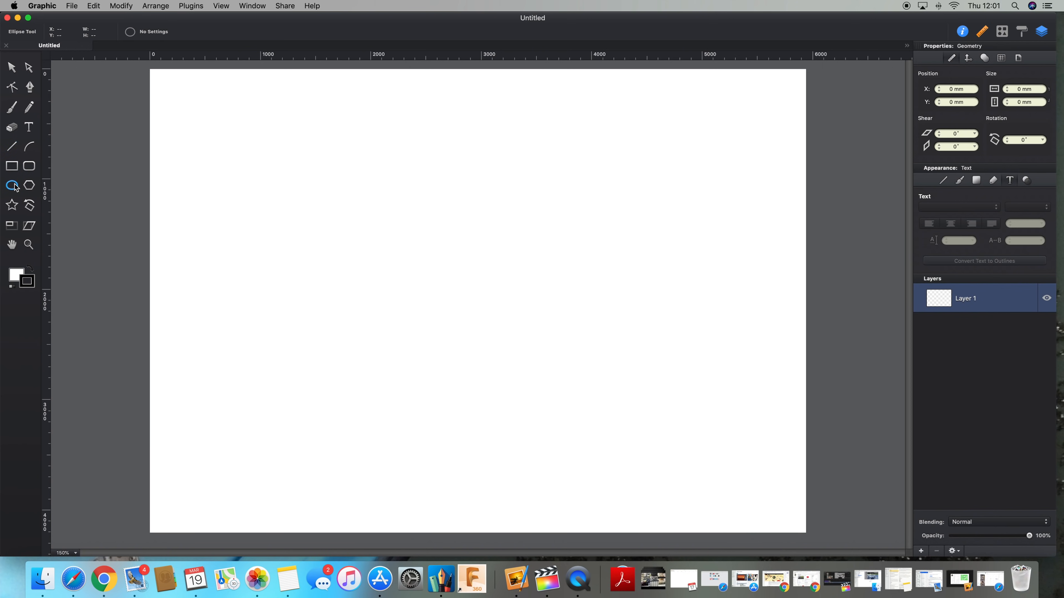
{"action": "left_click", "coordinate": [13, 167]}
{"action": "left_click_drag", "start_coordinate": [242, 130], "coordinate": [504, 319]}
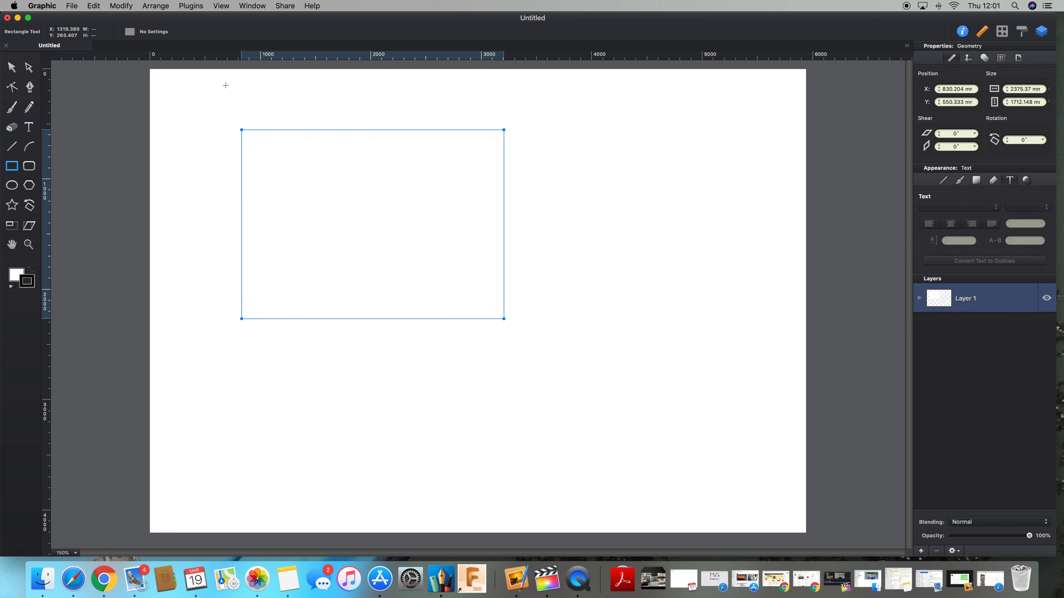
Step: Move the rectangle slightly and widen it to about 2540 mm
{"action": "left_click", "coordinate": [12, 68]}
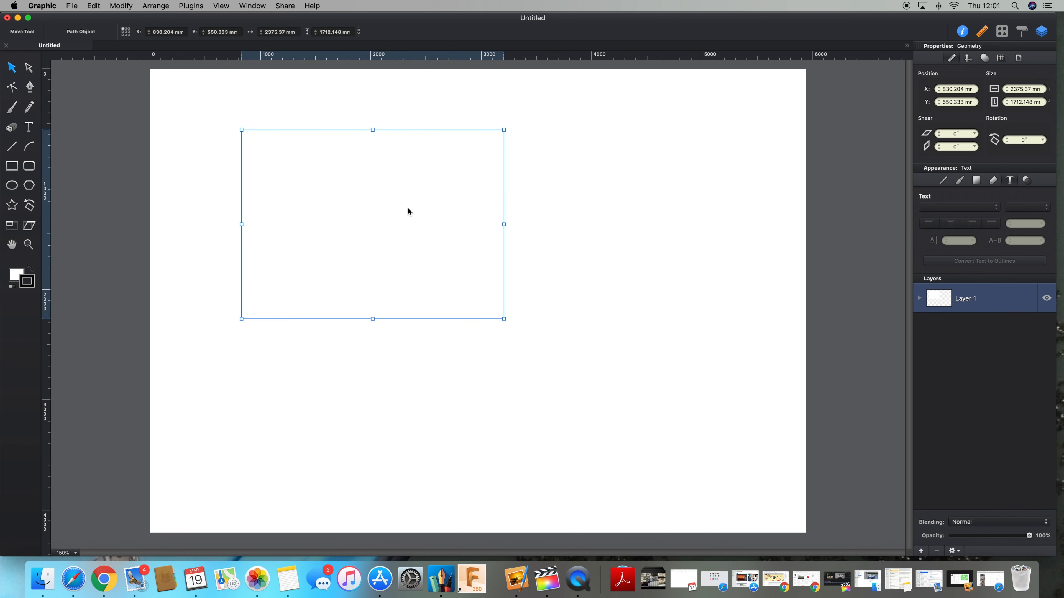
{"action": "mouse_move", "coordinate": [410, 212]}
{"action": "left_mouse_down"}
{"action": "mouse_move", "coordinate": [404, 233]}
{"action": "mouse_move", "coordinate": [508, 217]}
{"action": "mouse_move", "coordinate": [409, 190]}
{"action": "mouse_move", "coordinate": [416, 199]}
{"action": "left_mouse_up"}
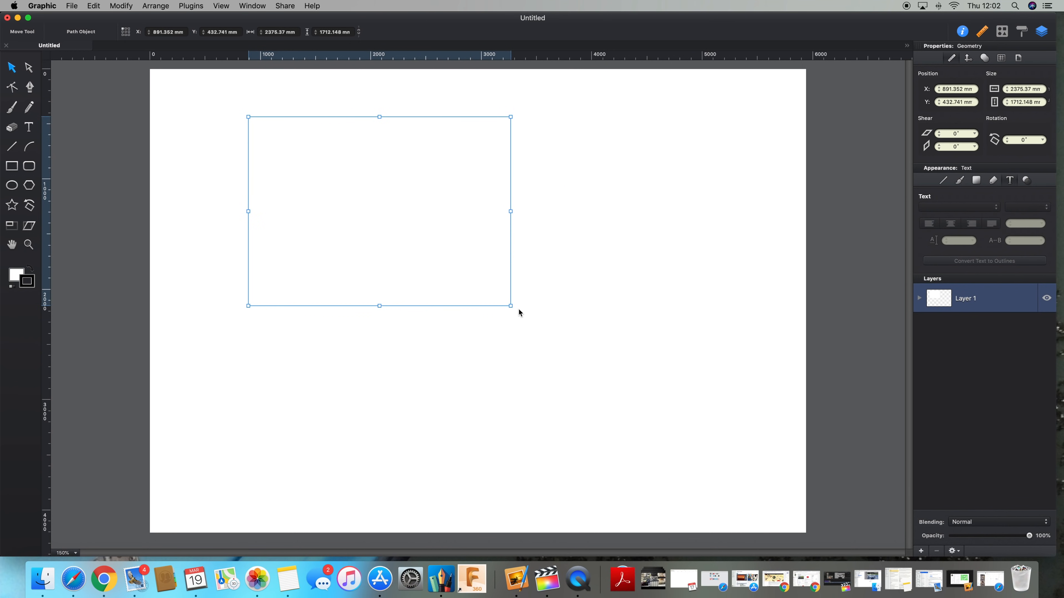
{"action": "left_click_drag", "start_coordinate": [511, 308], "coordinate": [529, 322]}
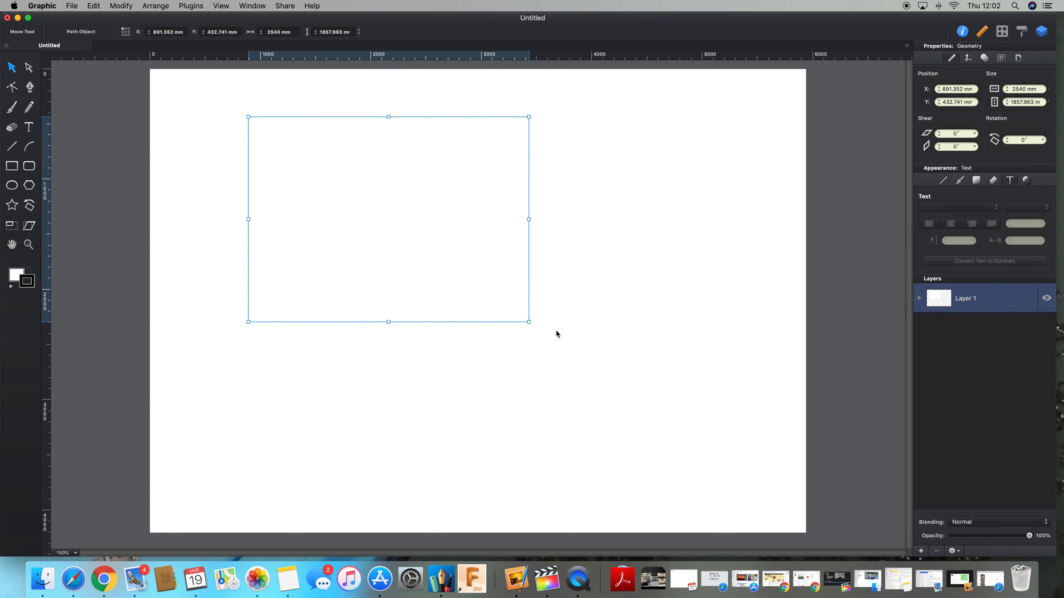
Step: Rotate the rectangle by its corner handle, then delete it
{"action": "left_click_drag", "start_coordinate": [527, 322], "coordinate": [565, 304]}
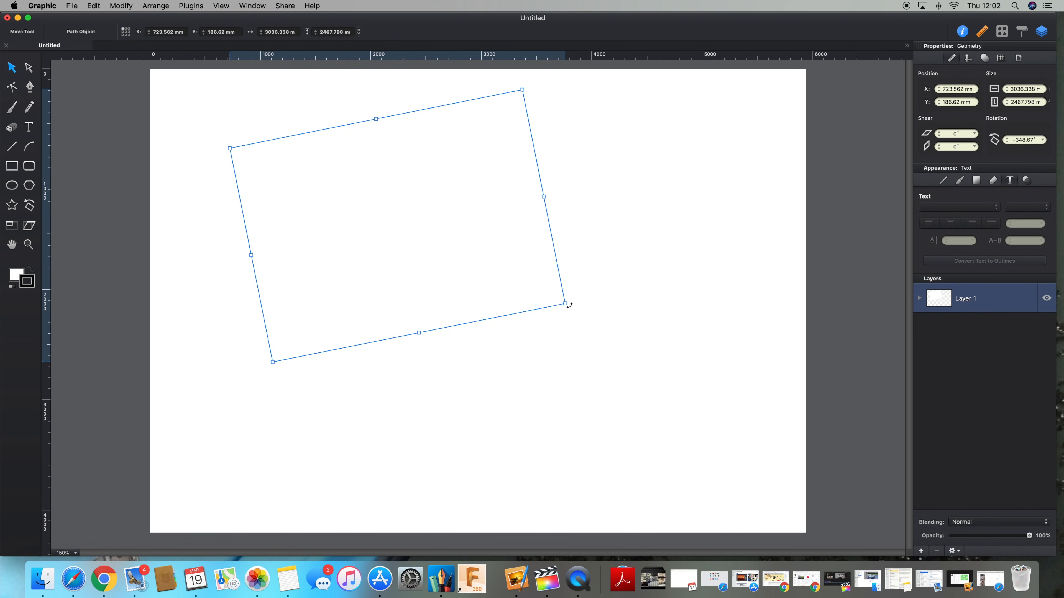
{"action": "left_click_drag", "start_coordinate": [569, 305], "coordinate": [568, 340]}
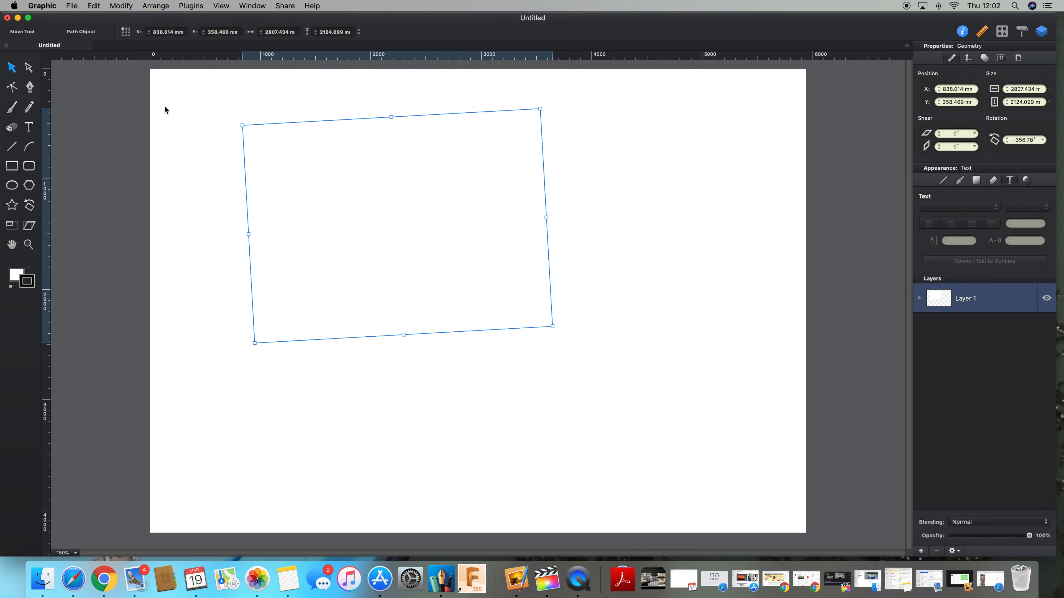
{"action": "key", "text": "Delete"}
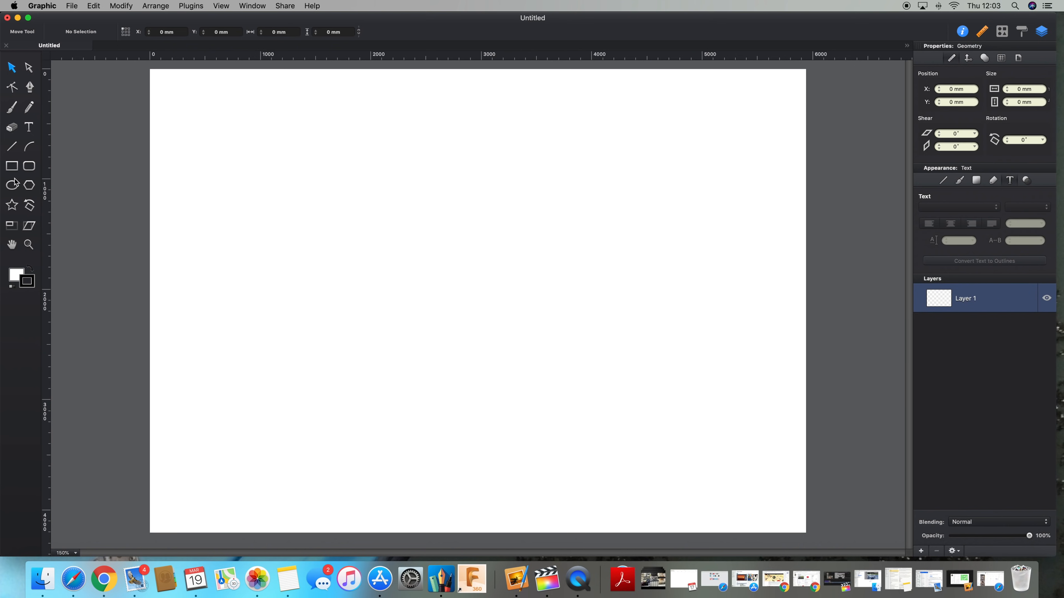
Step: Draw a new rectangle about 2286 by 1585 mm and switch back to the Move tool
{"action": "left_click", "coordinate": [12, 166]}
{"action": "left_click_drag", "start_coordinate": [297, 156], "coordinate": [549, 330]}
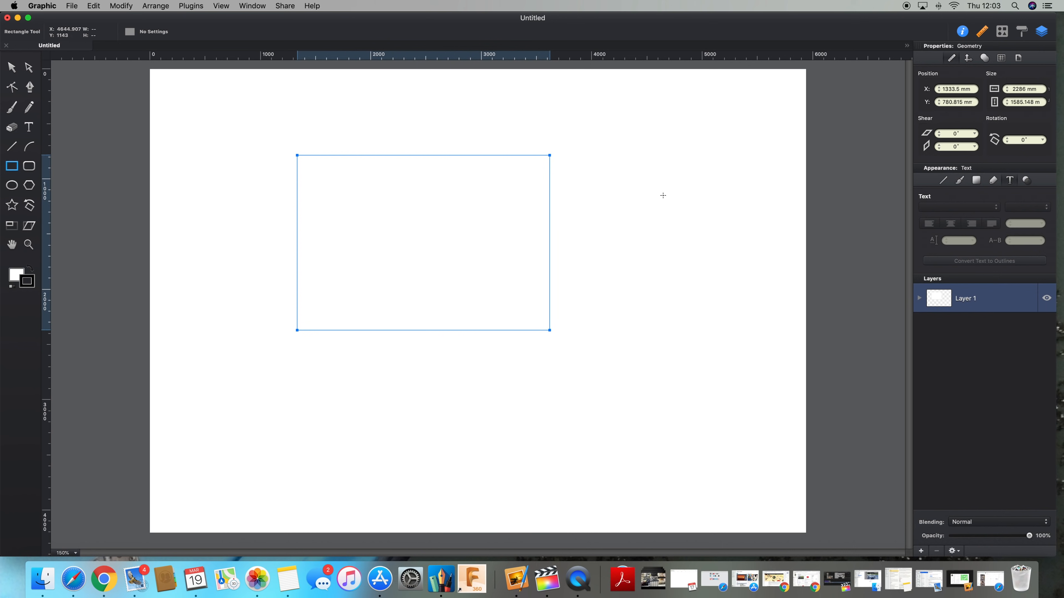
{"action": "key", "text": "v"}
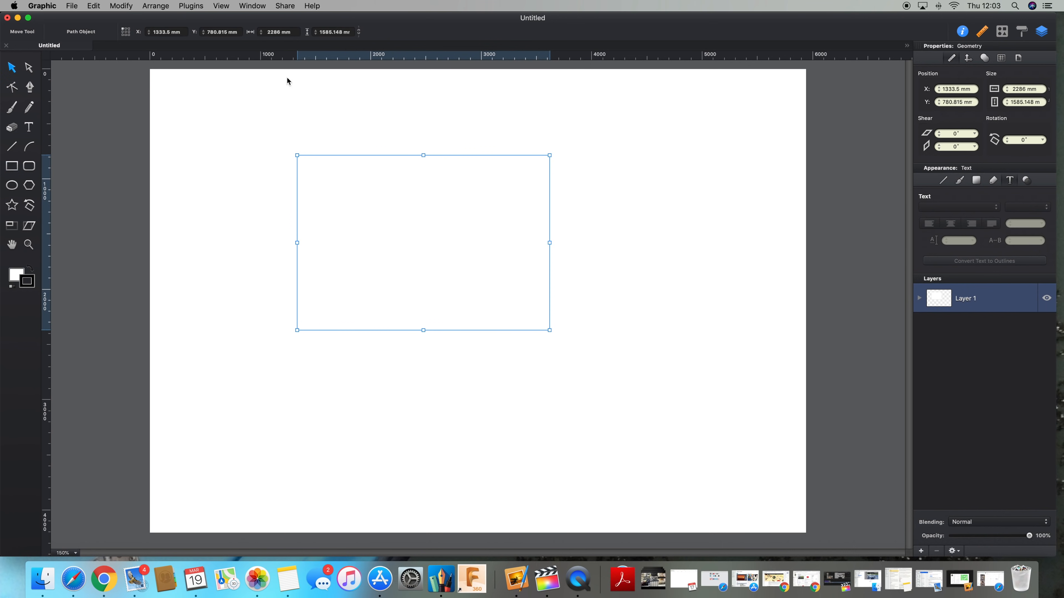
Step: Set the rectangle's width to 1000 mm and its height to 2080 mm
{"action": "left_click", "coordinate": [1023, 88]}
{"action": "type", "text": "1000"}
{"action": "key", "text": "Return"}
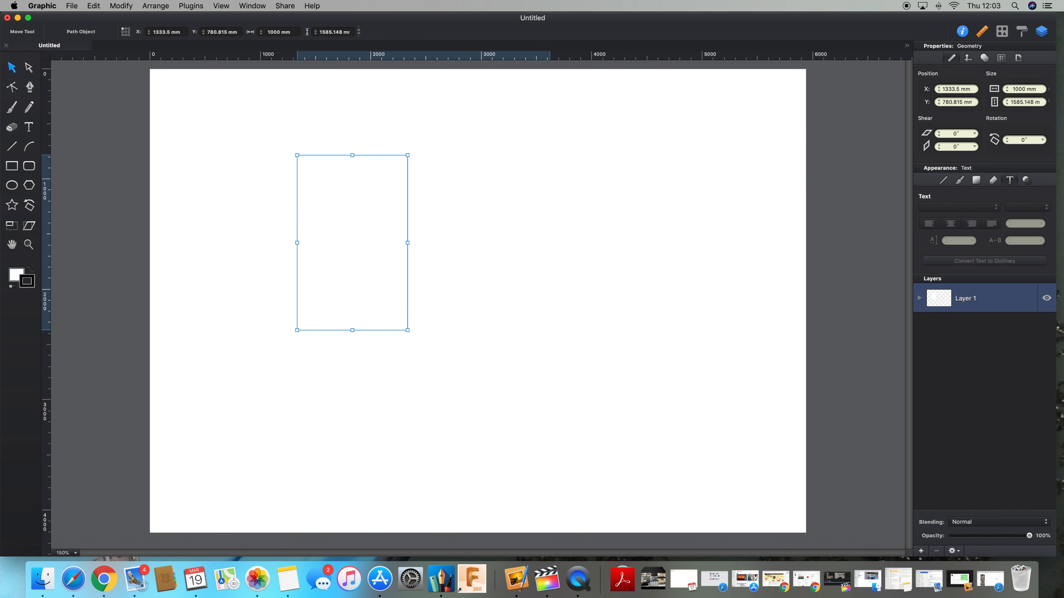
{"action": "left_click", "coordinate": [1016, 103]}
{"action": "type", "text": "2080"}
{"action": "key", "text": "Return"}
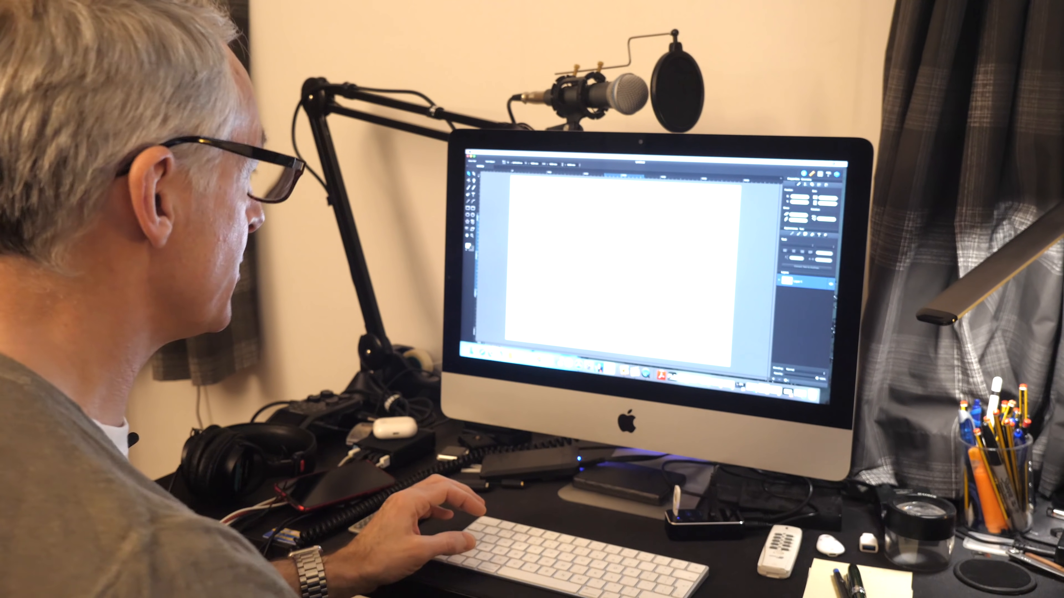
Step: Duplicate the rectangle and nudge the copy back over the original
{"action": "left_click", "coordinate": [513, 153]}
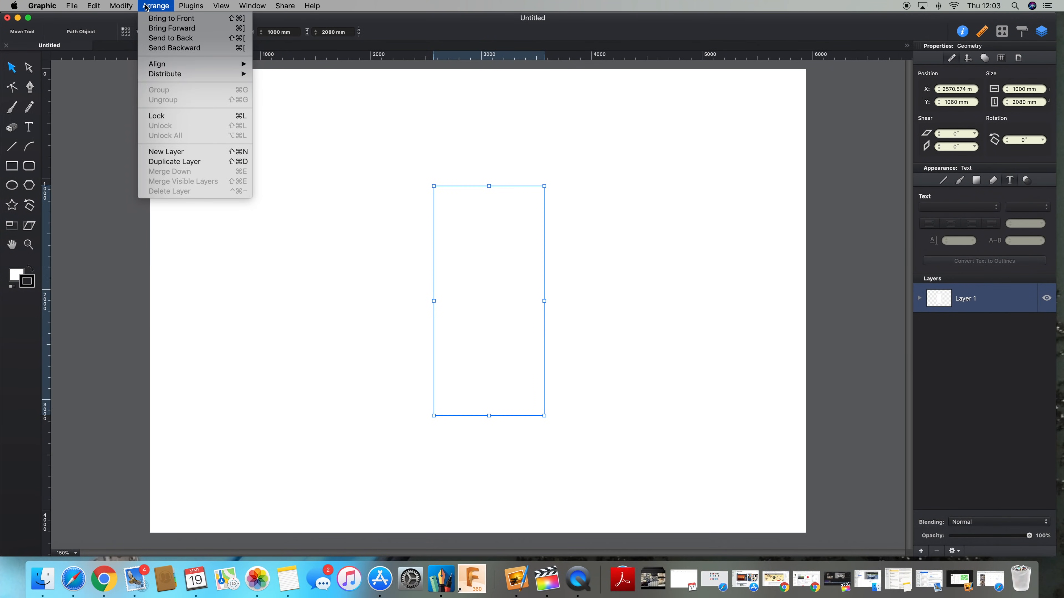
{"action": "mouse_move", "coordinate": [98, 6]}
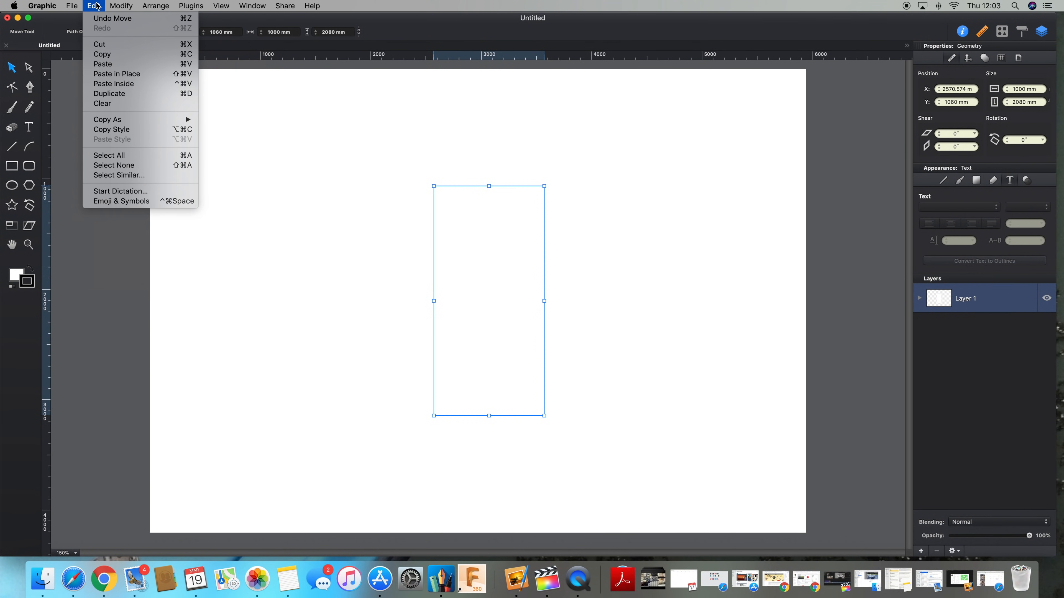
{"action": "left_click", "coordinate": [138, 94]}
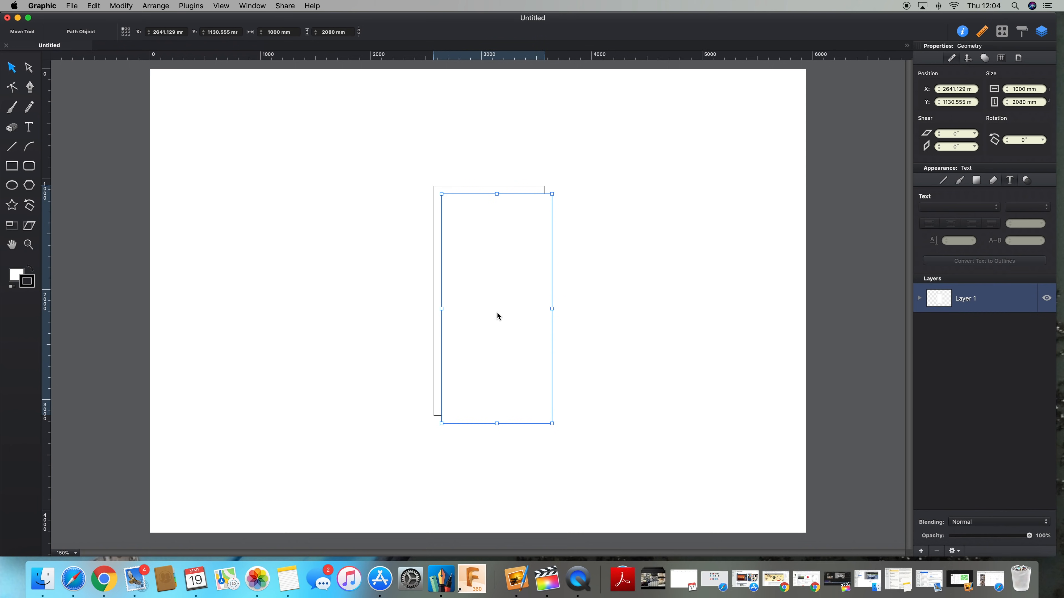
{"action": "key", "text": "shift+Up"}
{"action": "key", "text": "shift+Left"}
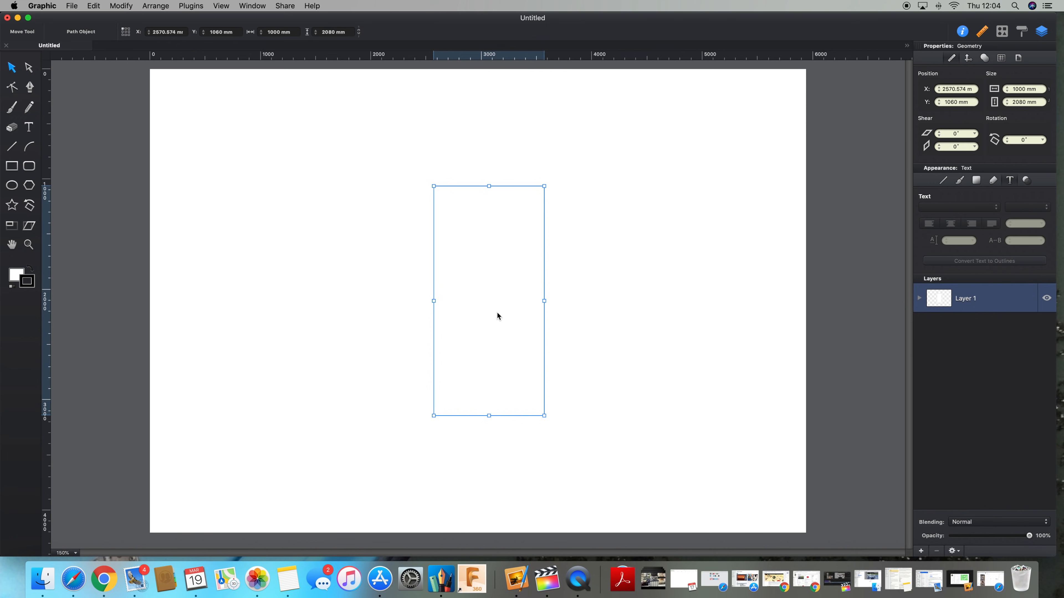
Step: Set the copy's height to 100 mm and move it to the bottom of the tall rectangle
{"action": "left_click_drag", "start_coordinate": [503, 316], "coordinate": [543, 350]}
{"action": "left_click_drag", "start_coordinate": [543, 316], "coordinate": [503, 317]}
{"action": "left_click", "coordinate": [1022, 102]}
{"action": "type", "text": "100"}
{"action": "key", "text": "Return"}
{"action": "left_click_drag", "start_coordinate": [515, 191], "coordinate": [516, 409]}
{"action": "left_click", "coordinate": [658, 364]}
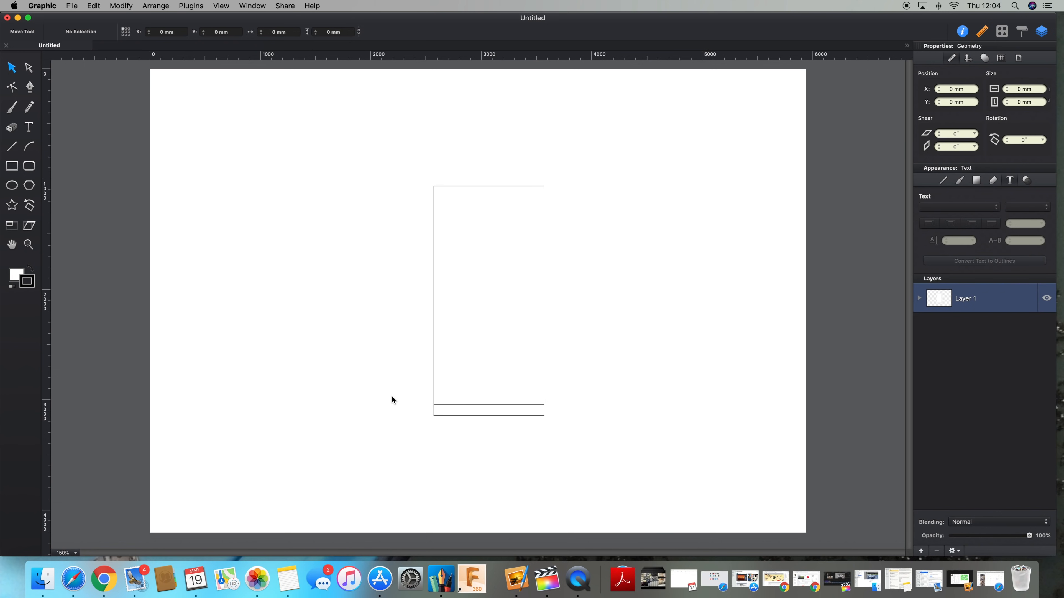
Step: Shorten the tall rectangle to 1980 mm so its bottom meets the 100 mm strip
{"action": "left_click", "coordinate": [502, 276]}
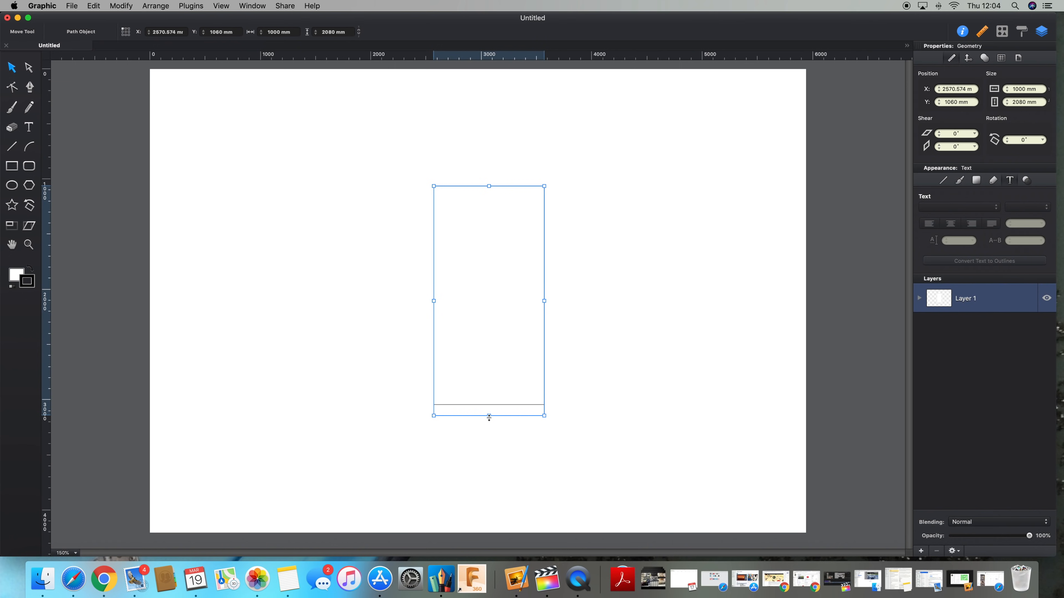
{"action": "left_click_drag", "start_coordinate": [488, 417], "coordinate": [489, 407]}
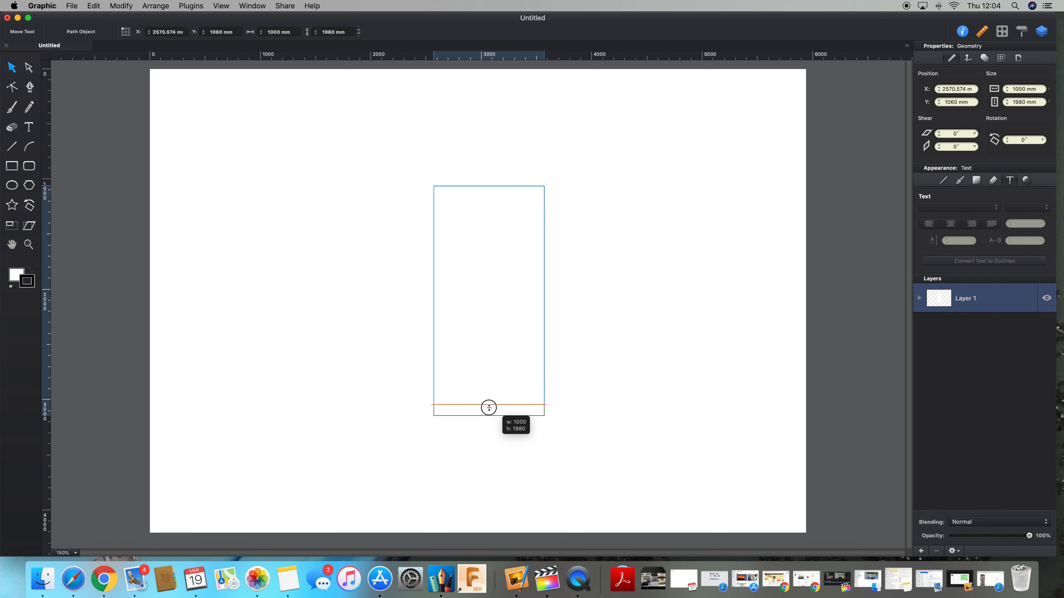
{"action": "left_click_drag", "start_coordinate": [488, 408], "coordinate": [489, 407]}
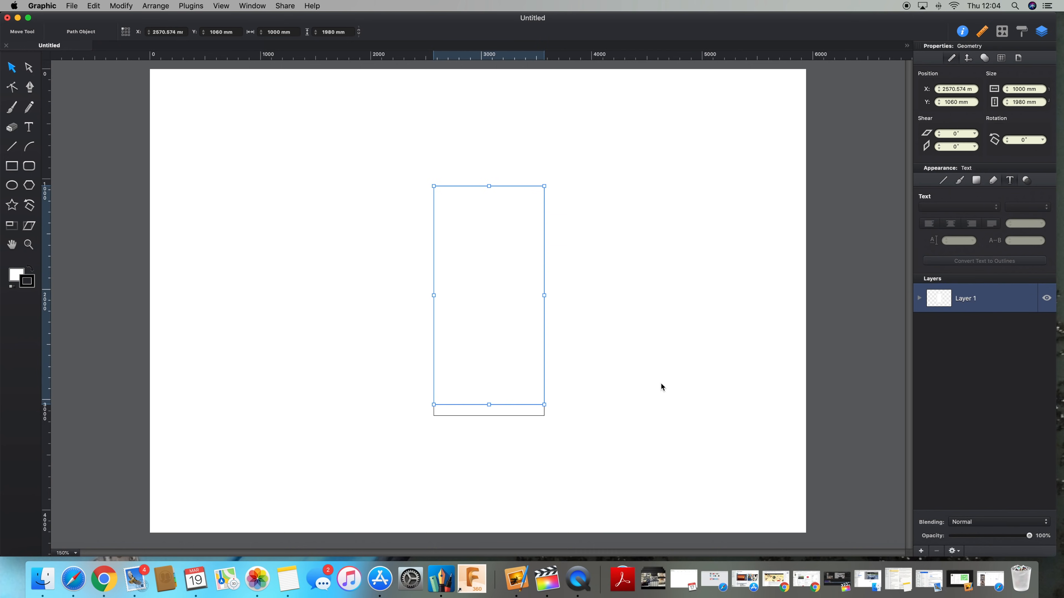
Step: Duplicate the tall rectangle and nudge the copy back over the original
{"action": "key", "text": "super+equal"}
{"action": "key", "text": "super+equal"}
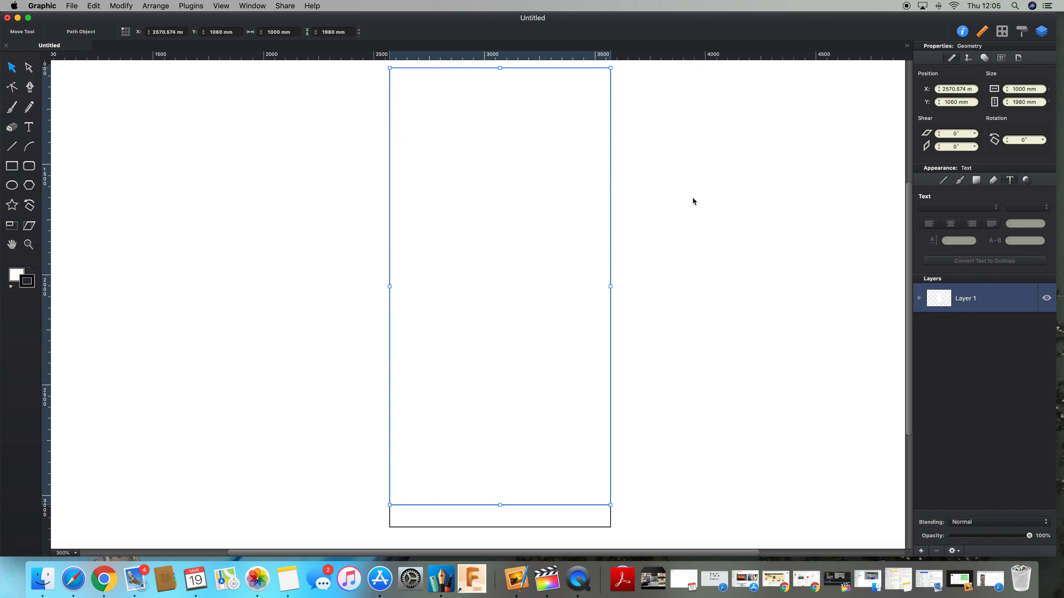
{"action": "key", "text": "super+d"}
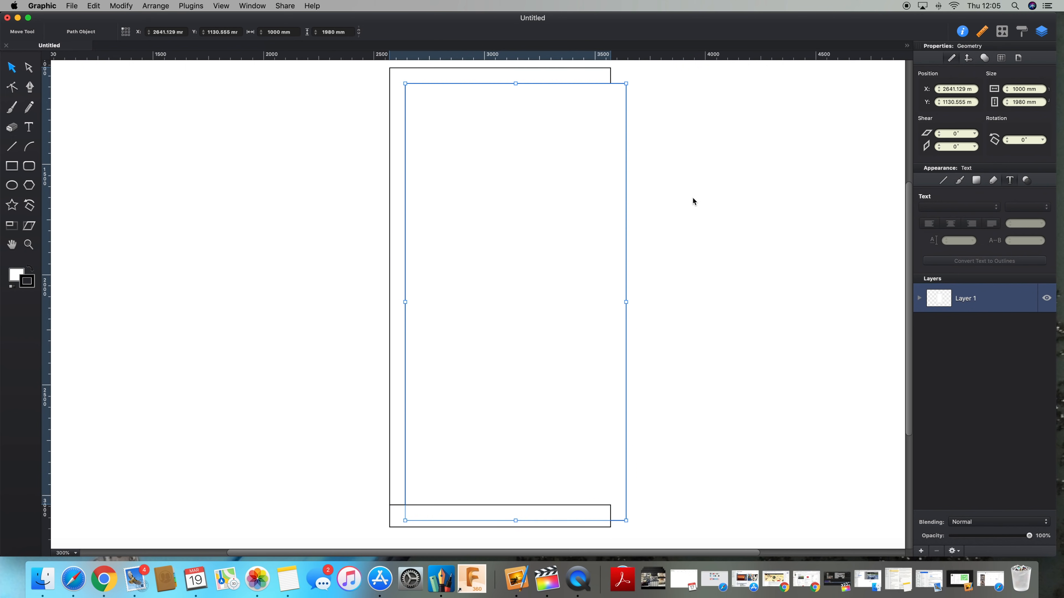
{"action": "key", "text": "shift+Up"}
{"action": "key", "text": "shift+Up"}
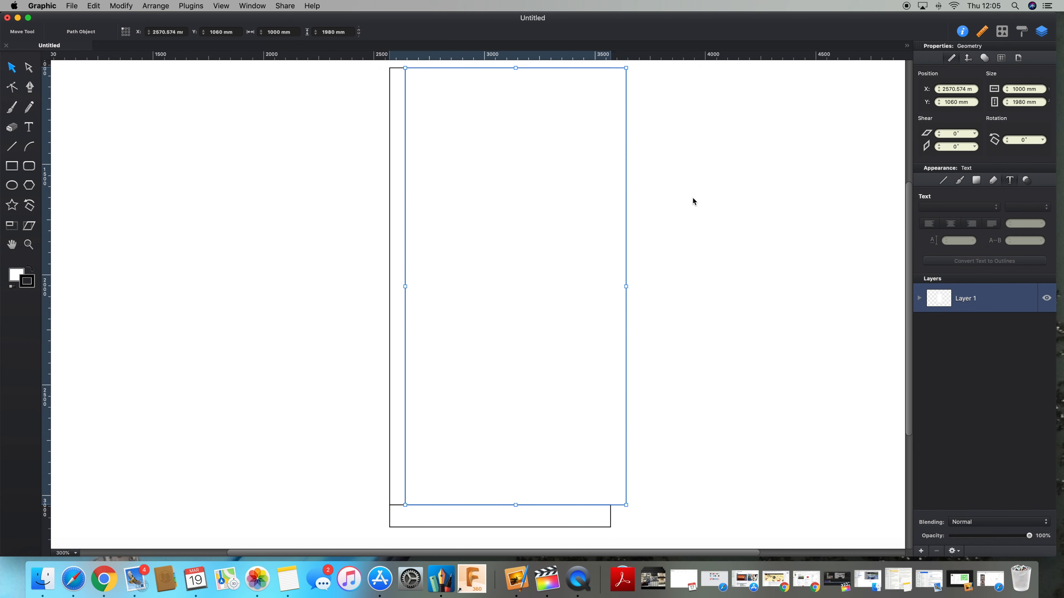
{"action": "key", "text": "shift+Left"}
{"action": "key", "text": "shift+Left"}
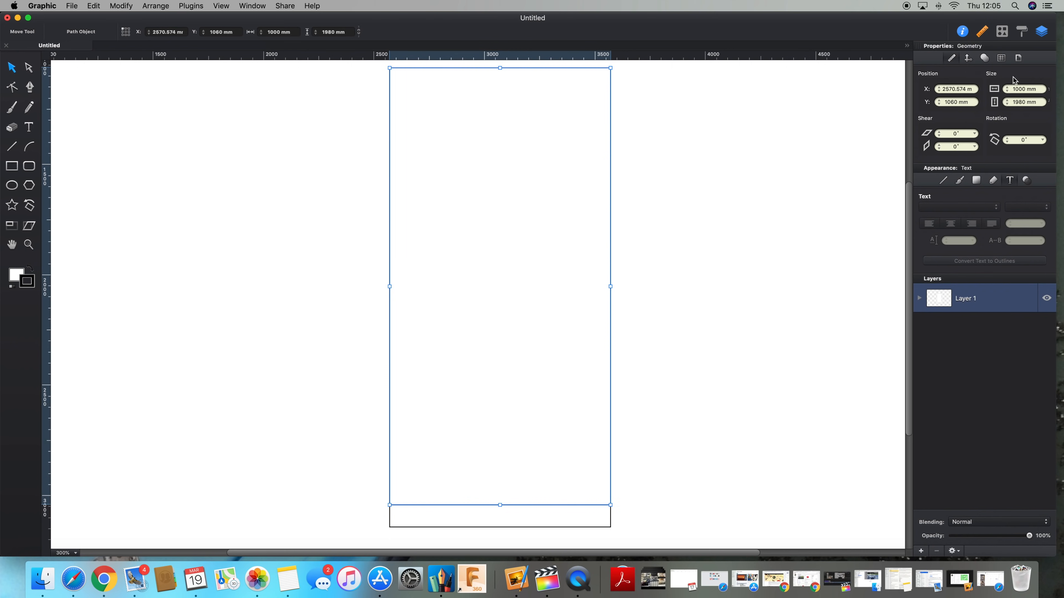
Step: Set the copied tall rectangle's width to 18 mm to form the left side panel
{"action": "triple_click", "coordinate": [1017, 89]}
{"action": "type", "text": "18"}
{"action": "key", "text": "Return"}
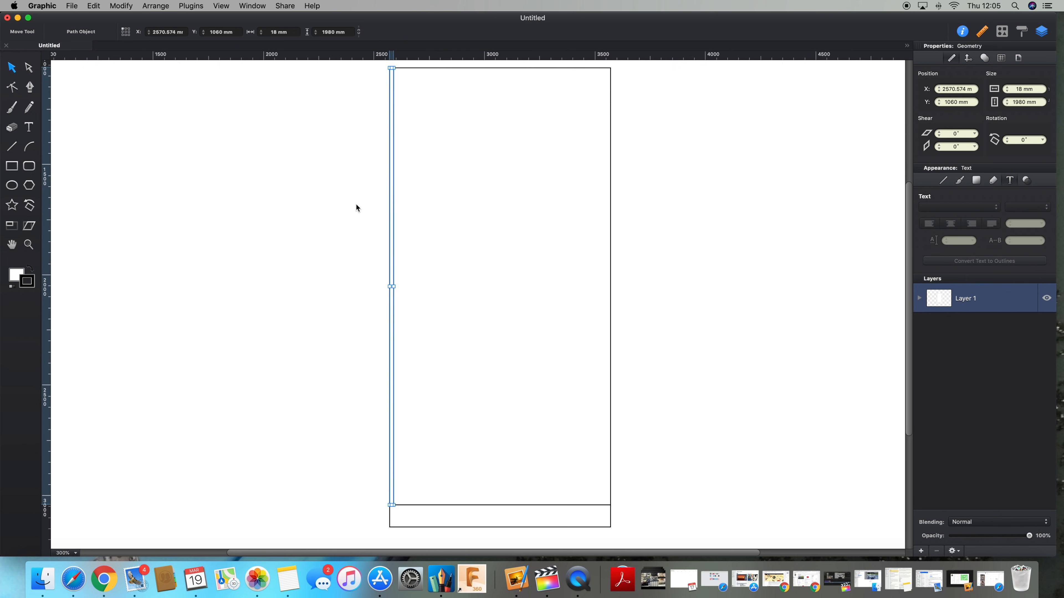
Step: Duplicate the side panel and move the copy to the cabinet's right edge
{"action": "key", "text": "super+d"}
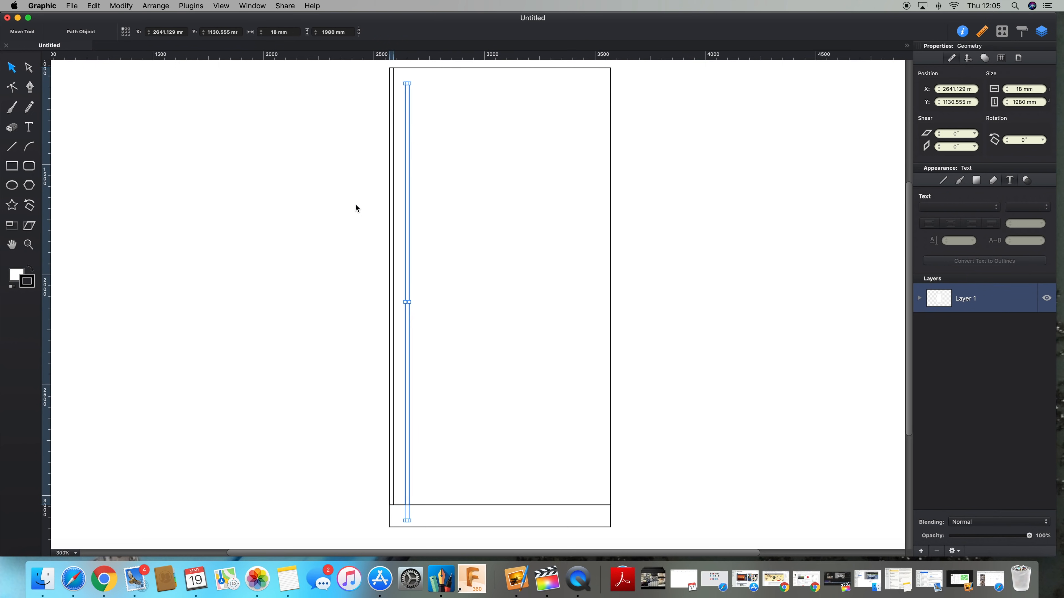
{"action": "left_click", "coordinate": [412, 231]}
{"action": "left_click_drag", "start_coordinate": [412, 231], "coordinate": [609, 215]}
Step: Duplicate the tall rectangle and nudge the copy back over the original
{"action": "left_click", "coordinate": [544, 216]}
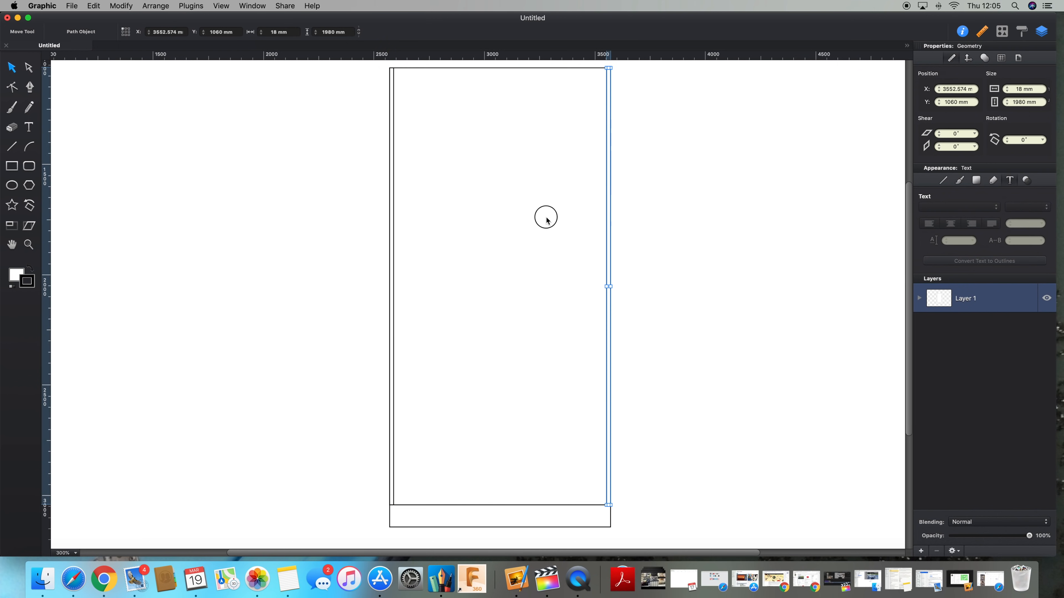
{"action": "key", "text": "super+d"}
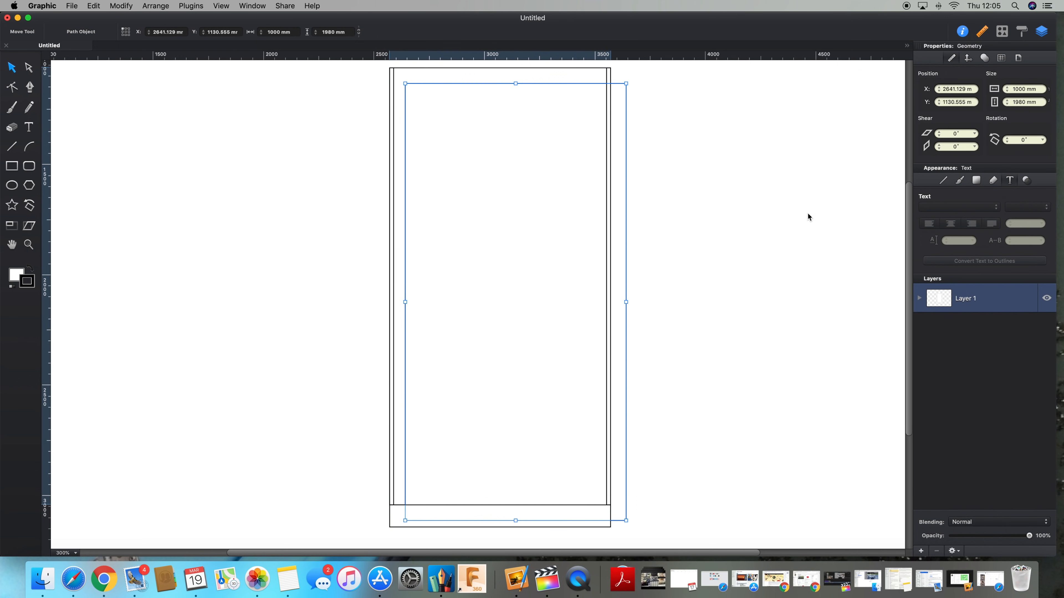
{"action": "key", "text": "shift+Left"}
{"action": "key", "text": "shift+Left"}
{"action": "key", "text": "shift+Up"}
{"action": "key", "text": "shift+Up"}
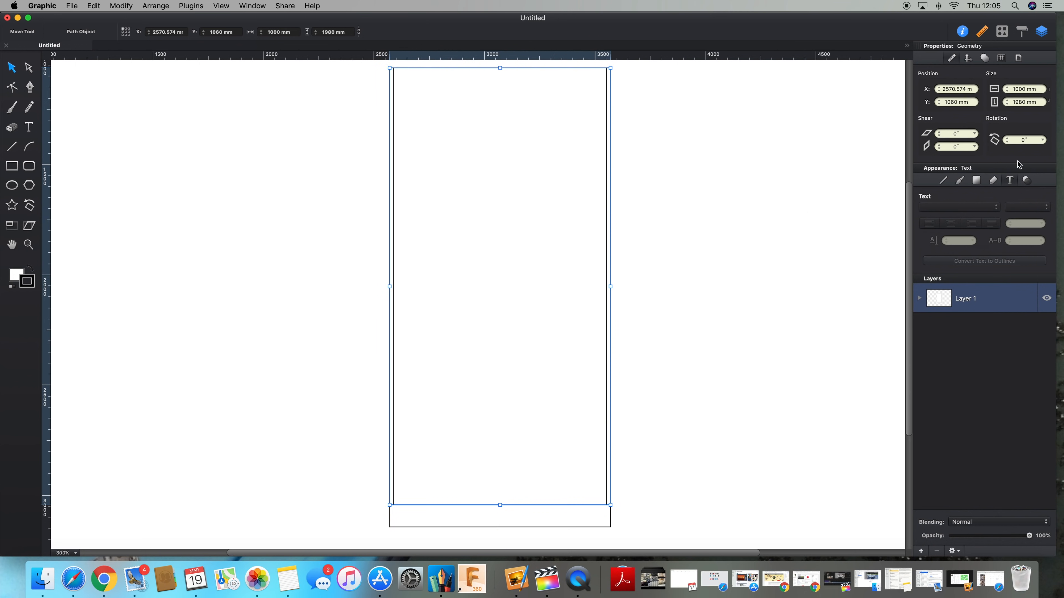
Step: Set the copy's height to 18 mm to form the top panel
{"action": "left_click", "coordinate": [1026, 103]}
{"action": "type", "text": "18"}
{"action": "key", "text": "Return"}
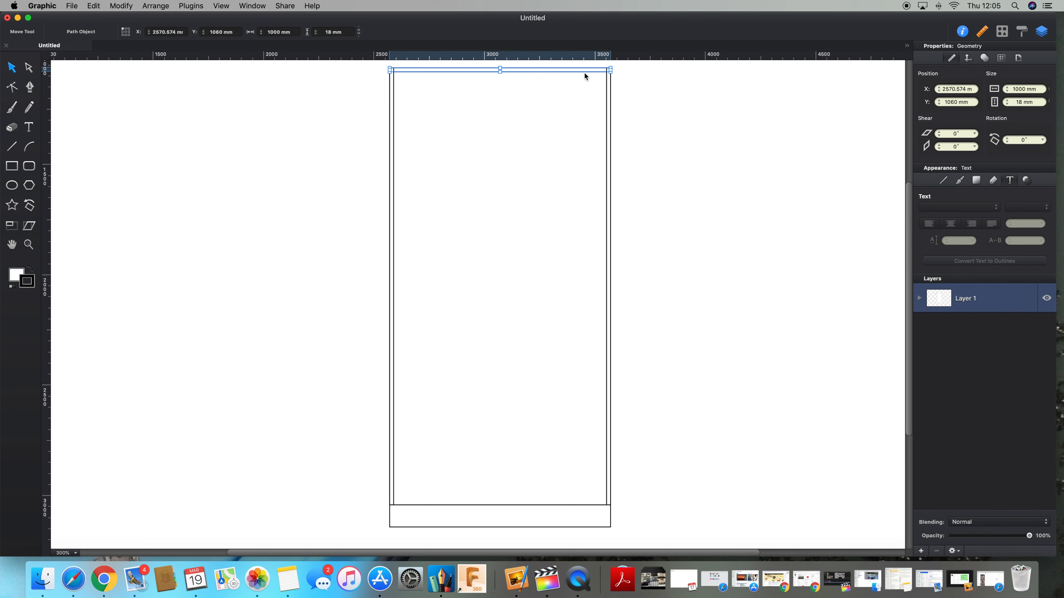
Step: Duplicate the top panel and move the copy down onto the base strip as the bottom panel
{"action": "key", "text": "super+d"}
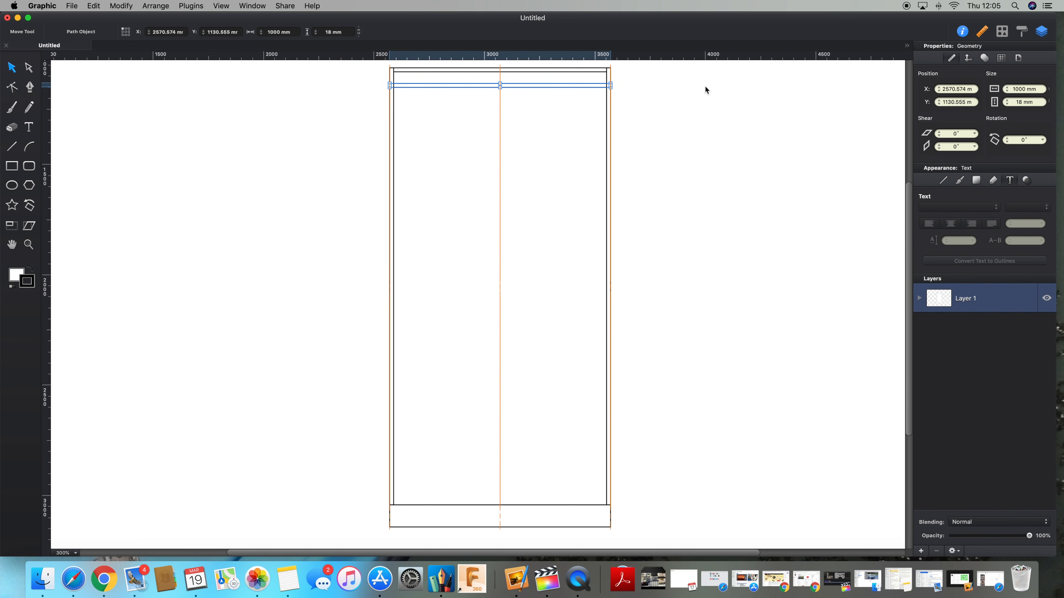
{"action": "left_click_drag", "start_coordinate": [515, 87], "coordinate": [519, 502]}
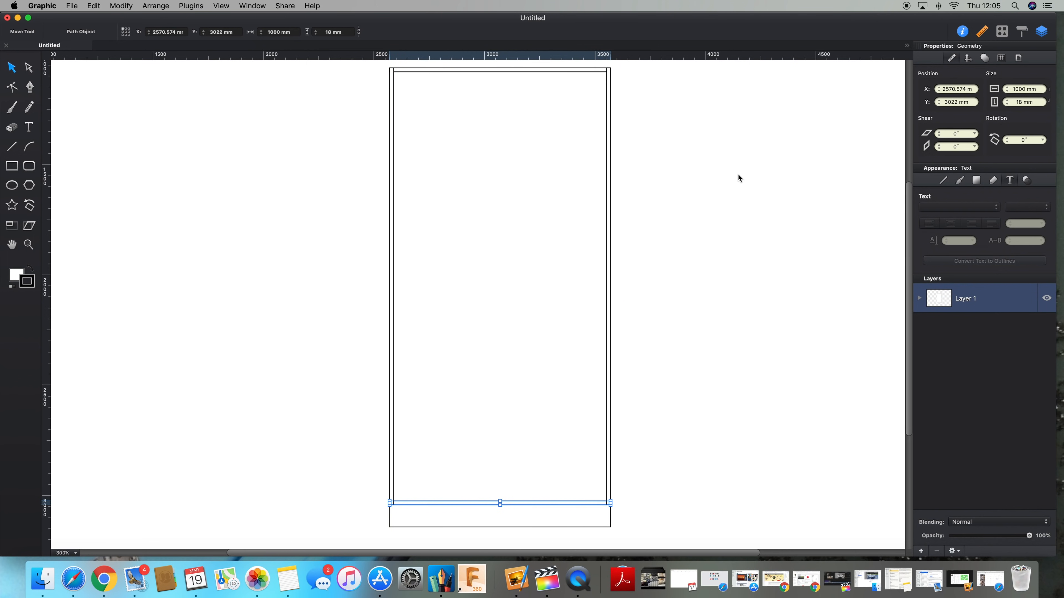
Step: Duplicate the top panel, align the copy just below it, and set its height to 25 mm
{"action": "left_click", "coordinate": [740, 187]}
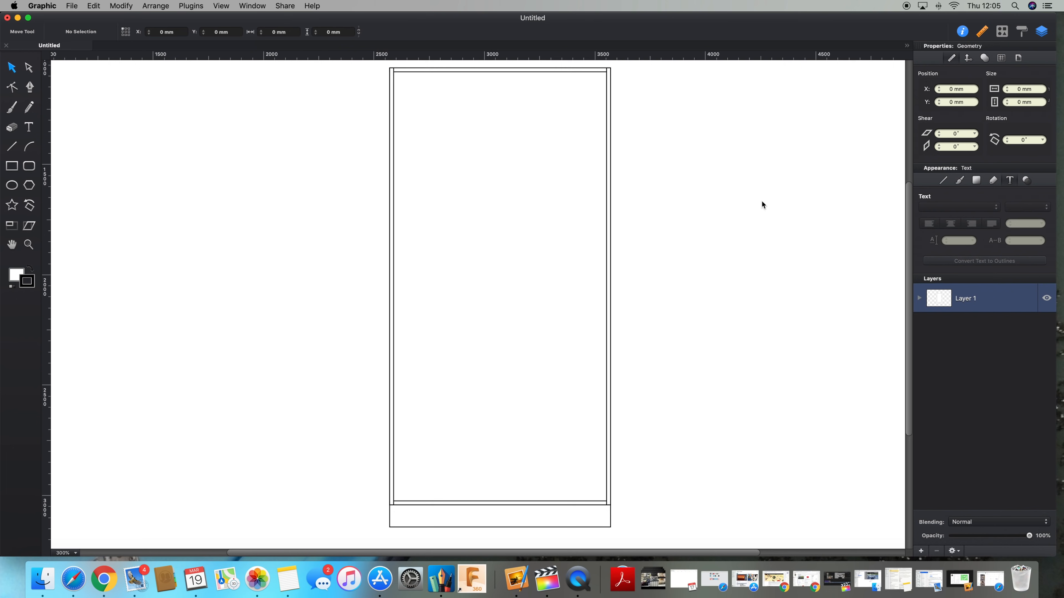
{"action": "left_click", "coordinate": [562, 70]}
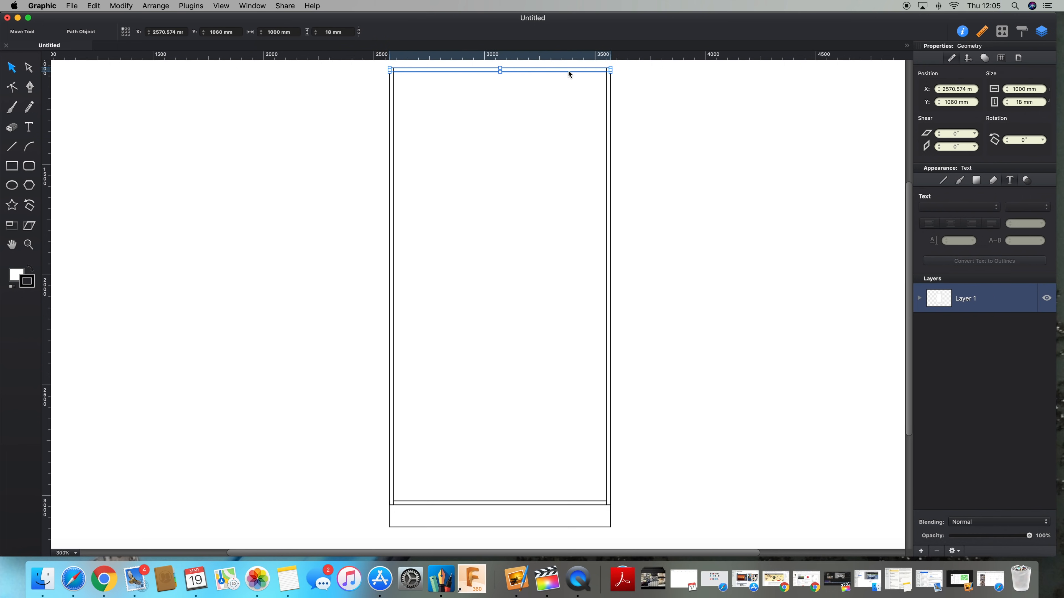
{"action": "key", "text": "super+d"}
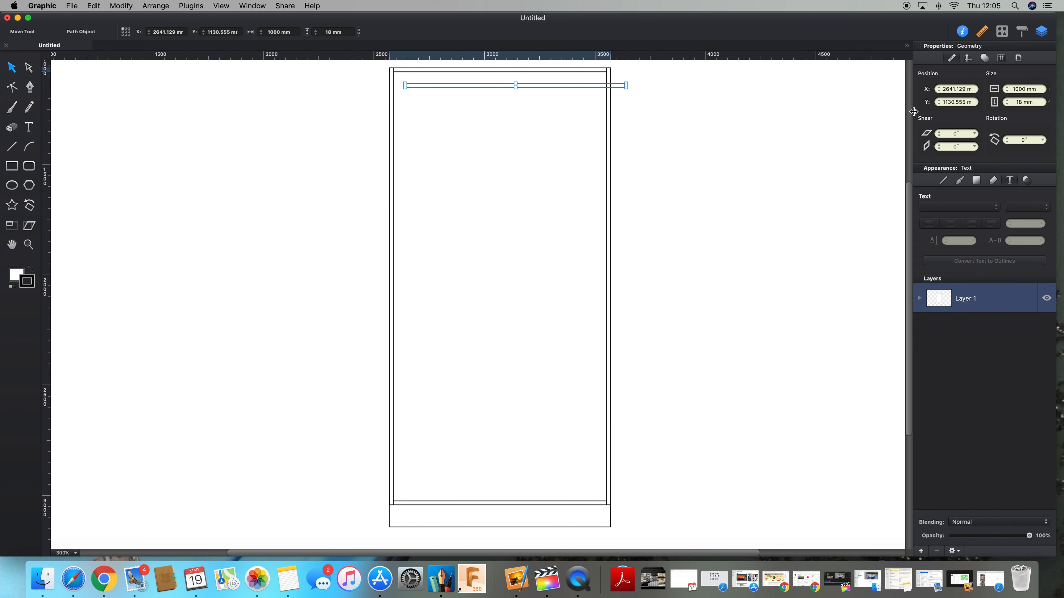
{"action": "key", "text": "shift+Left"}
{"action": "key", "text": "shift+Left"}
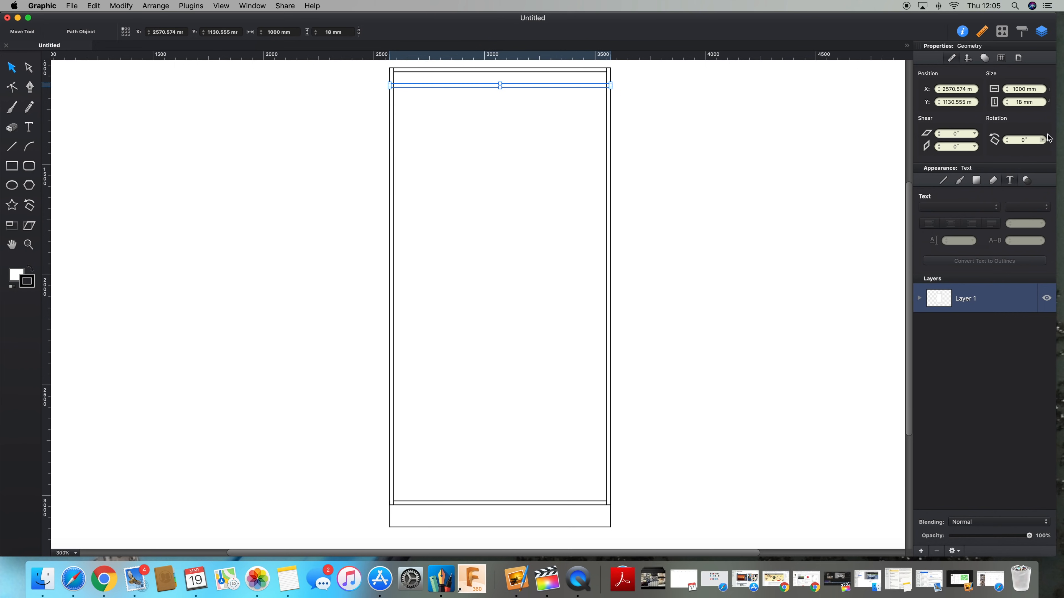
{"action": "left_click", "coordinate": [1022, 102]}
{"action": "type", "text": "25"}
{"action": "key", "text": "Return"}
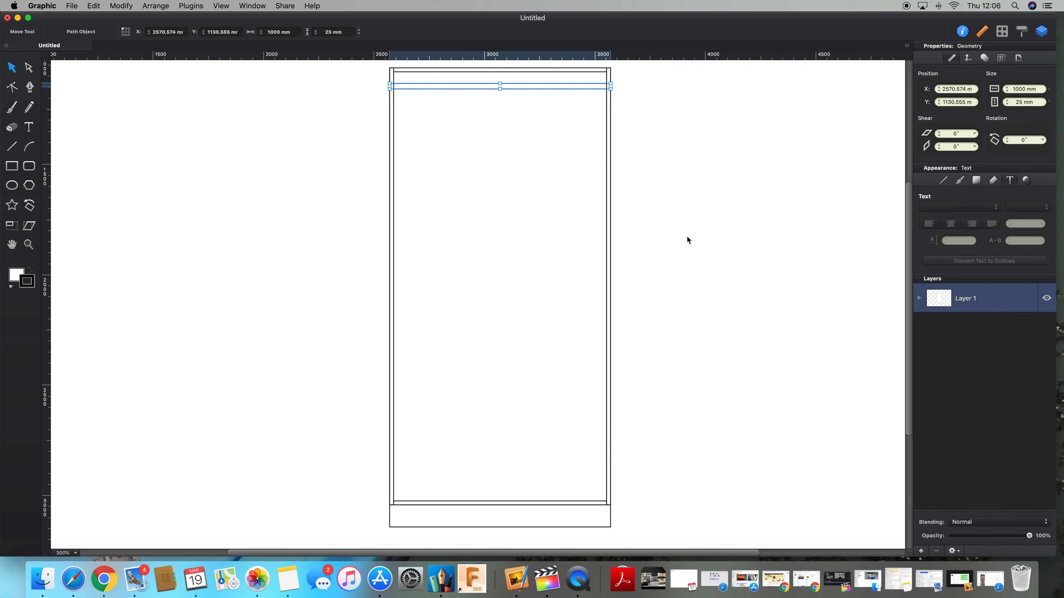
Step: Set the width of the tall inner rectangle to 500 mm
{"action": "left_click", "coordinate": [419, 273]}
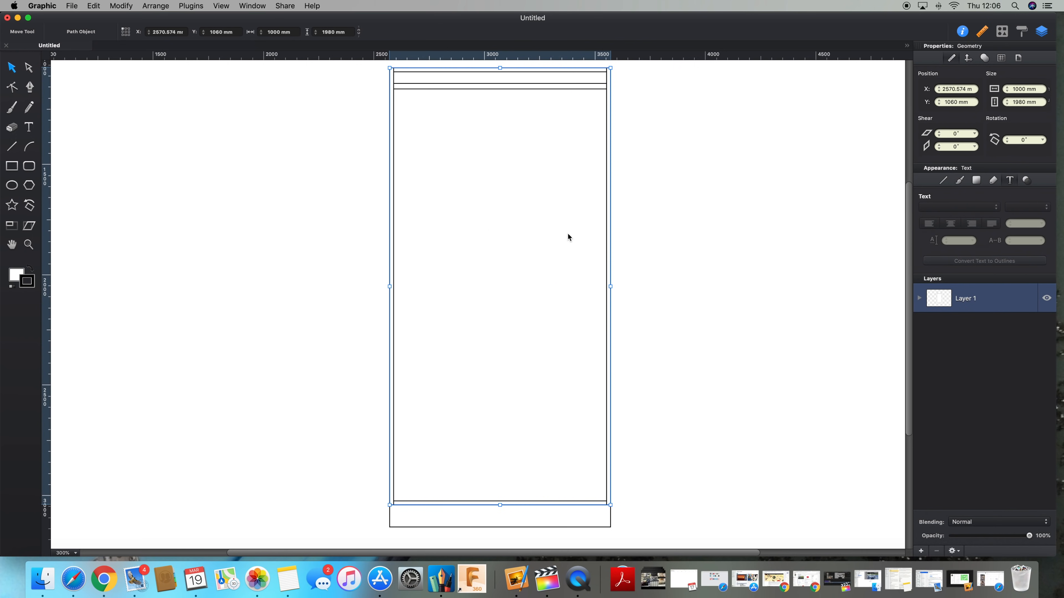
{"action": "key", "text": "super+d"}
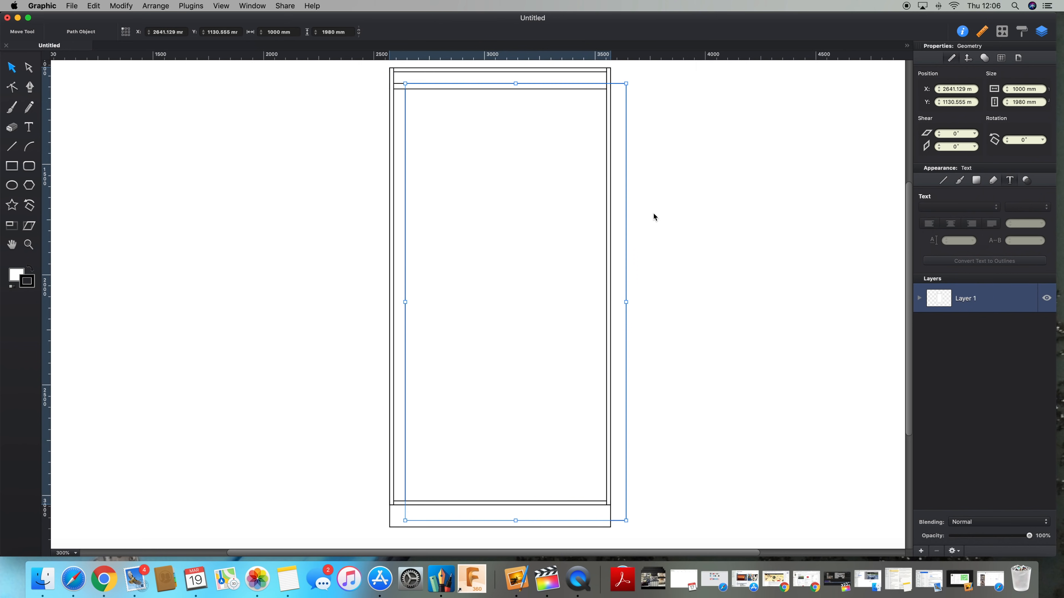
{"action": "key", "text": "super+z"}
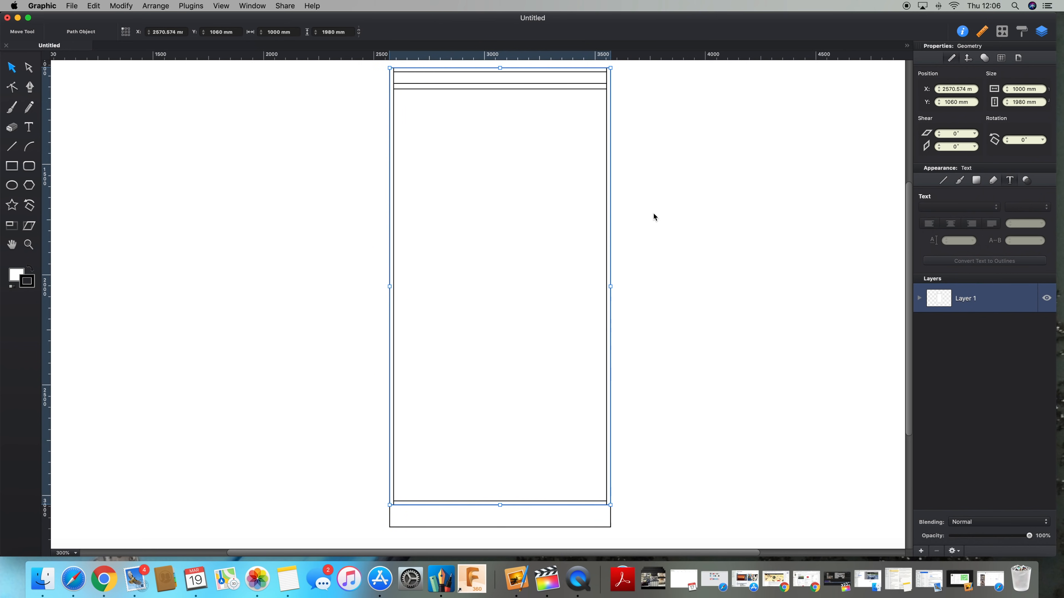
{"action": "left_click", "coordinate": [1022, 88]}
{"action": "type", "text": "500"}
{"action": "key", "text": "Return"}
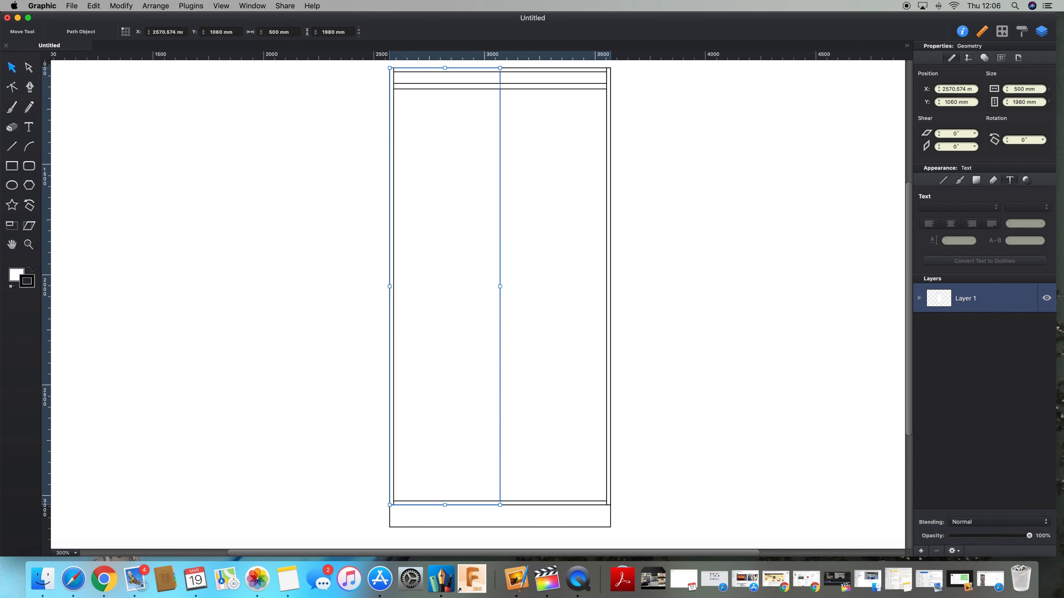
Step: Duplicate the right side panel, set the copy's height to 900 mm, and move it to the bottom centre as a divider
{"action": "left_click", "coordinate": [609, 290]}
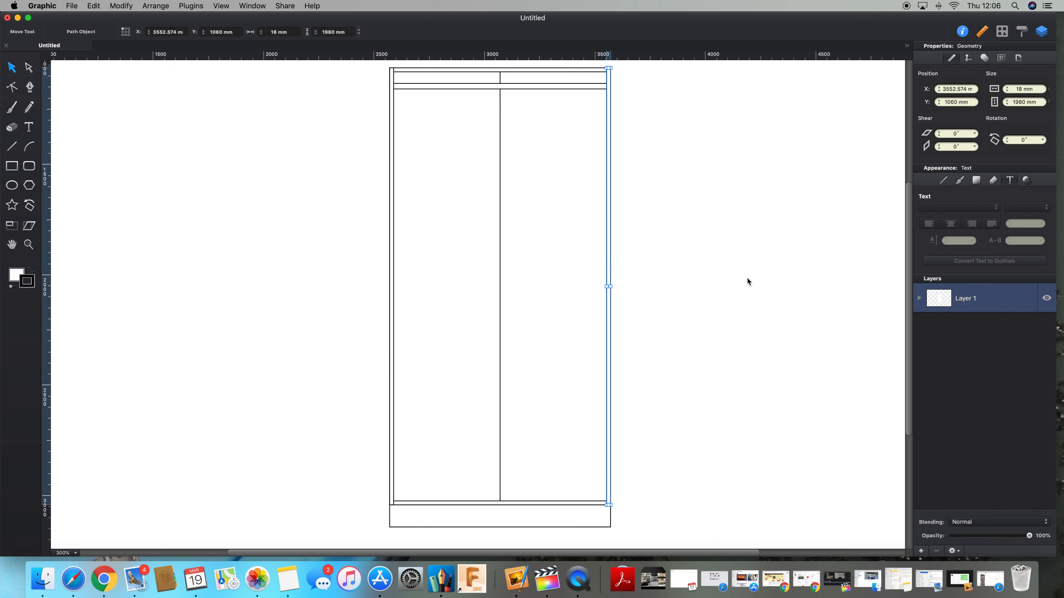
{"action": "key", "text": "super+d"}
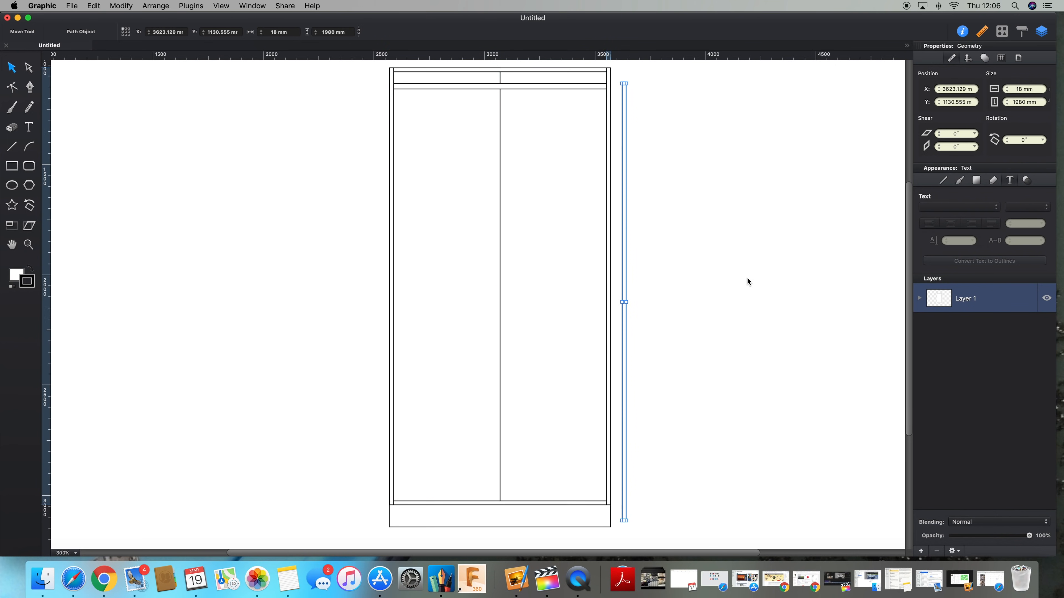
{"action": "key", "text": "super+z"}
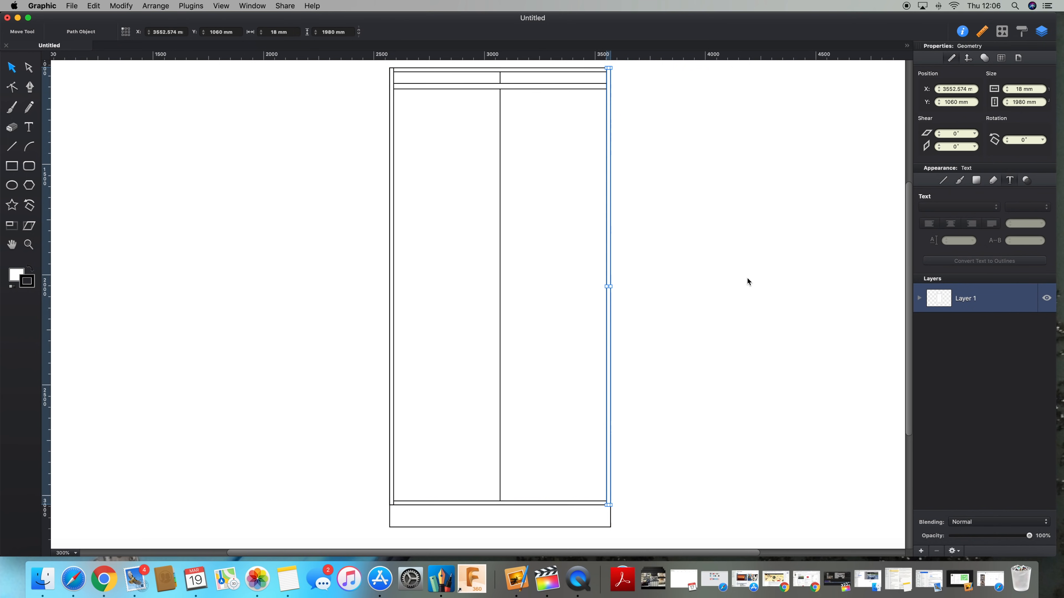
{"action": "key", "text": "shift+Left"}
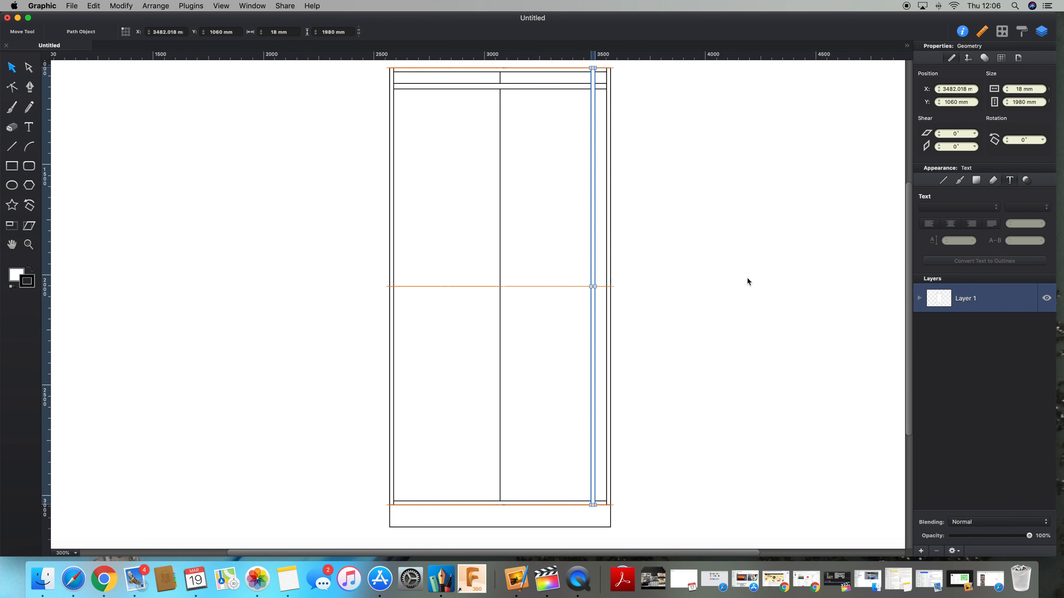
{"action": "left_click", "coordinate": [1016, 104]}
{"action": "type", "text": "900"}
{"action": "key", "text": "Return"}
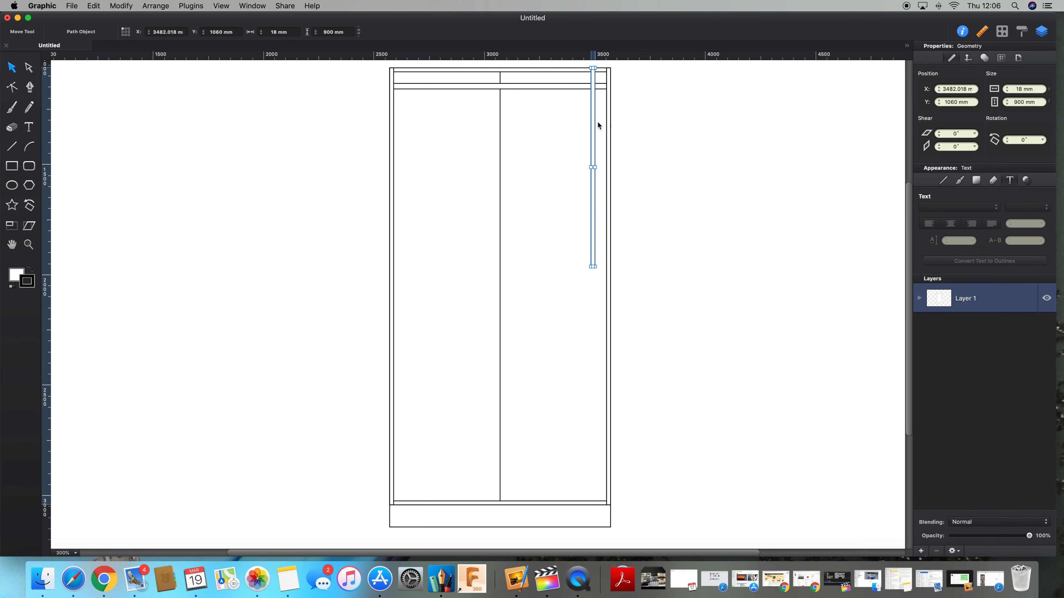
{"action": "left_click_drag", "start_coordinate": [594, 129], "coordinate": [503, 361]}
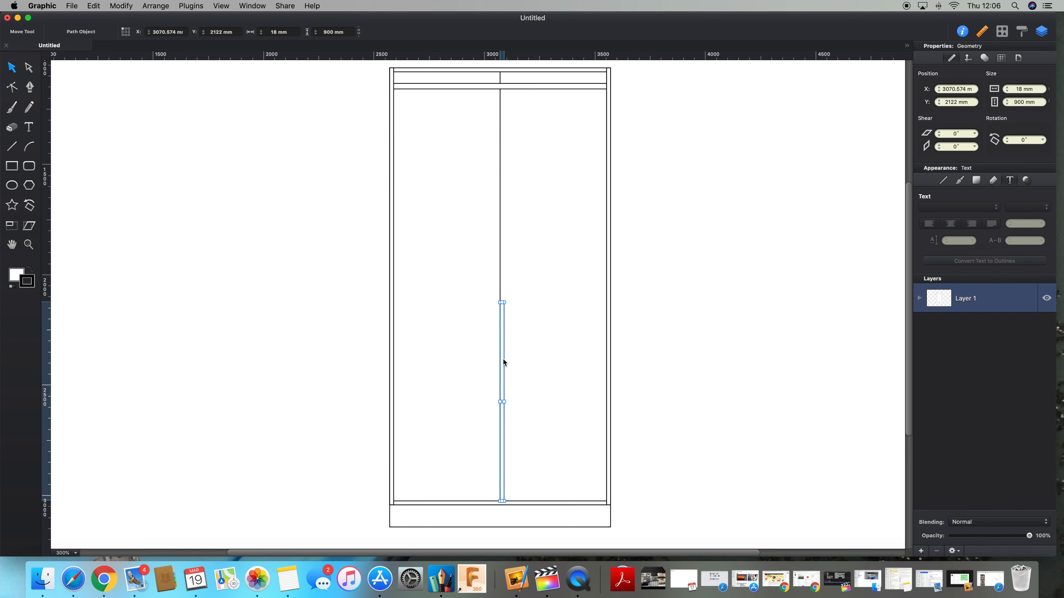
Step: Move the 500 mm-wide rectangle out to the left of the cabinet
{"action": "left_click", "coordinate": [490, 226]}
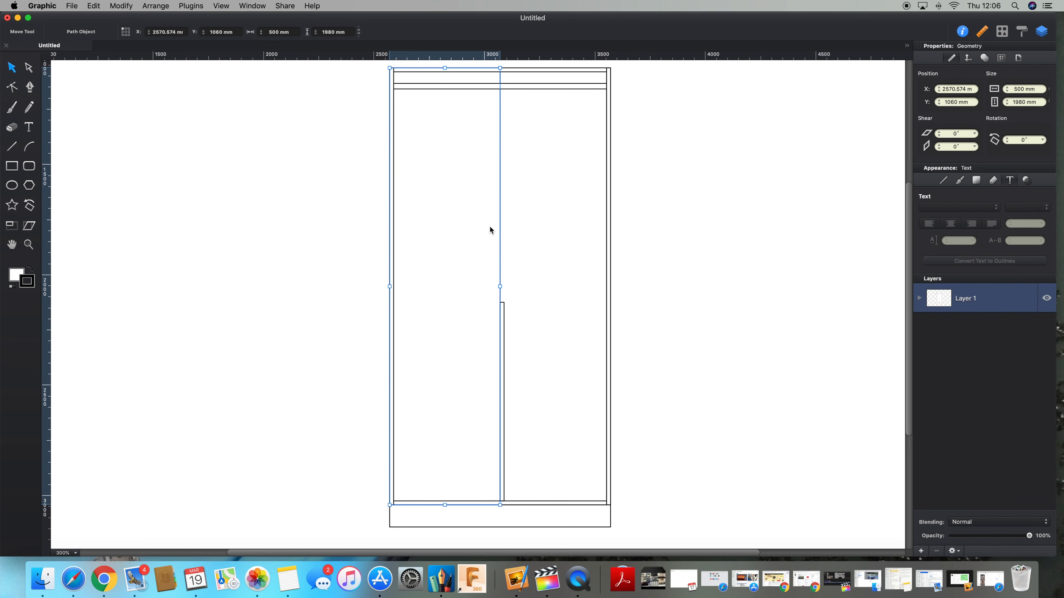
{"action": "left_click_drag", "start_coordinate": [486, 244], "coordinate": [276, 239]}
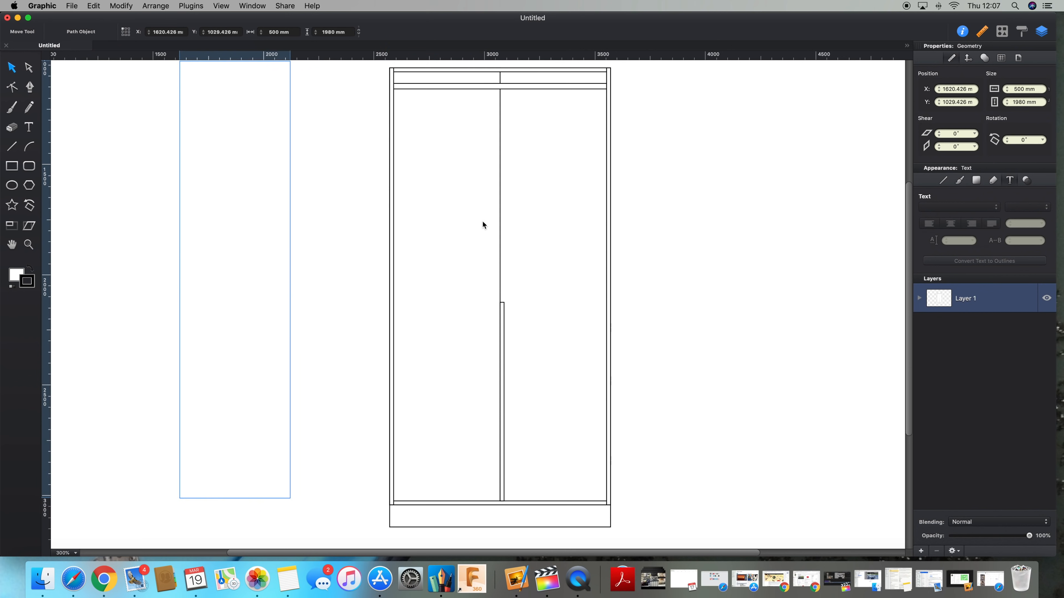
Step: Duplicate the bottom panel and fit the copy as a 464 mm shelf across the top of the lower-right compartment
{"action": "left_click", "coordinate": [575, 502]}
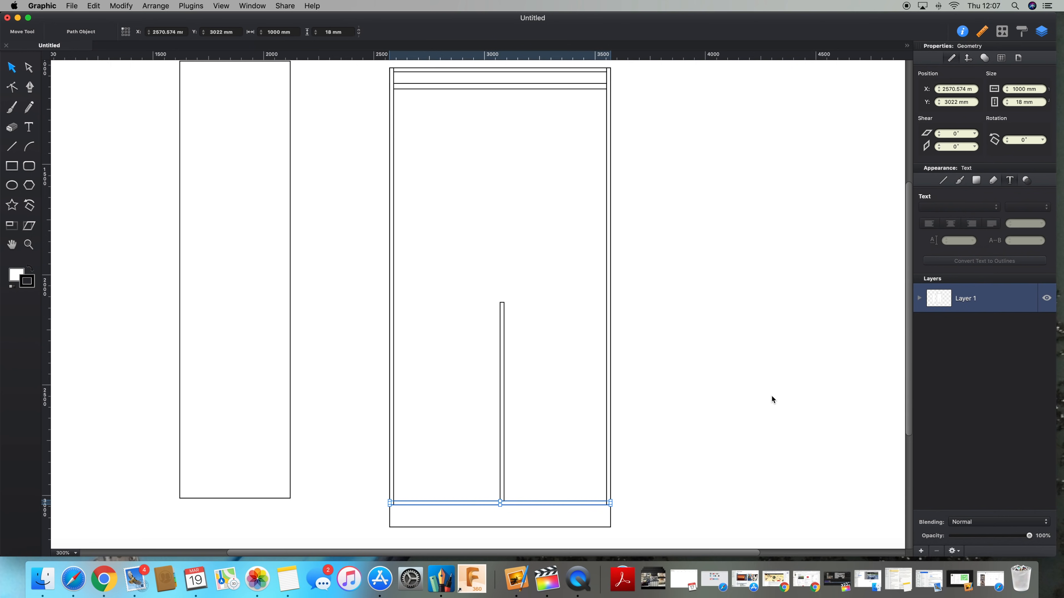
{"action": "key", "text": "super+d"}
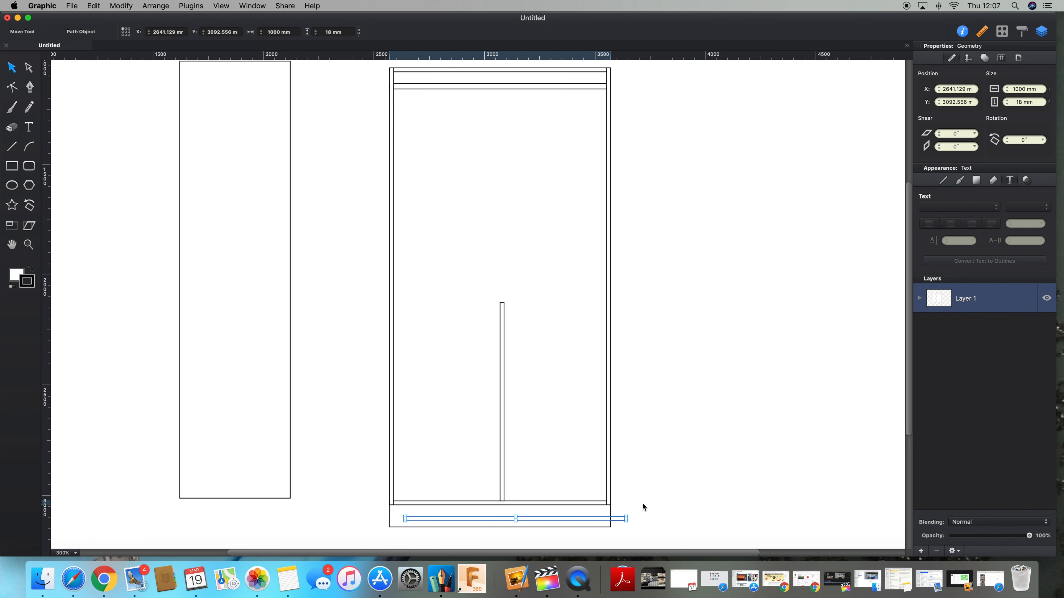
{"action": "left_click_drag", "start_coordinate": [625, 517], "coordinate": [608, 309]}
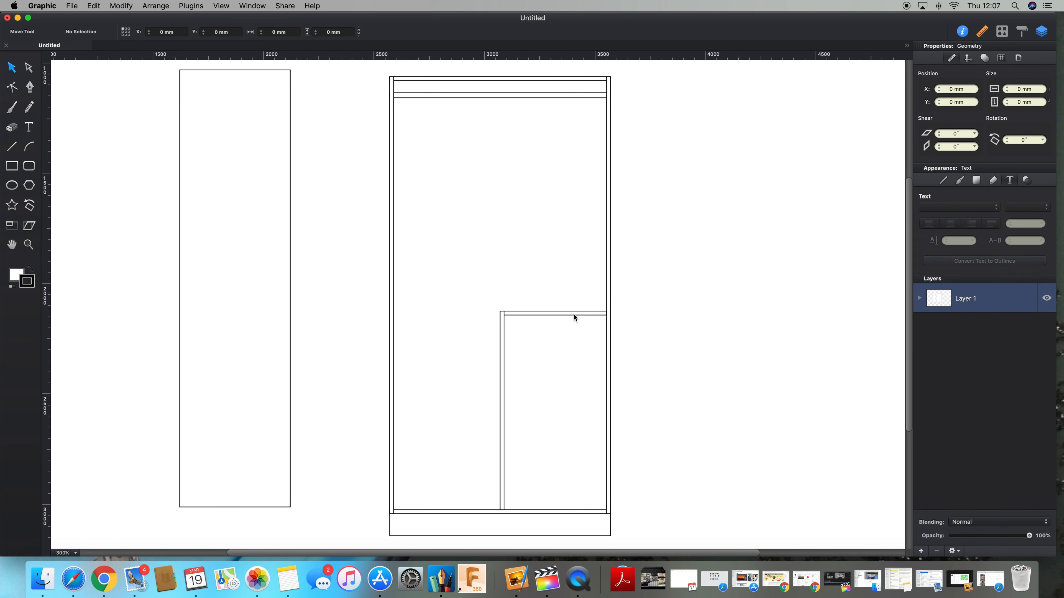
Step: Duplicate the shelf and nudge the copy down to form a second shelf below it
{"action": "left_click", "coordinate": [575, 315]}
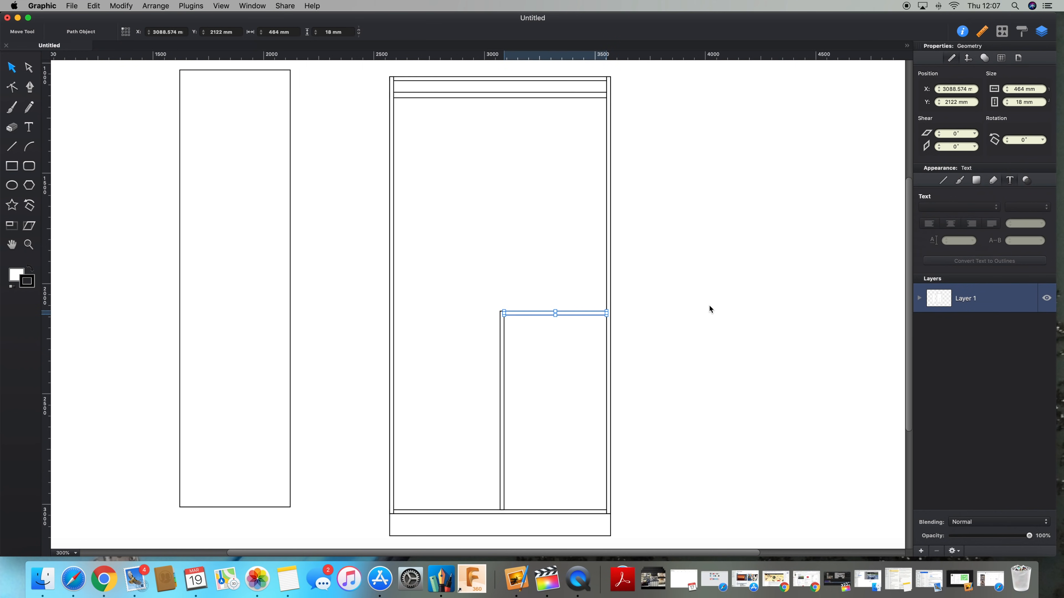
{"action": "key", "text": "super+d"}
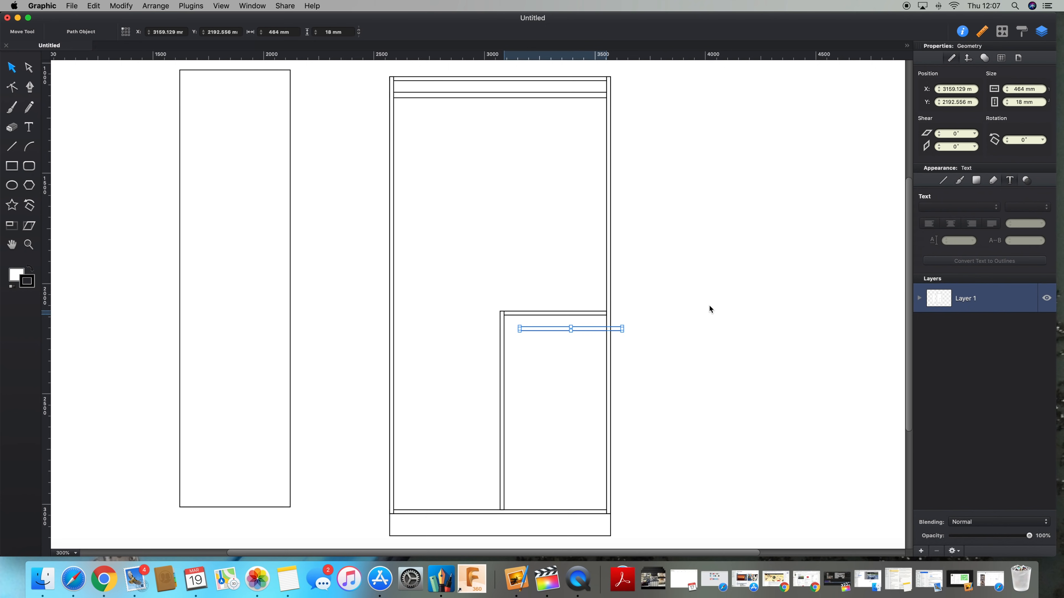
{"action": "key", "text": "shift+Left"}
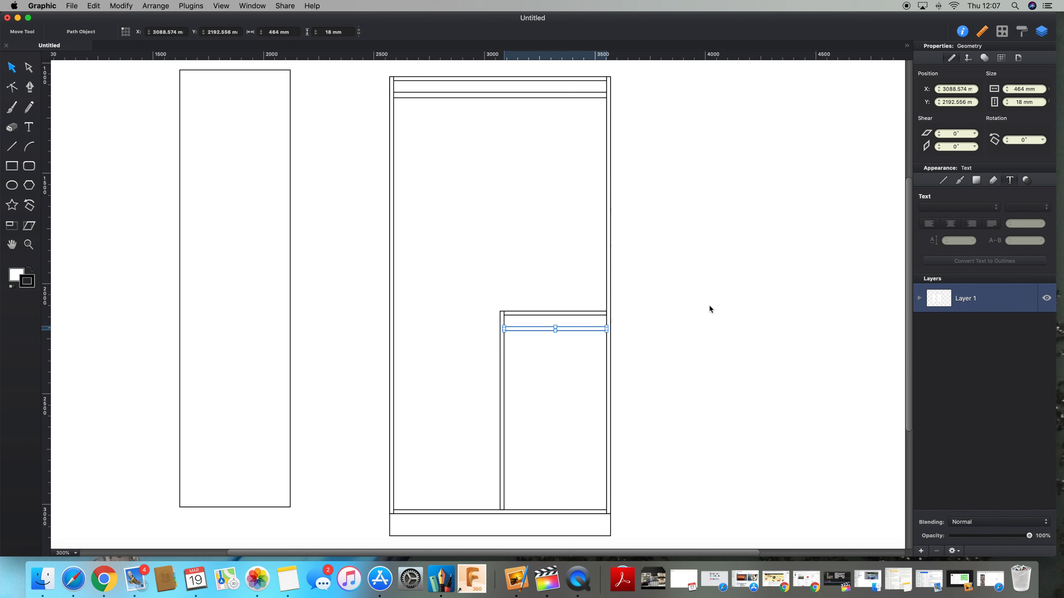
{"action": "key", "text": "shift+Down"}
{"action": "key", "text": "shift+Down"}
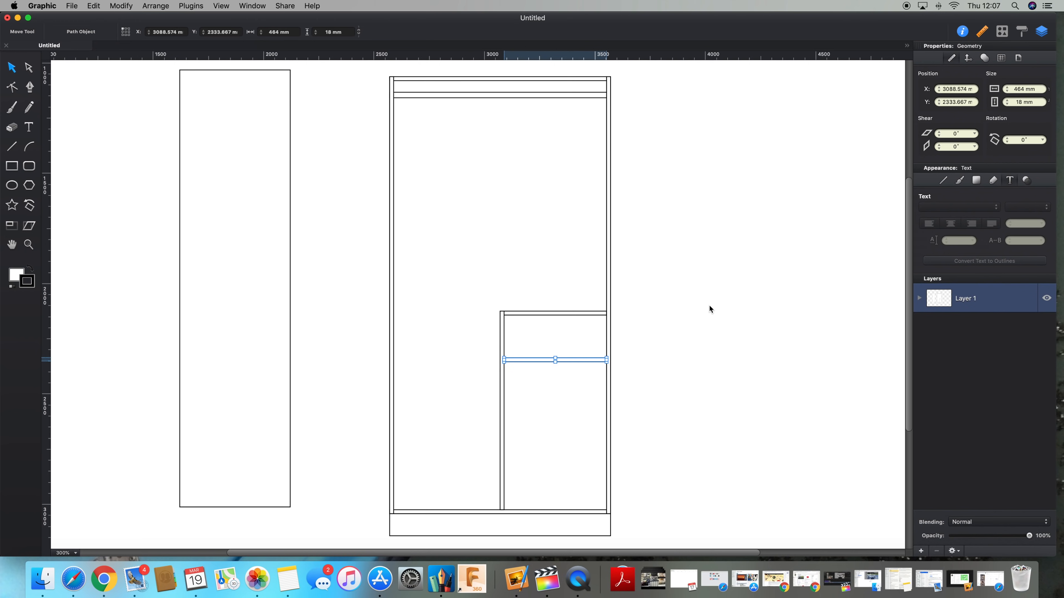
{"action": "key", "text": "shift+Down"}
{"action": "key", "text": "shift+Up"}
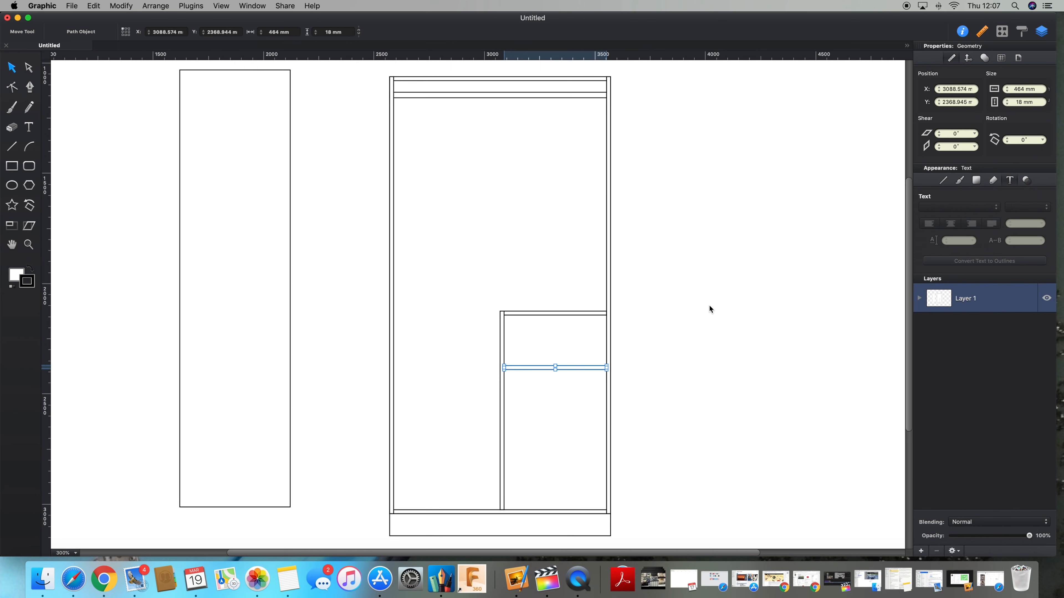
Step: Duplicate the shelf twice more to add two evenly spaced shelves below
{"action": "key", "text": "super+d"}
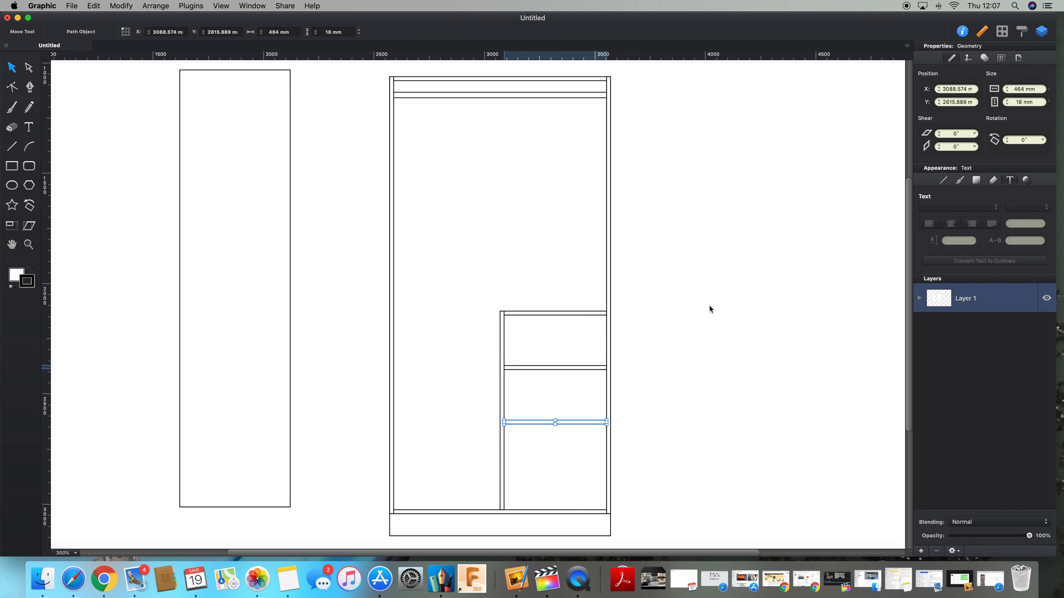
{"action": "key", "text": "super+d"}
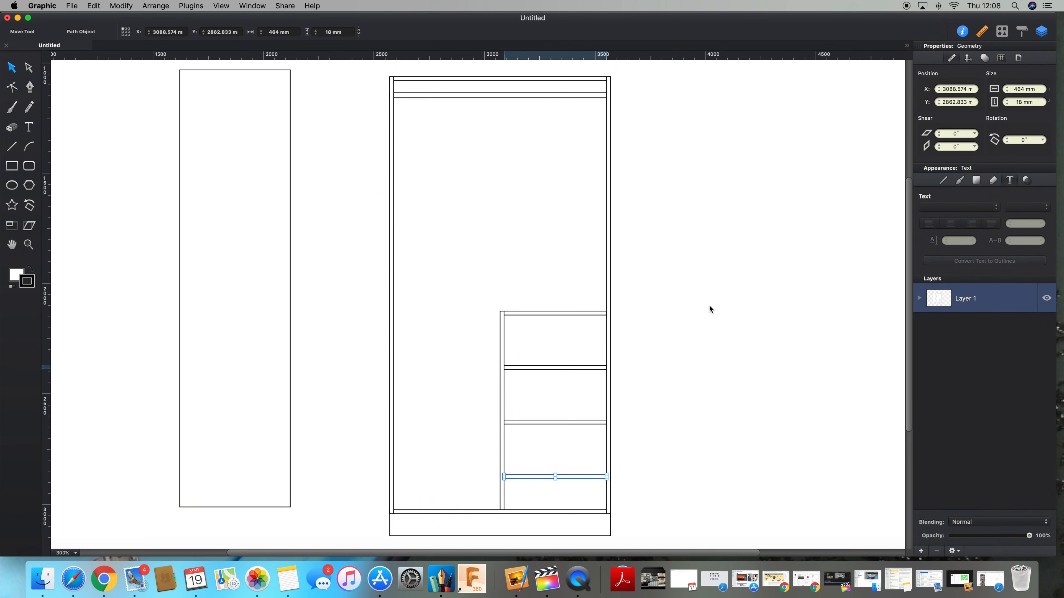
Step: Select the three lower shelves together and nudge them upward to adjust their spacing
{"action": "left_click", "coordinate": [585, 423], "text": "shift"}
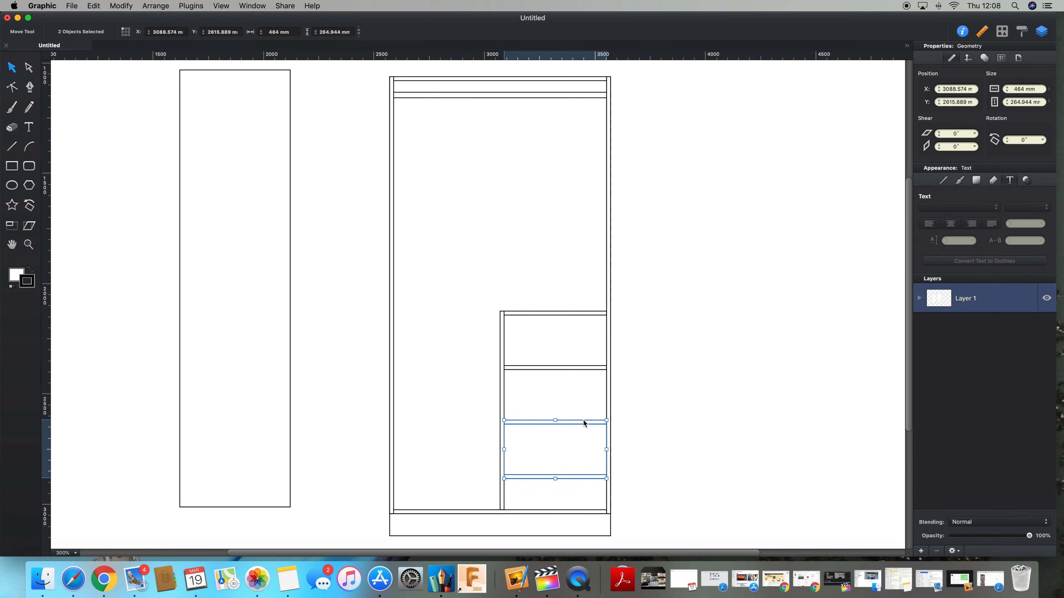
{"action": "left_click", "coordinate": [585, 371], "text": "shift"}
{"action": "key", "text": "Up"}
{"action": "key", "text": "Up"}
{"action": "key", "text": "Up"}
{"action": "key", "text": "Up"}
{"action": "key", "text": "Up"}
{"action": "key", "text": "Up"}
{"action": "key", "text": "Up"}
{"action": "key", "text": "Up"}
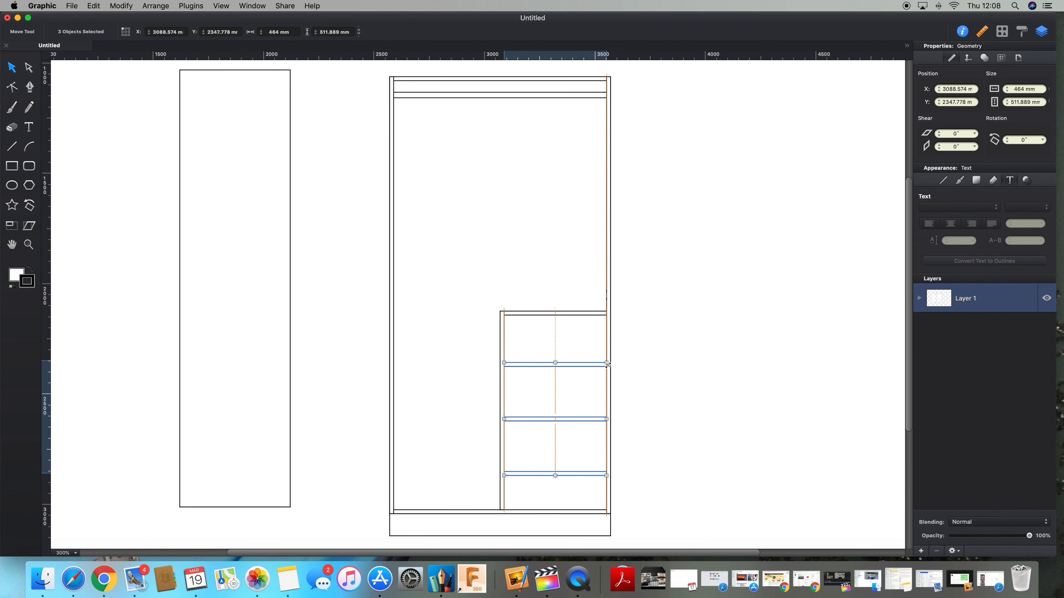
Step: Copy the 1000 mm base strip beneath the 500 mm rectangle and align the rectangle with the strip's left end
{"action": "scroll", "coordinate": [662, 302], "scroll_direction": "down", "scroll_amount": 1}
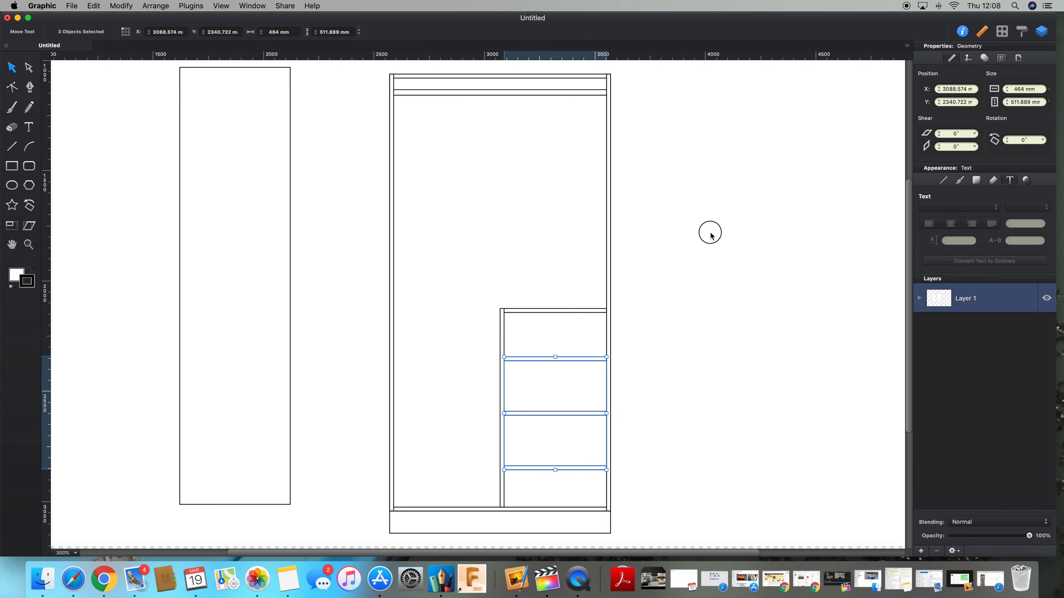
{"action": "left_click", "coordinate": [711, 235]}
{"action": "key", "text": "super+minus"}
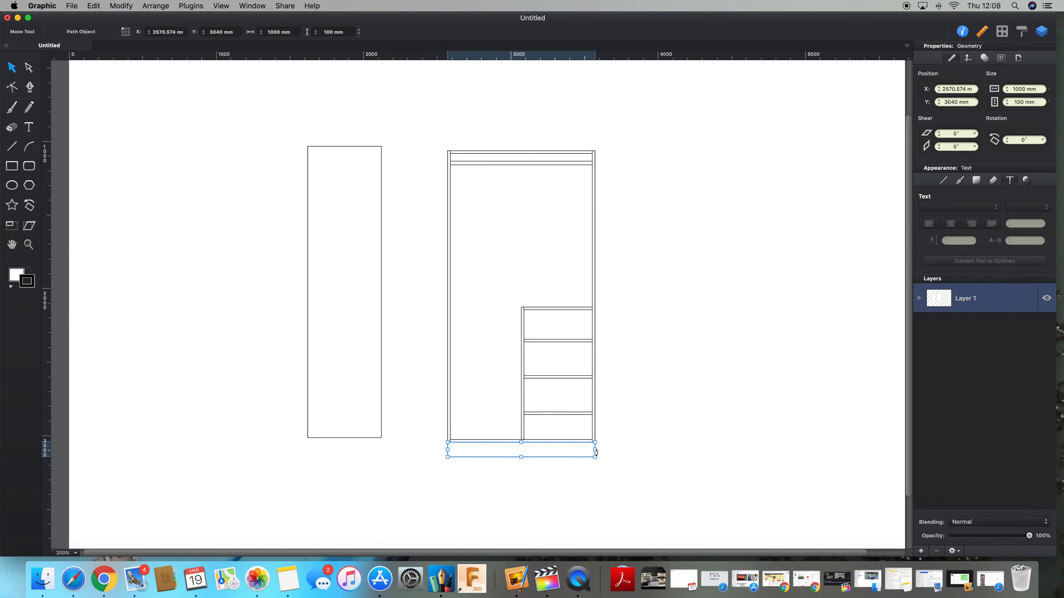
{"action": "left_click_drag", "start_coordinate": [588, 442], "coordinate": [368, 448]}
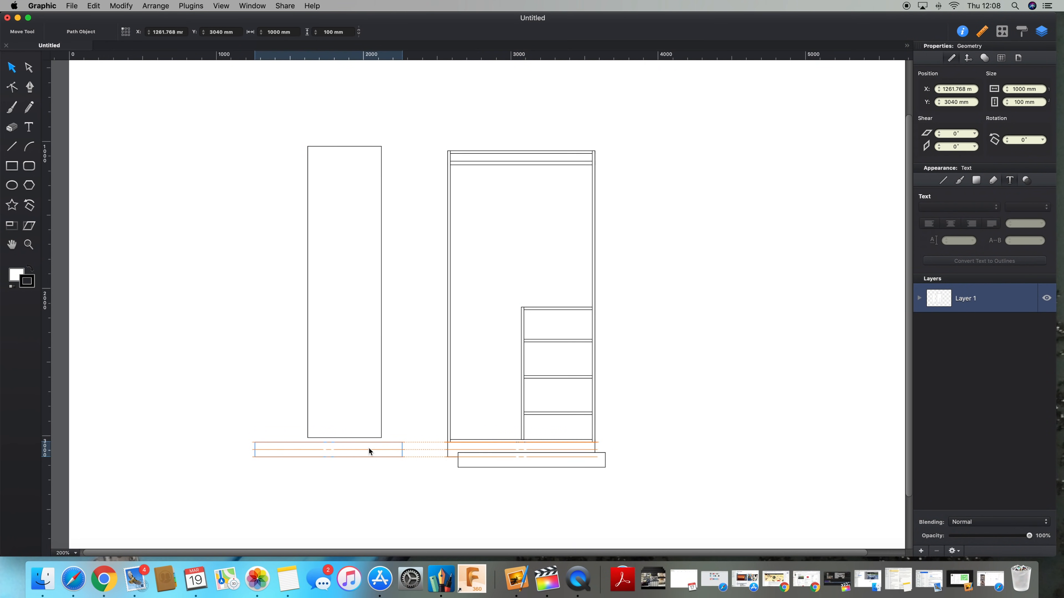
{"action": "left_click", "coordinate": [346, 345]}
{"action": "left_click_drag", "start_coordinate": [329, 356], "coordinate": [280, 355]}
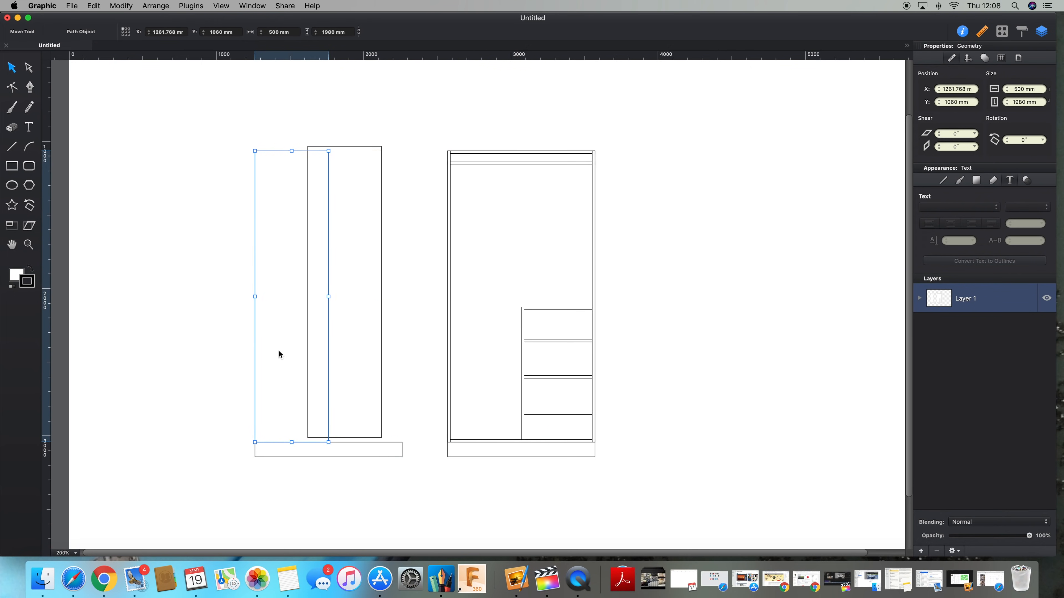
{"action": "left_click", "coordinate": [315, 282]}
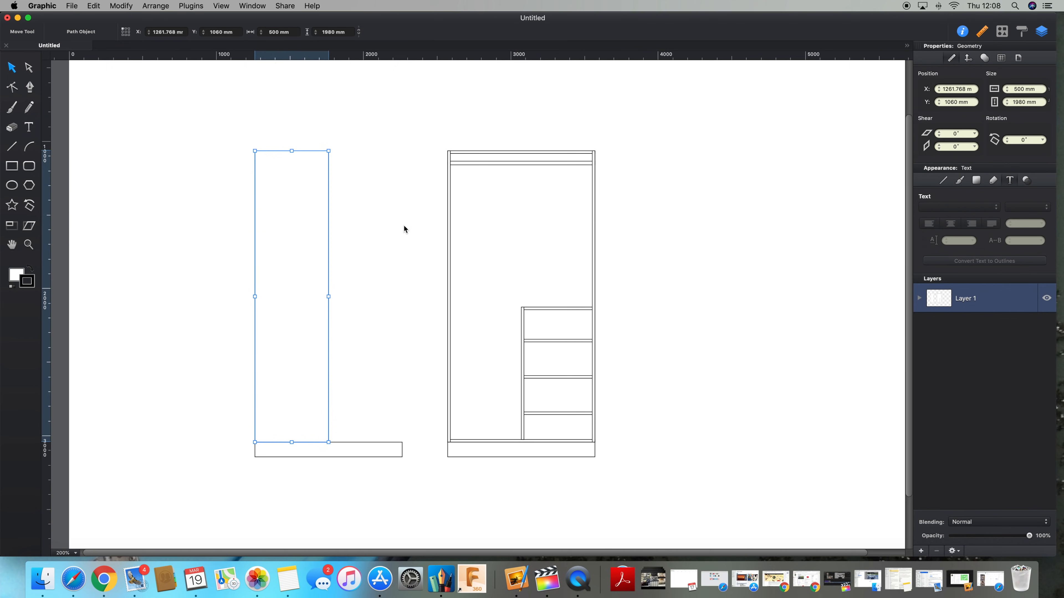
{"action": "key", "text": "super+d"}
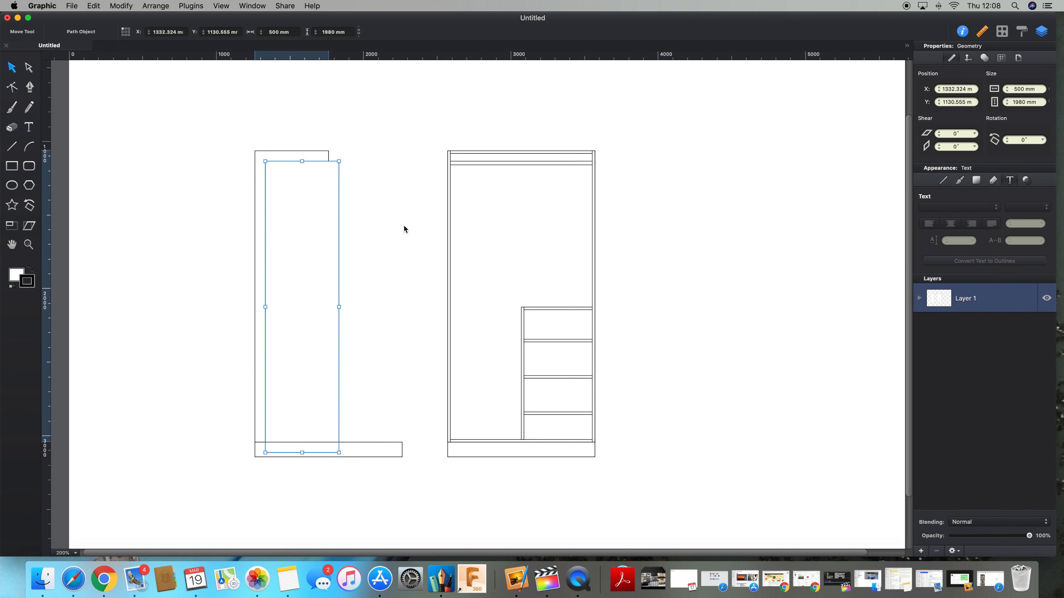
{"action": "key", "text": "super+z"}
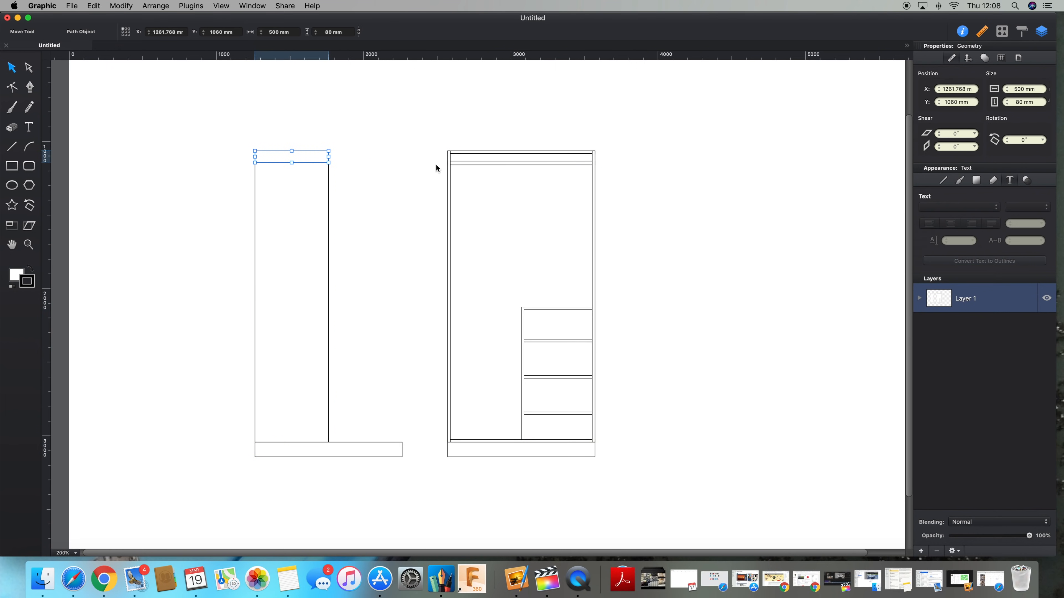
{"action": "key", "text": "super+z"}
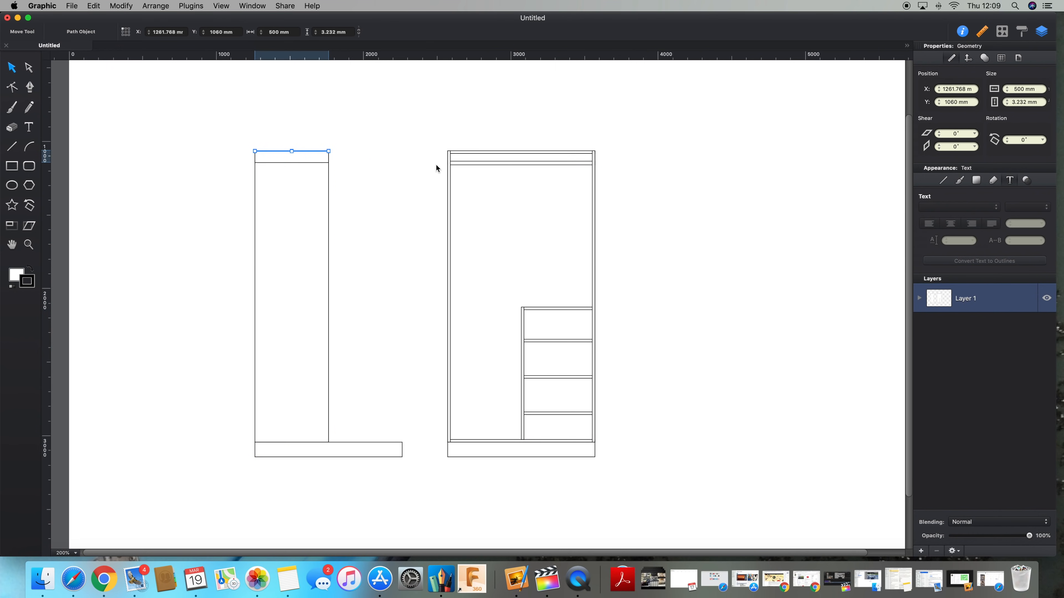
Step: Duplicate the 80 mm top rail of the rectangle and move the copy to the middle as a mid rail
{"action": "left_click", "coordinate": [436, 167]}
{"action": "scroll", "coordinate": [437, 168], "scroll_direction": "right", "scroll_amount": 1}
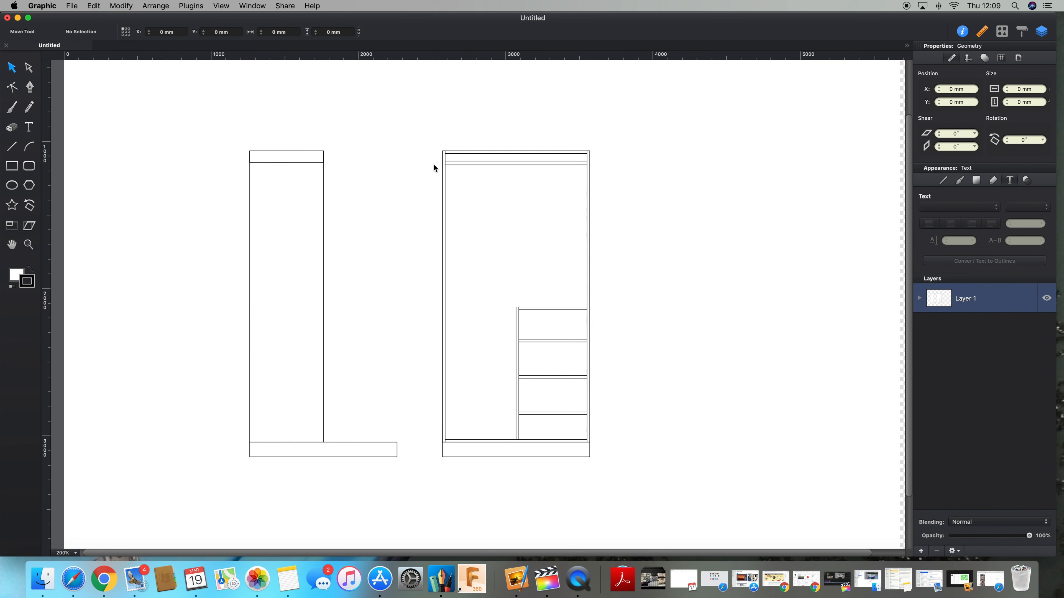
{"action": "left_click", "coordinate": [305, 158]}
{"action": "key", "text": "super+d"}
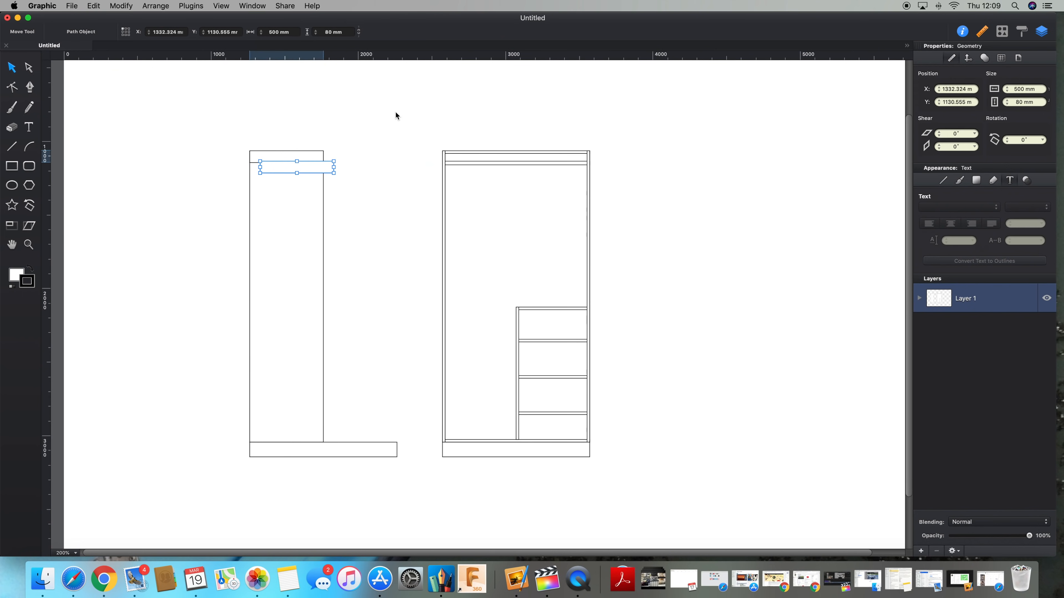
{"action": "left_click_drag", "start_coordinate": [297, 166], "coordinate": [300, 317]}
{"action": "scroll", "coordinate": [379, 304], "scroll_direction": "left", "scroll_amount": 3}
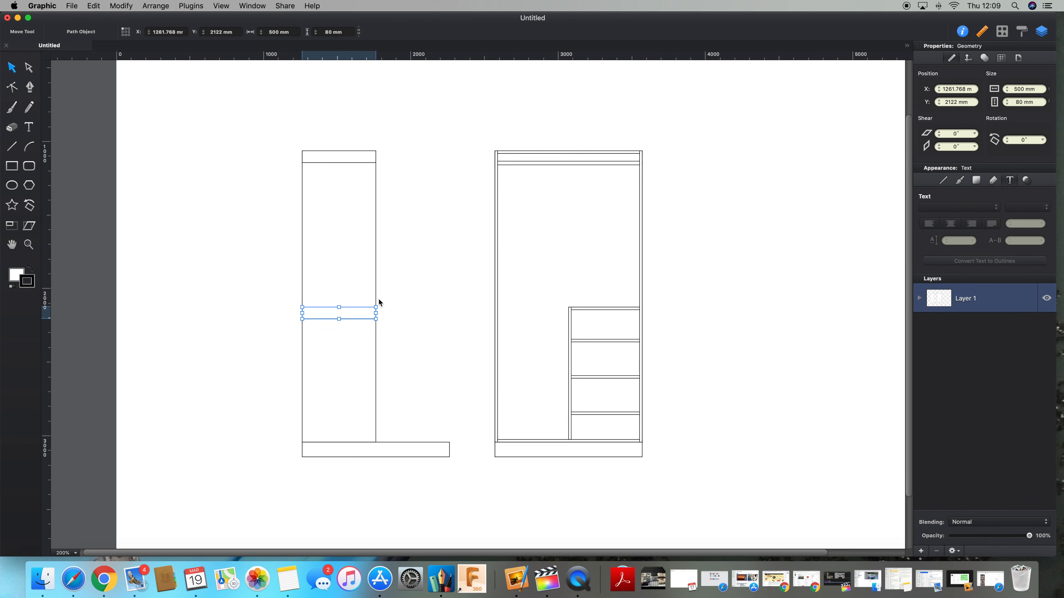
Step: Duplicate the mid rail and position the copy at the bottom of the rectangle as a bottom rail
{"action": "left_click", "coordinate": [360, 315]}
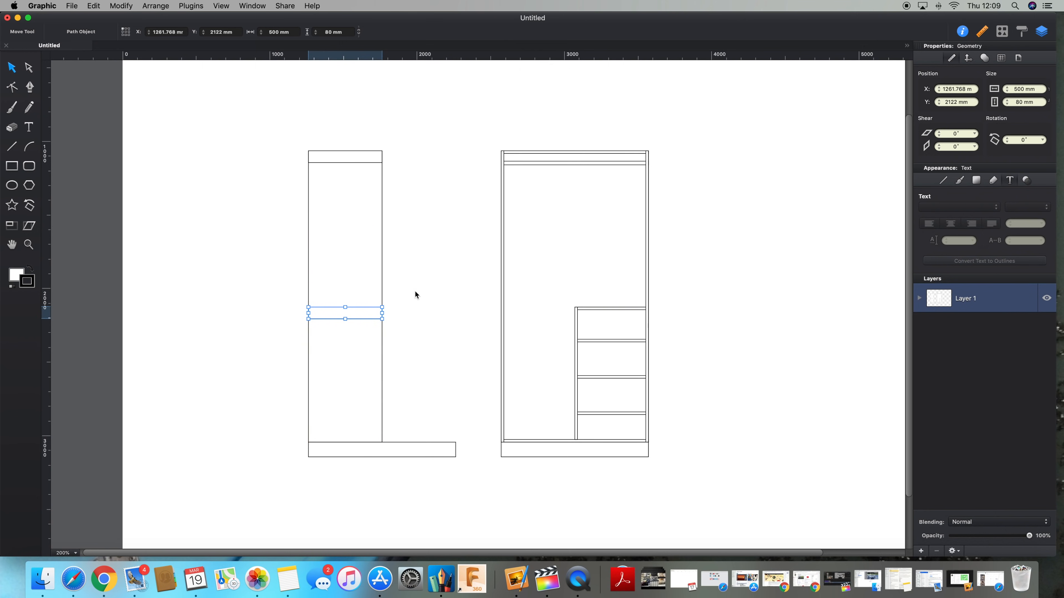
{"action": "key", "text": "super+d"}
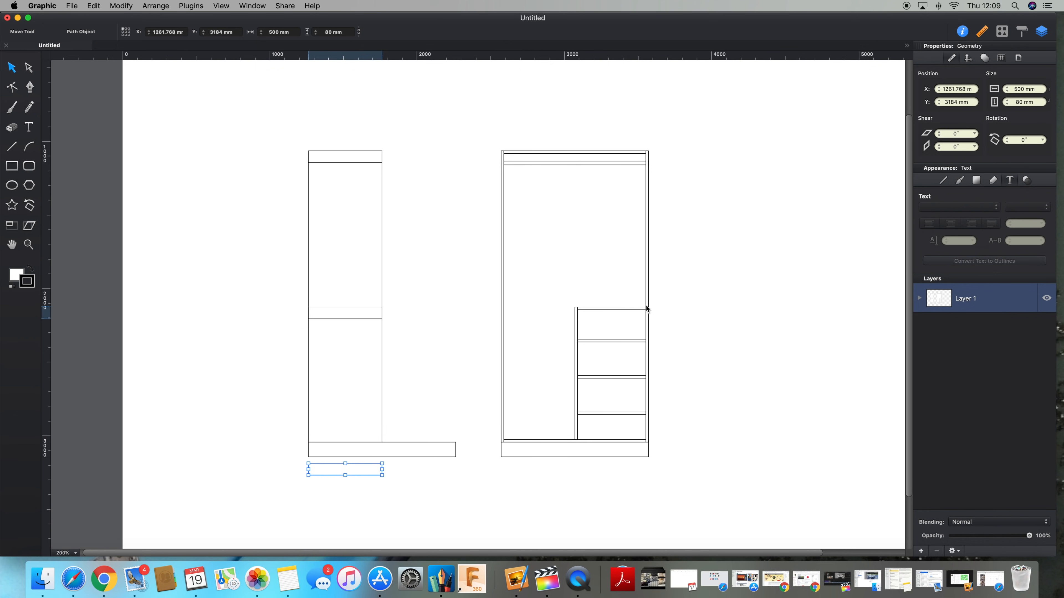
{"action": "left_click", "coordinate": [1017, 102]}
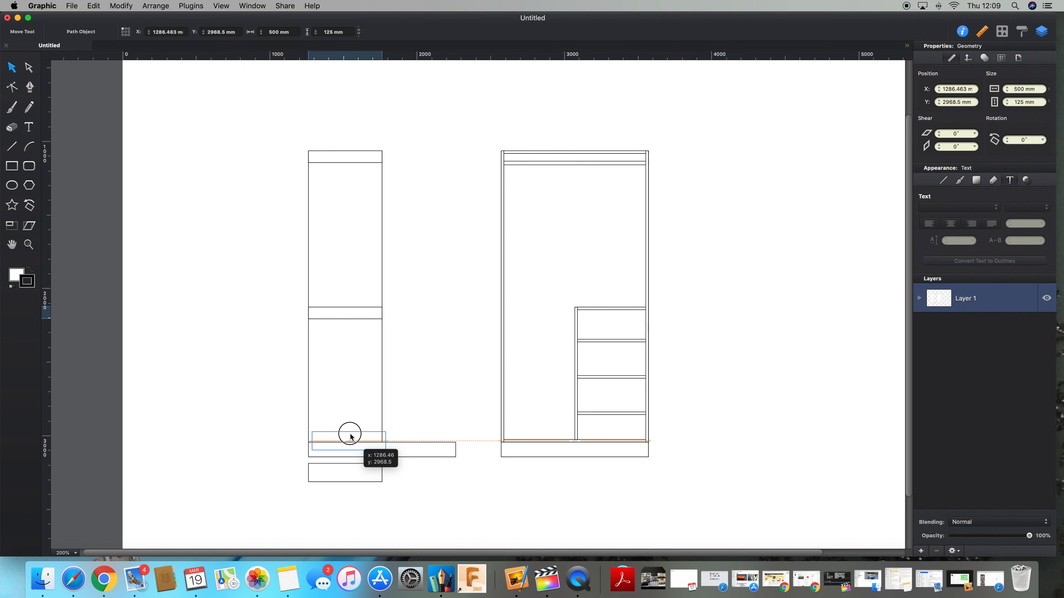
{"action": "left_click_drag", "start_coordinate": [349, 435], "coordinate": [348, 437]}
{"action": "left_click", "coordinate": [253, 431]}
Step: Set the door rectangle's width to 80 mm to form the left stile
{"action": "left_click", "coordinate": [326, 368]}
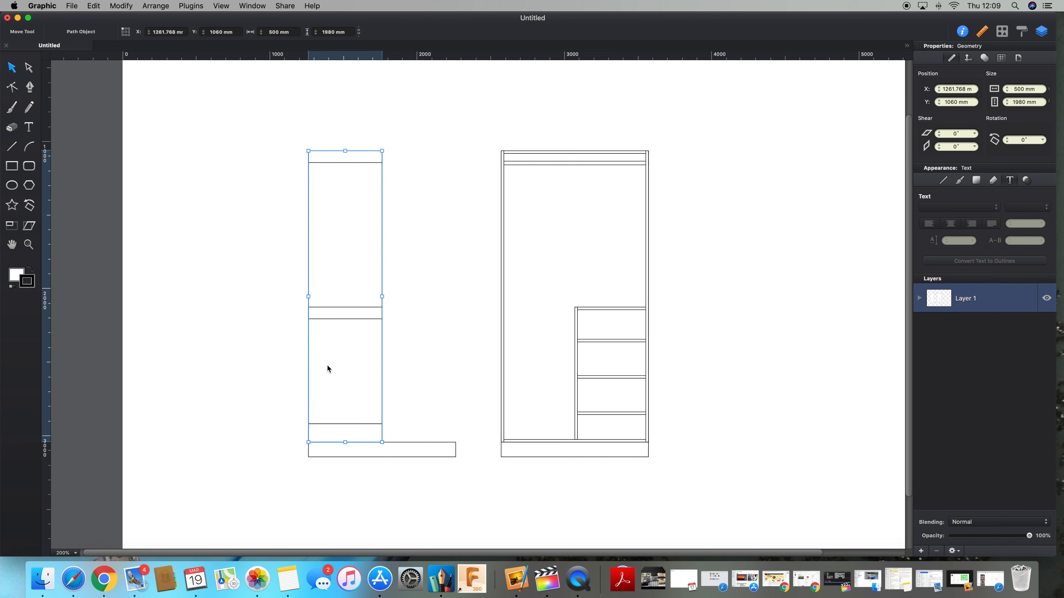
{"action": "key", "text": "super+d"}
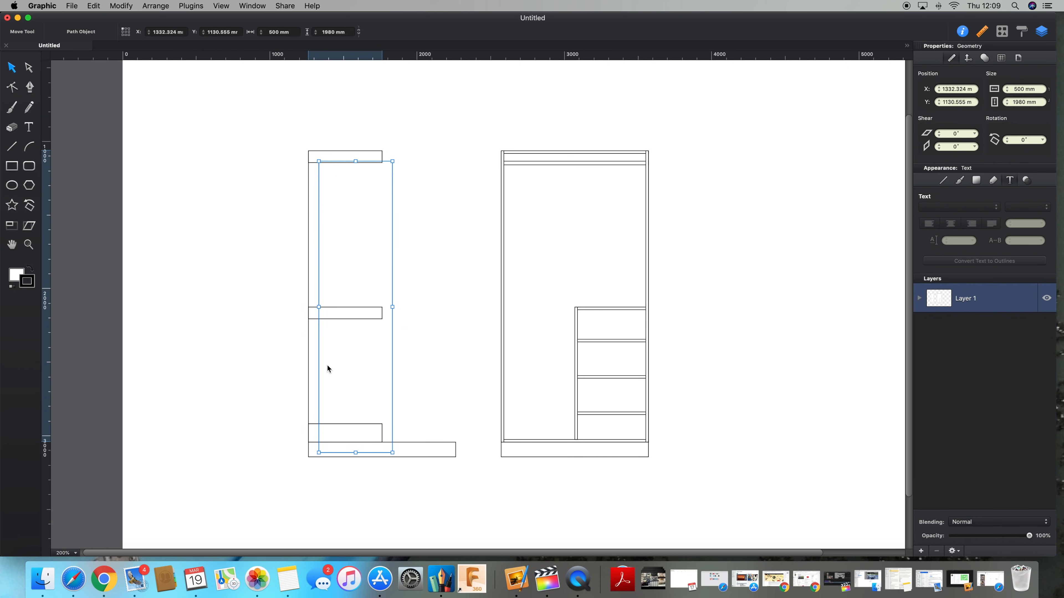
{"action": "key", "text": "super+z"}
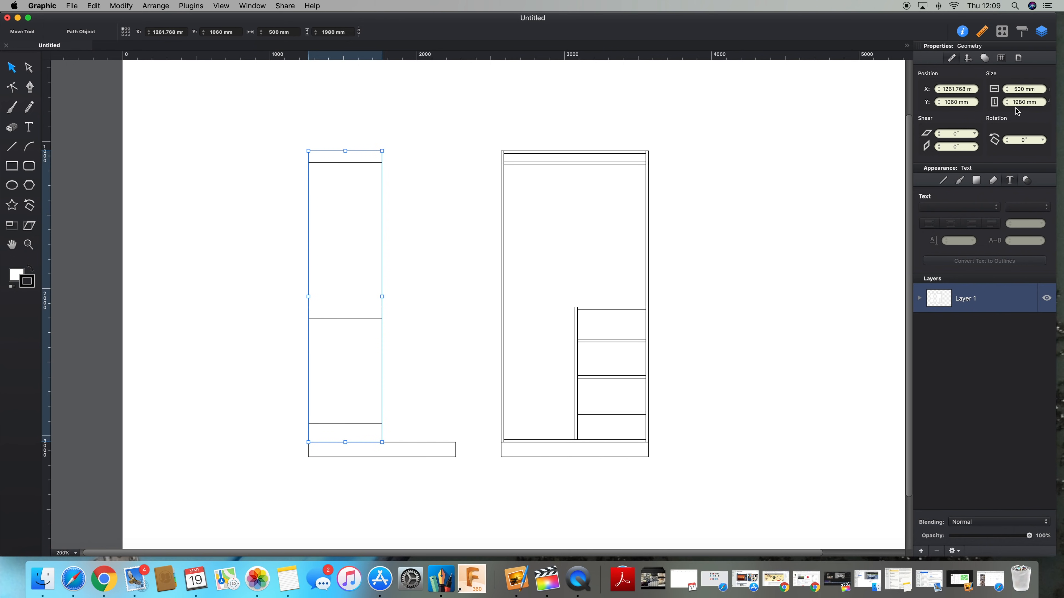
{"action": "left_click", "coordinate": [1019, 91]}
{"action": "type", "text": "80"}
{"action": "key", "text": "Return"}
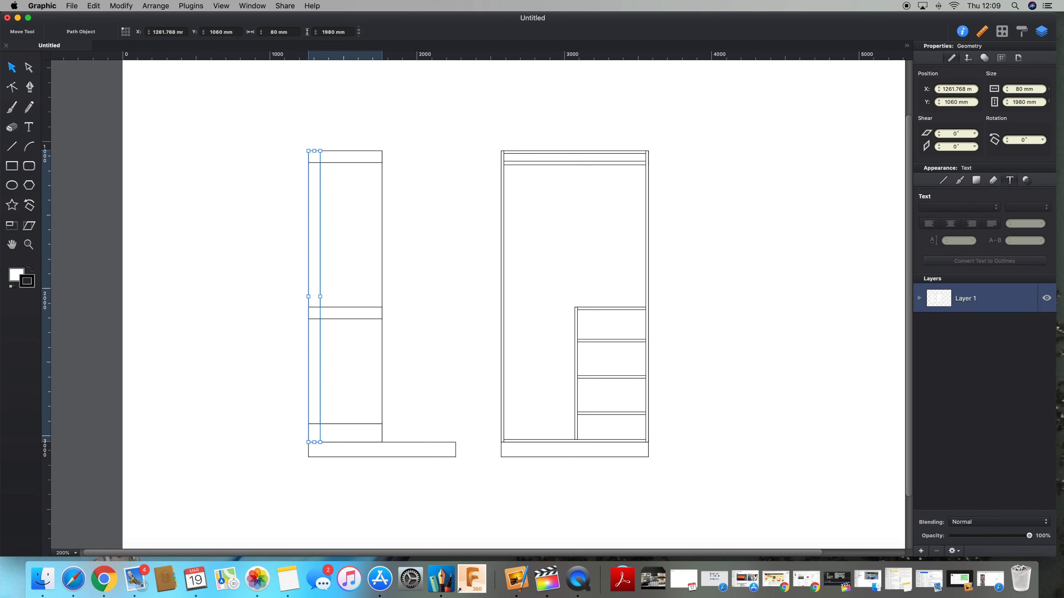
Step: Duplicate the left stile and nudge the copy to the door's right edge as the right stile
{"action": "left_click", "coordinate": [200, 153]}
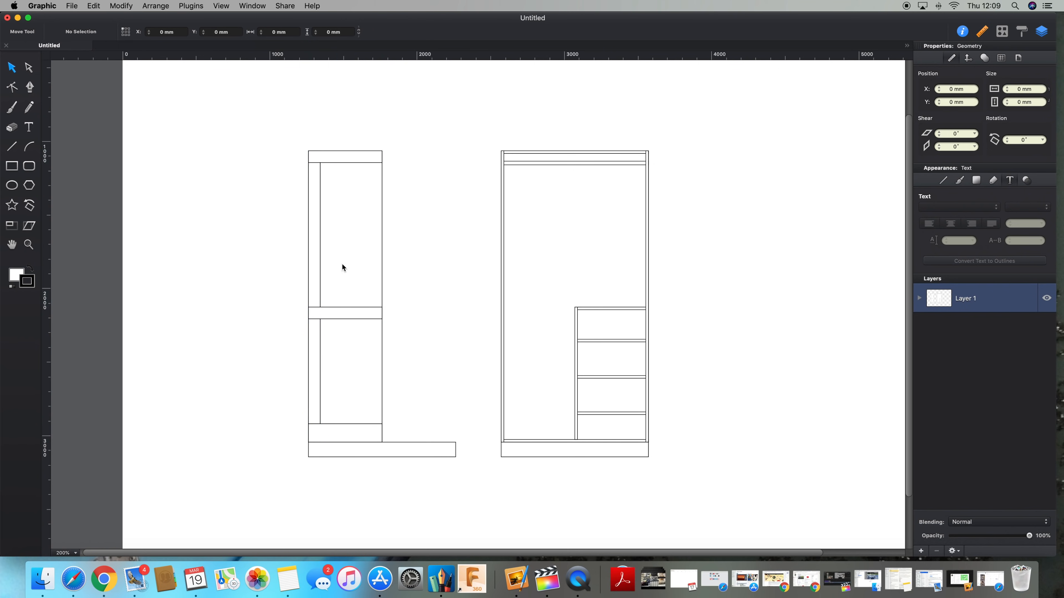
{"action": "left_click", "coordinate": [319, 278]}
{"action": "key", "text": "super+d"}
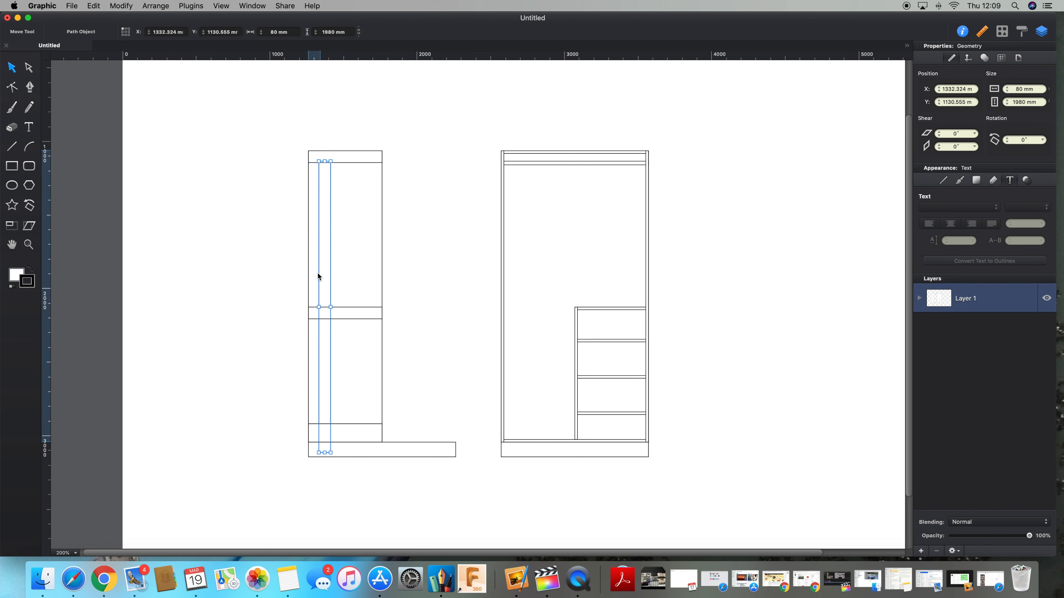
{"action": "key", "text": "shift+Up"}
{"action": "key", "text": "shift+Up"}
{"action": "key", "text": "shift+Right"}
{"action": "key", "text": "shift+Right"}
{"action": "key", "text": "shift+Right"}
{"action": "key", "text": "shift+Right"}
{"action": "key", "text": "shift+Right"}
{"action": "key", "text": "shift+Right"}
{"action": "key", "text": "shift+Right"}
{"action": "key", "text": "shift+Right"}
{"action": "key", "text": "shift+Right"}
{"action": "key", "text": "shift+Right"}
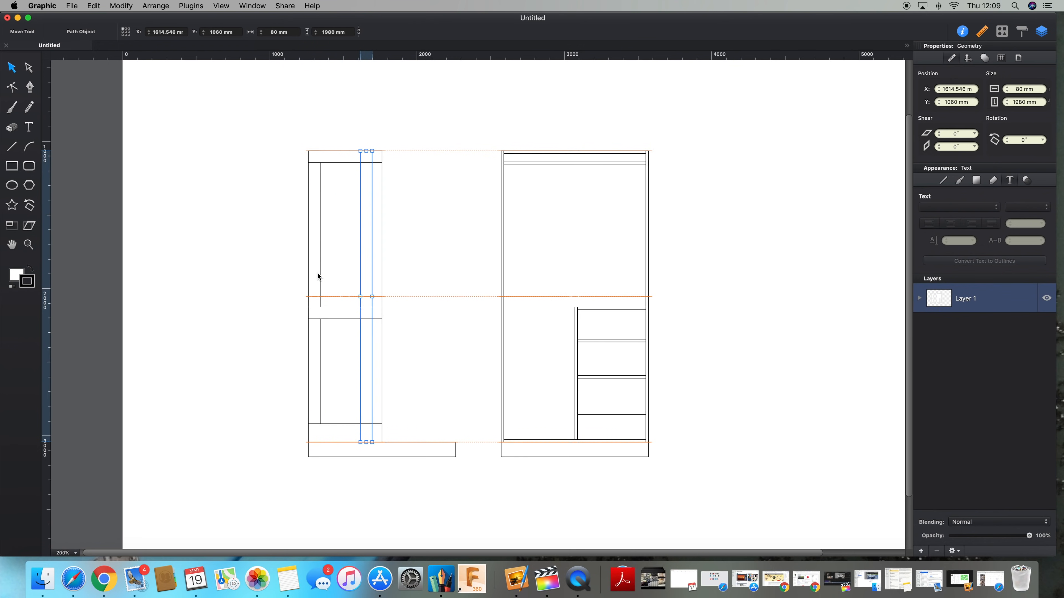
{"action": "key", "text": "Left"}
{"action": "key", "text": "Left"}
{"action": "key", "text": "Left"}
{"action": "key", "text": "Left"}
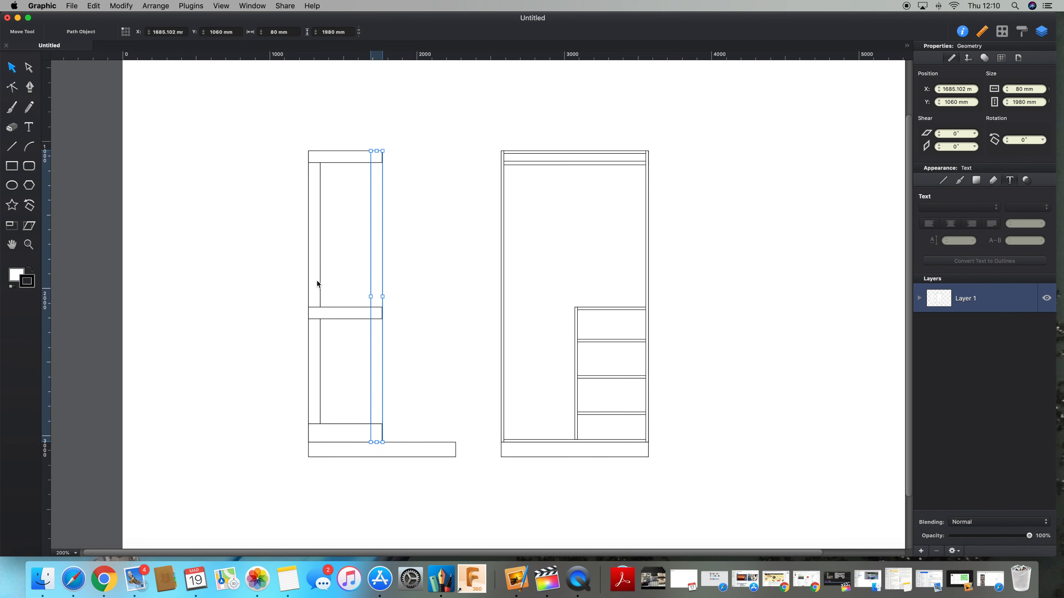
Step: Select both stiles and bring them to the front over the rails
{"action": "left_click", "coordinate": [317, 280], "text": "shift"}
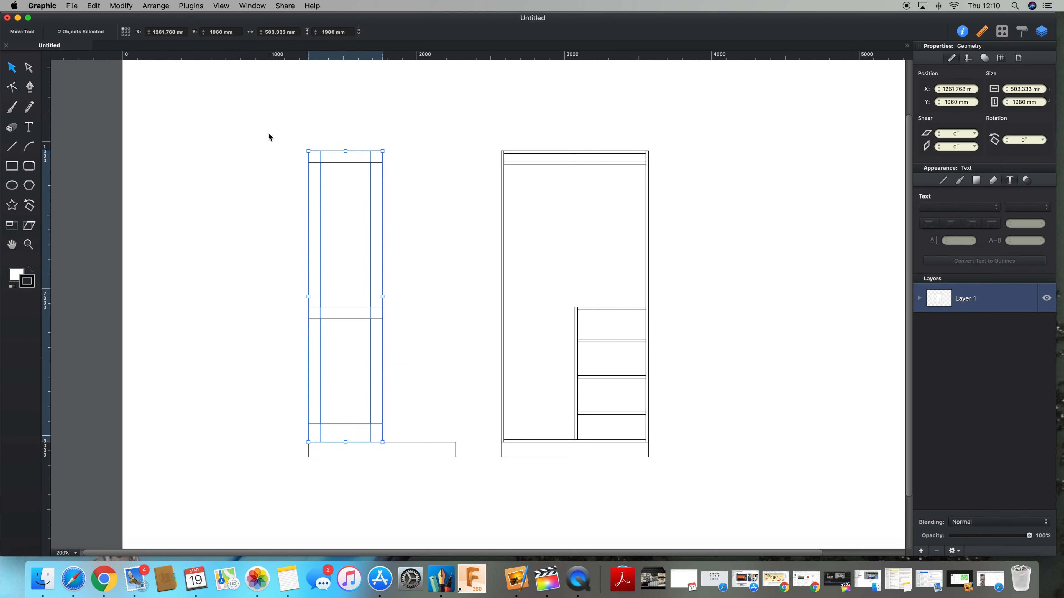
{"action": "left_click", "coordinate": [161, 7]}
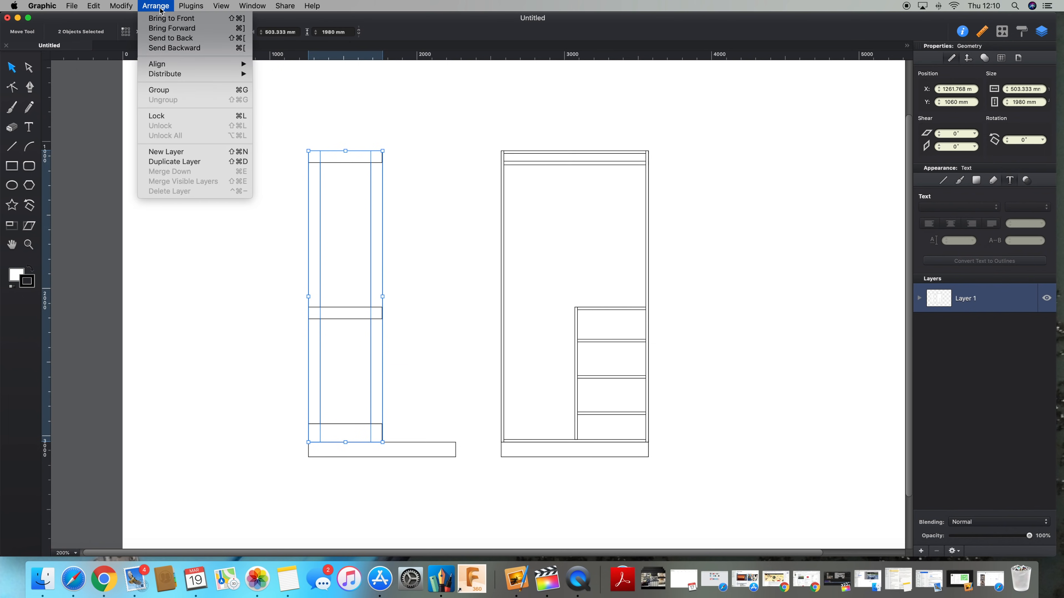
{"action": "left_click", "coordinate": [165, 18]}
{"action": "left_click", "coordinate": [215, 250]}
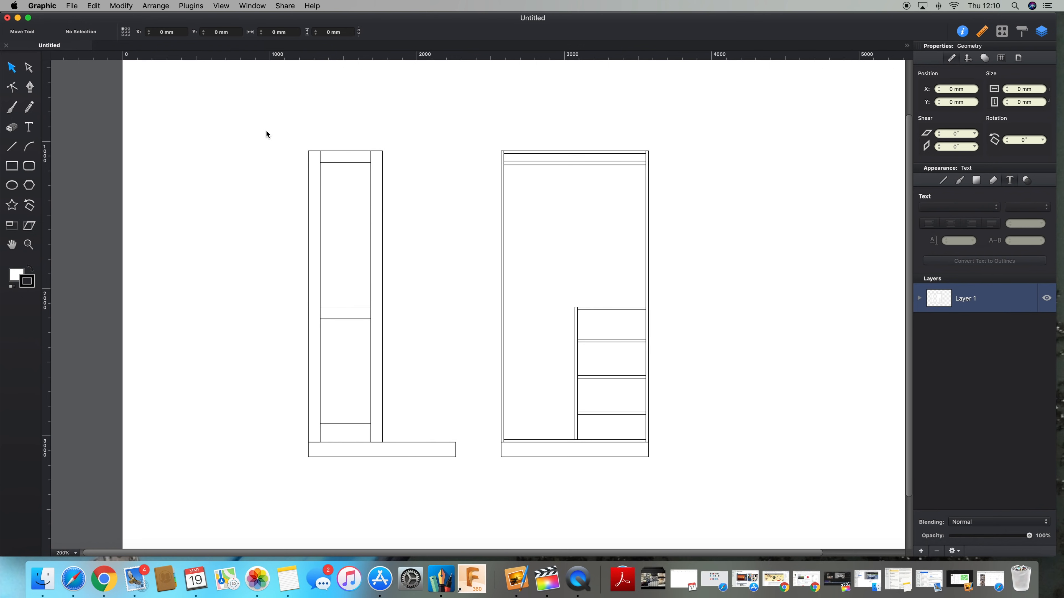
Step: Select all the door's stiles and rails and group them into one object
{"action": "left_click_drag", "start_coordinate": [267, 133], "coordinate": [402, 441]}
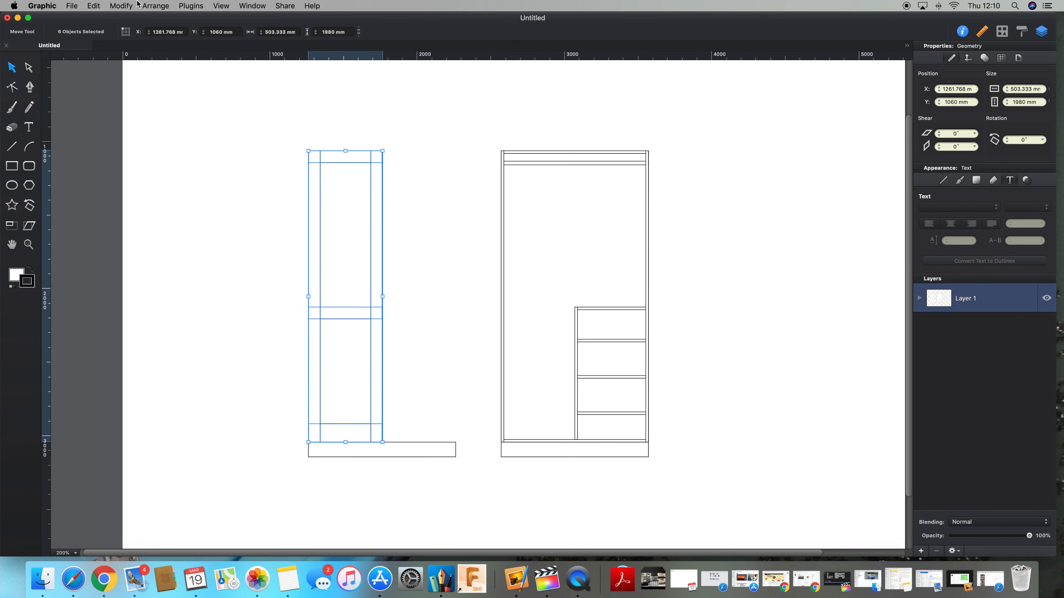
{"action": "left_click", "coordinate": [163, 7]}
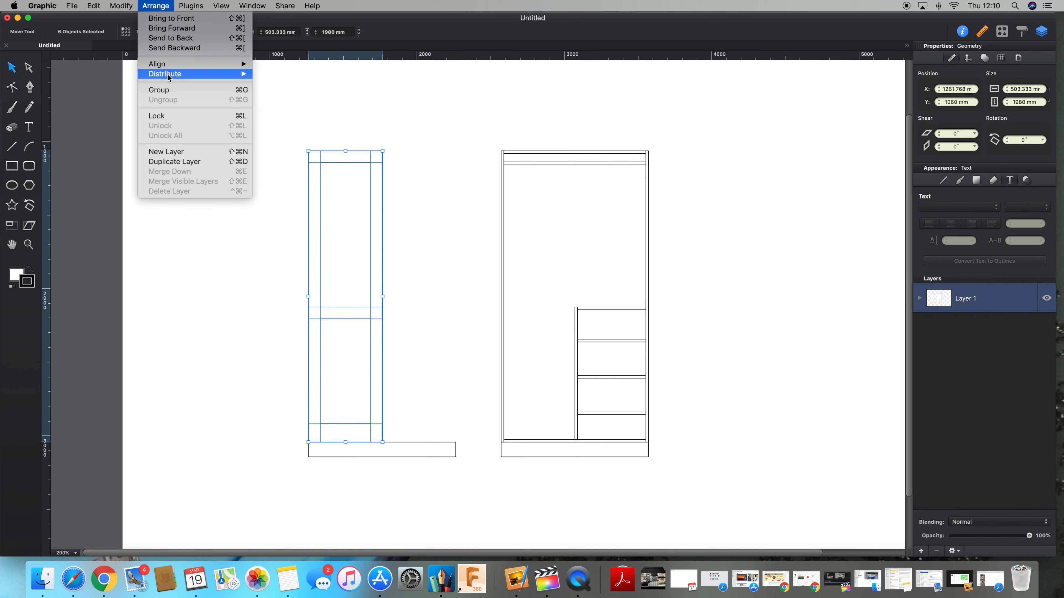
{"action": "left_click", "coordinate": [165, 93]}
Step: Duplicate the grouped door and move the copy beside it as a second door
{"action": "left_click_drag", "start_coordinate": [370, 235], "coordinate": [397, 197]}
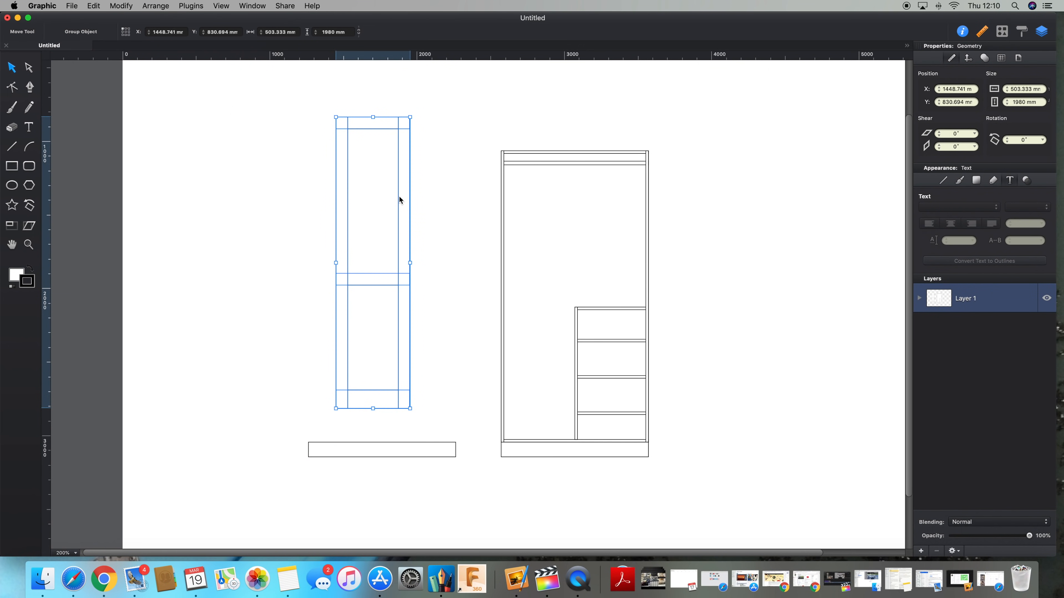
{"action": "key", "text": "super+z"}
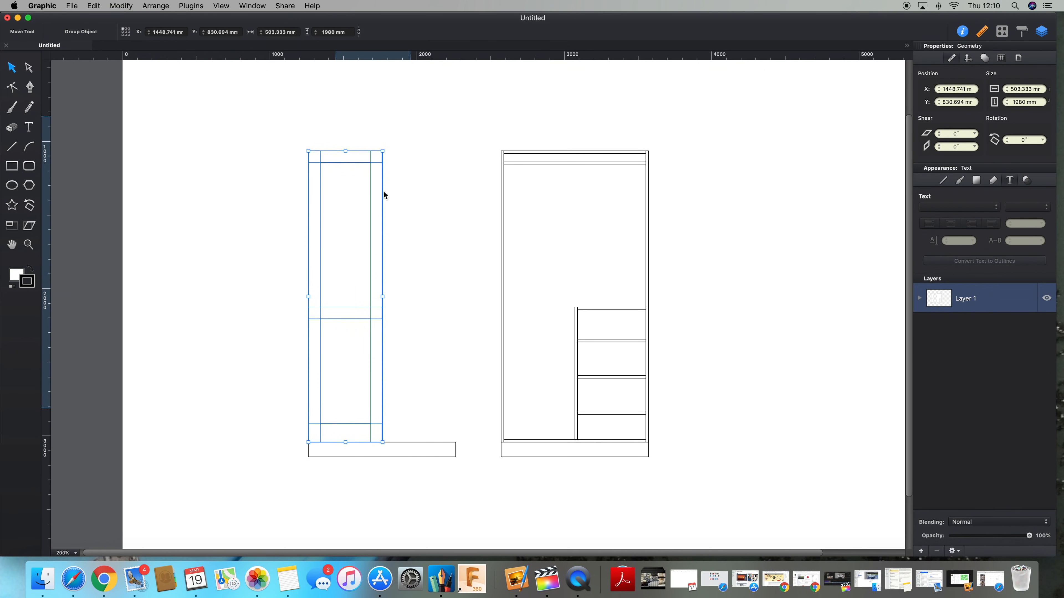
{"action": "key", "text": "super+d"}
{"action": "left_click_drag", "start_coordinate": [378, 211], "coordinate": [427, 210]}
{"action": "left_click", "coordinate": [255, 285]}
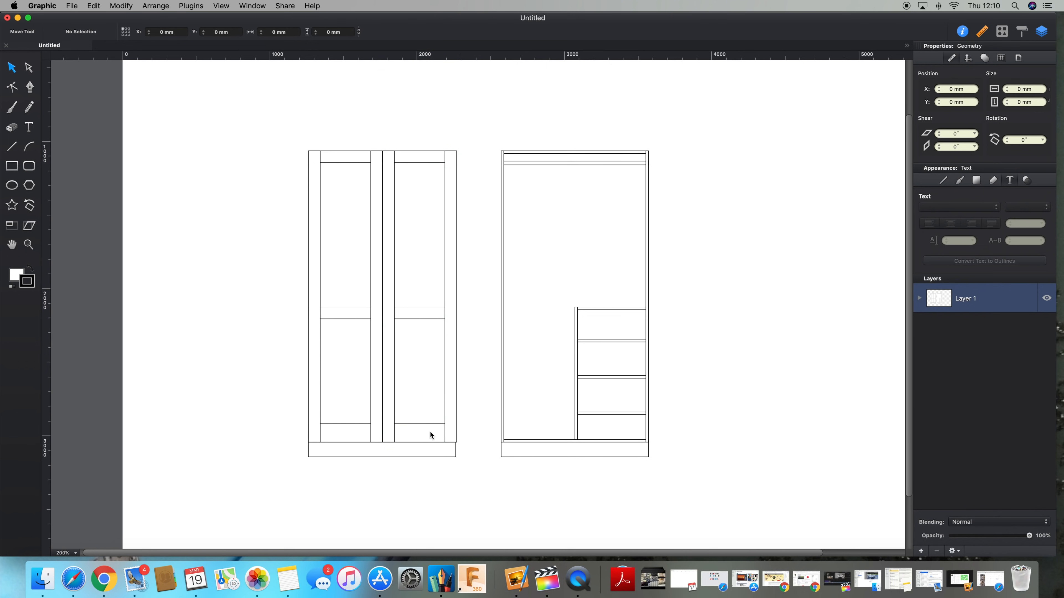
Step: Nudge the second door left so it sits flush against the first door
{"action": "left_click", "coordinate": [427, 401]}
{"action": "key", "text": "shift+Left"}
{"action": "key", "text": "shift+Left"}
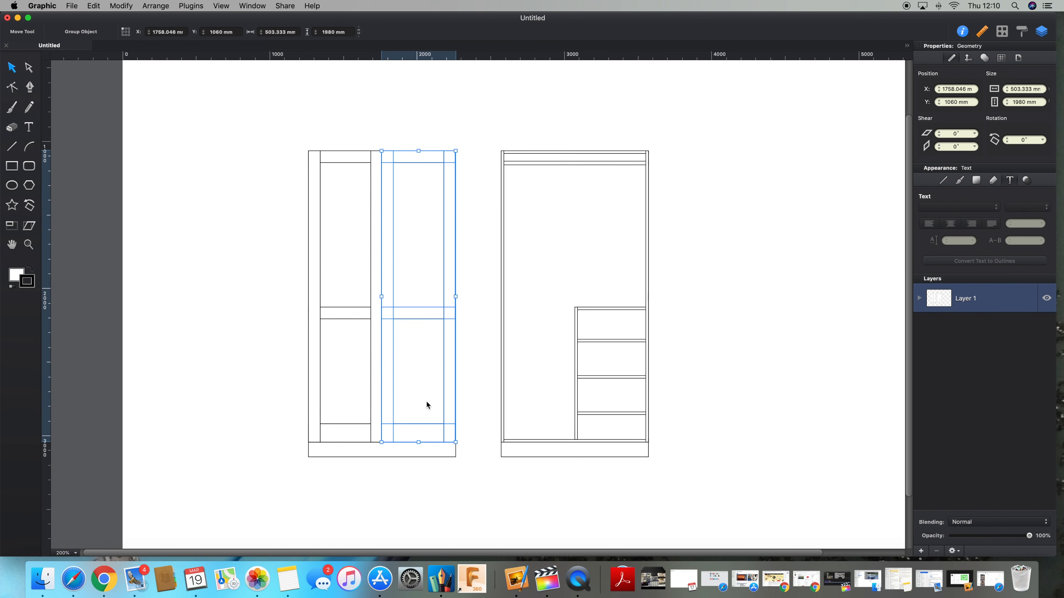
{"action": "left_click", "coordinate": [283, 395]}
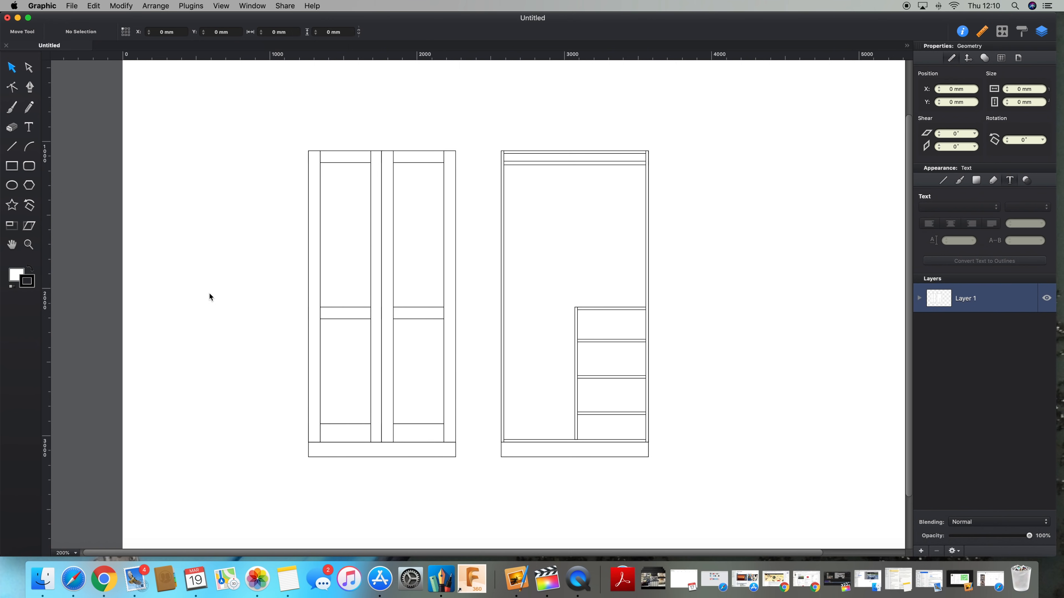
Step: Draw a circle about 178 mm in diameter to the upper left of the doors with the Ellipse tool
{"action": "left_click", "coordinate": [16, 185]}
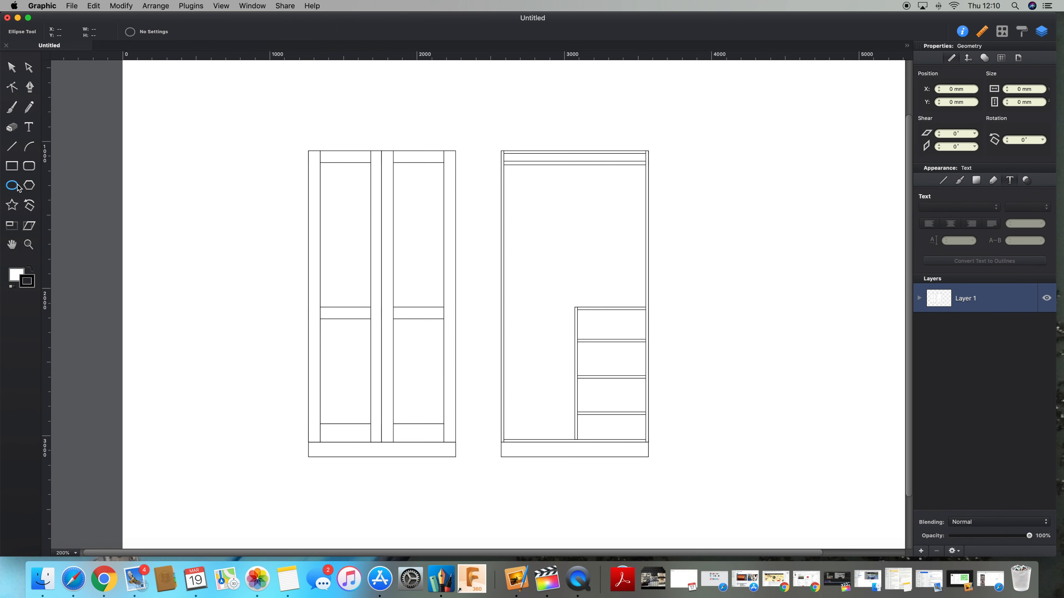
{"action": "left_click_drag", "start_coordinate": [165, 138], "coordinate": [223, 163]}
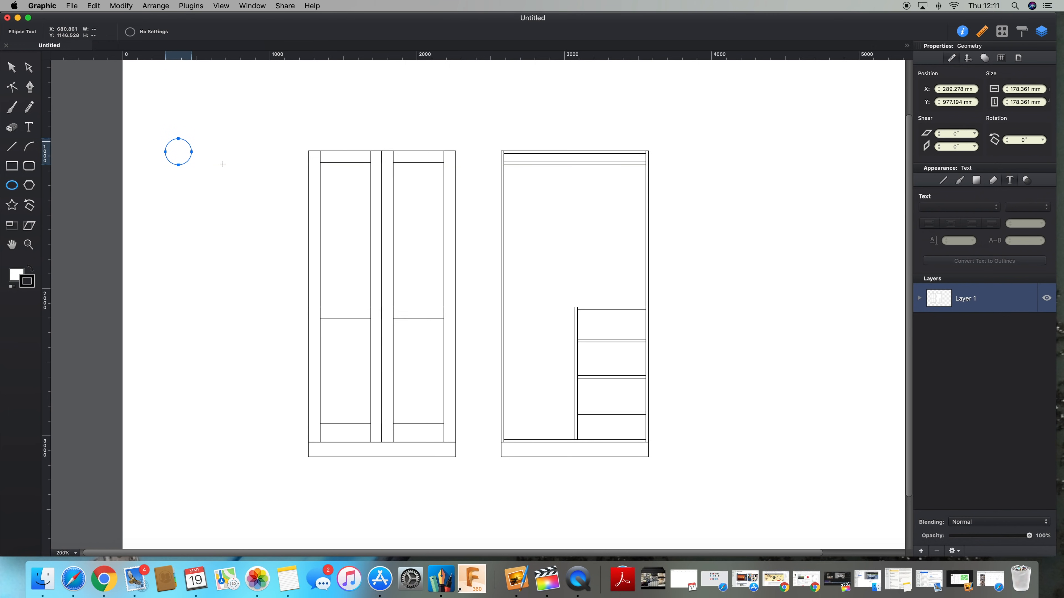
Step: Resize the circle to 40 mm by 40 mm to make a door knob
{"action": "left_click", "coordinate": [1019, 89]}
{"action": "type", "text": "40"}
{"action": "key", "text": "Tab"}
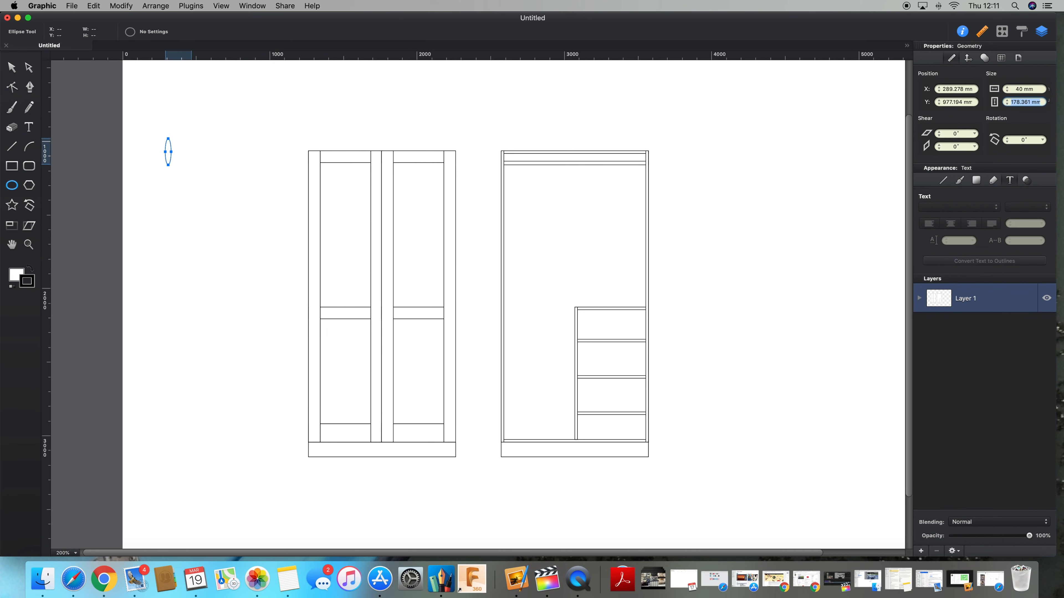
{"action": "type", "text": "40"}
{"action": "key", "text": "Return"}
{"action": "key", "text": "v"}
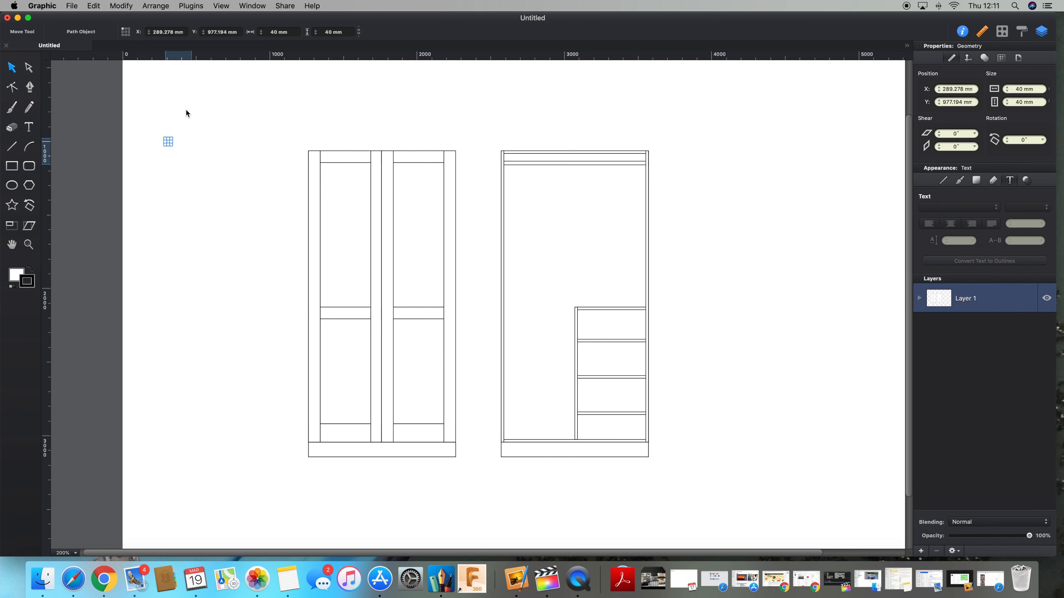
Step: Nudge the knob down to the middle rail where the two doors meet
{"action": "key", "text": "shift+Right"}
{"action": "key", "text": "shift+Right"}
{"action": "key", "text": "shift+Right"}
{"action": "key", "text": "shift+Right"}
{"action": "key", "text": "shift+Right"}
{"action": "key", "text": "shift+Right"}
{"action": "key", "text": "shift+Right"}
{"action": "key", "text": "shift+Right"}
{"action": "key", "text": "shift+Right"}
{"action": "key", "text": "shift+Right"}
{"action": "key", "text": "shift+Right"}
{"action": "key", "text": "shift+Right"}
{"action": "key", "text": "shift+Right"}
{"action": "key", "text": "shift+Right"}
{"action": "key", "text": "shift+Right"}
{"action": "key", "text": "shift+Right"}
{"action": "key", "text": "shift+Right"}
{"action": "key", "text": "shift+Right"}
{"action": "key", "text": "shift+Right"}
{"action": "key", "text": "shift+Right"}
{"action": "key", "text": "shift+Right"}
{"action": "key", "text": "shift+Right"}
{"action": "key", "text": "shift+Right"}
{"action": "key", "text": "shift+Right"}
{"action": "key", "text": "shift+Right"}
{"action": "key", "text": "shift+Right"}
{"action": "key", "text": "shift+Right"}
{"action": "key", "text": "shift+Right"}
{"action": "key", "text": "shift+Right"}
{"action": "key", "text": "shift+Right"}
{"action": "key", "text": "shift+Right"}
{"action": "key", "text": "shift+Right"}
{"action": "key", "text": "shift+Right"}
{"action": "key", "text": "shift+Right"}
{"action": "key", "text": "shift+Right"}
{"action": "key", "text": "shift+Right"}
{"action": "key", "text": "shift+Right"}
{"action": "key", "text": "shift+Right"}
{"action": "key", "text": "shift+Right"}
{"action": "key", "text": "shift+Right"}
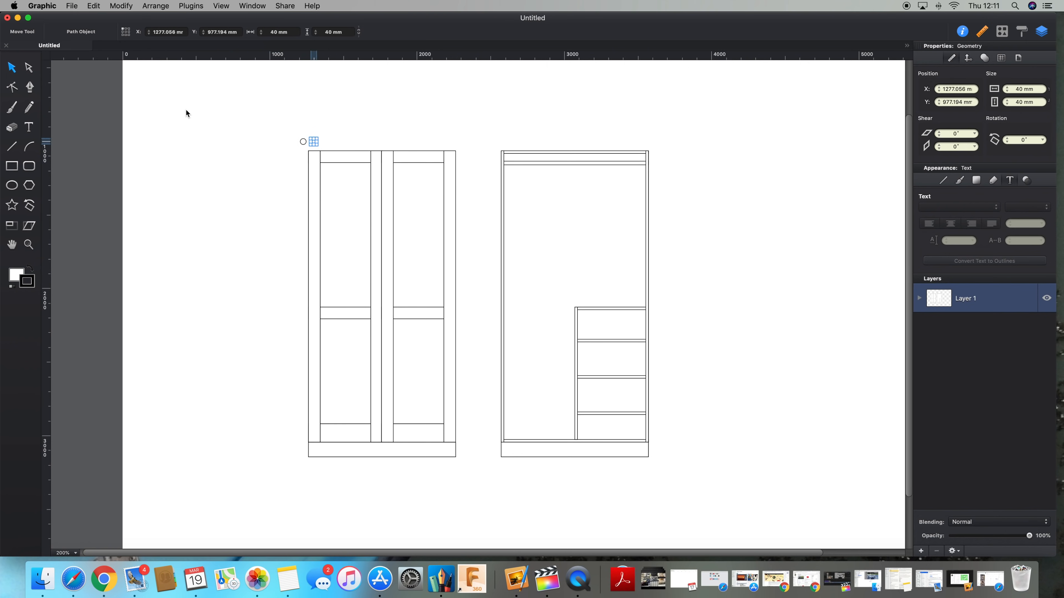
{"action": "key", "text": "shift+Down"}
{"action": "key", "text": "shift+Down"}
{"action": "key", "text": "shift+Down"}
{"action": "key", "text": "shift+Down"}
{"action": "key", "text": "shift+Down"}
{"action": "key", "text": "shift+Down"}
{"action": "key", "text": "shift+Down"}
{"action": "key", "text": "shift+Down"}
{"action": "key", "text": "shift+Down"}
{"action": "key", "text": "shift+Down"}
{"action": "key", "text": "shift+Down"}
{"action": "key", "text": "shift+Down"}
{"action": "key", "text": "shift+Down"}
{"action": "key", "text": "shift+Down"}
{"action": "key", "text": "shift+Down"}
{"action": "key", "text": "shift+Down"}
{"action": "key", "text": "shift+Down"}
{"action": "key", "text": "shift+Down"}
{"action": "key", "text": "shift+Down"}
{"action": "key", "text": "shift+Down"}
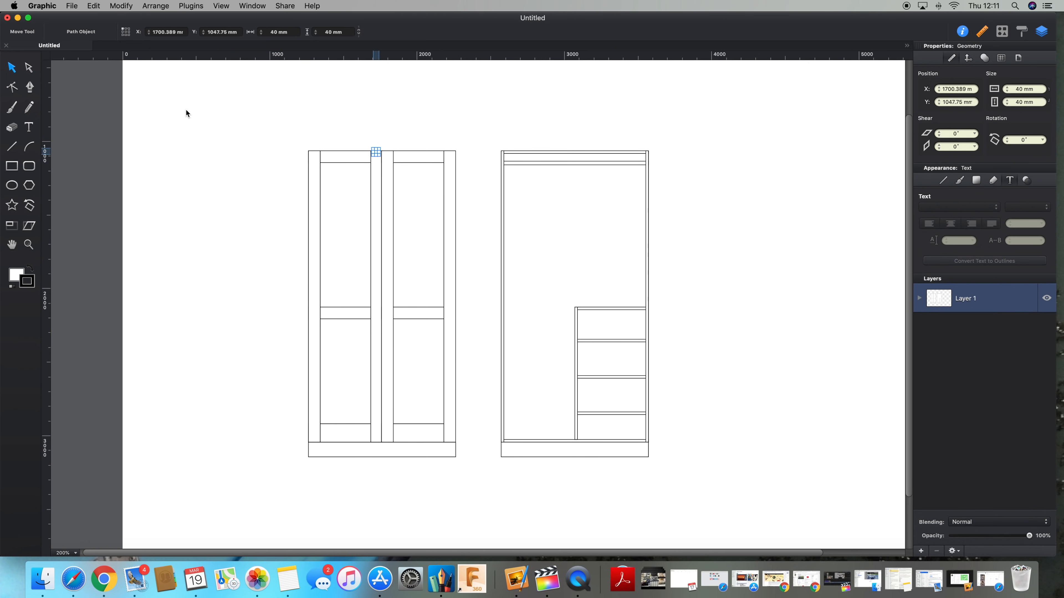
{"action": "key", "text": "shift+Down"}
{"action": "key", "text": "shift+Down"}
{"action": "key", "text": "shift+Down"}
{"action": "key", "text": "shift+Down"}
{"action": "key", "text": "shift+Up"}
{"action": "key", "text": "shift+Up"}
{"action": "key", "text": "Down"}
{"action": "key", "text": "Down"}
{"action": "key", "text": "Down"}
{"action": "key", "text": "Down"}
{"action": "key", "text": "Down"}
{"action": "key", "text": "Down"}
{"action": "key", "text": "Down"}
{"action": "key", "text": "Down"}
{"action": "key", "text": "Down"}
{"action": "key", "text": "Down"}
{"action": "key", "text": "Down"}
{"action": "key", "text": "Down"}
{"action": "key", "text": "Right"}
{"action": "key", "text": "Right"}
{"action": "left_click", "coordinate": [186, 110]}
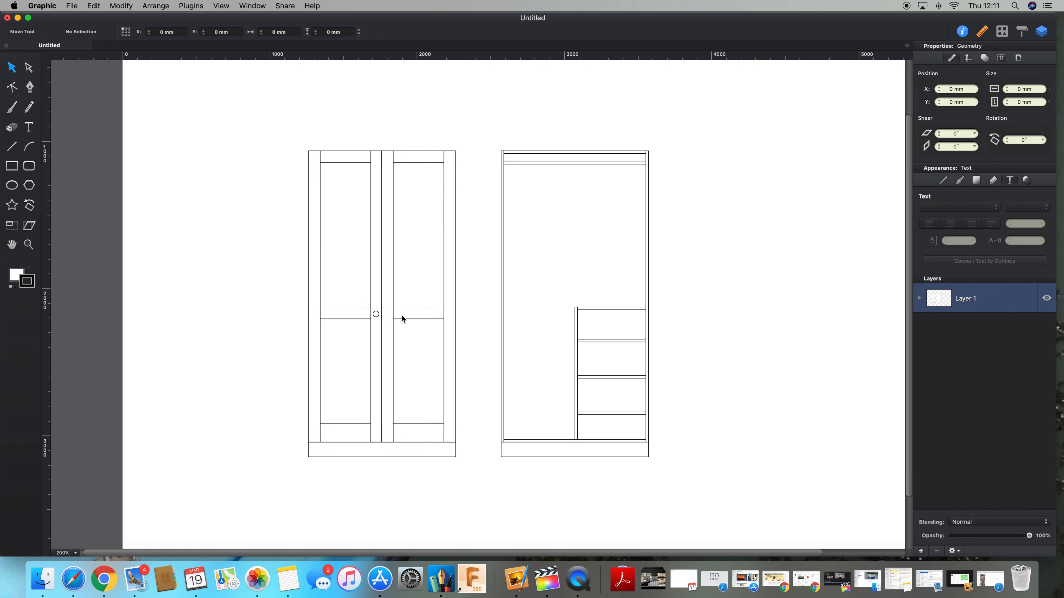
Step: Duplicate the knob and position the copy beside it on the other door
{"action": "left_click", "coordinate": [375, 317]}
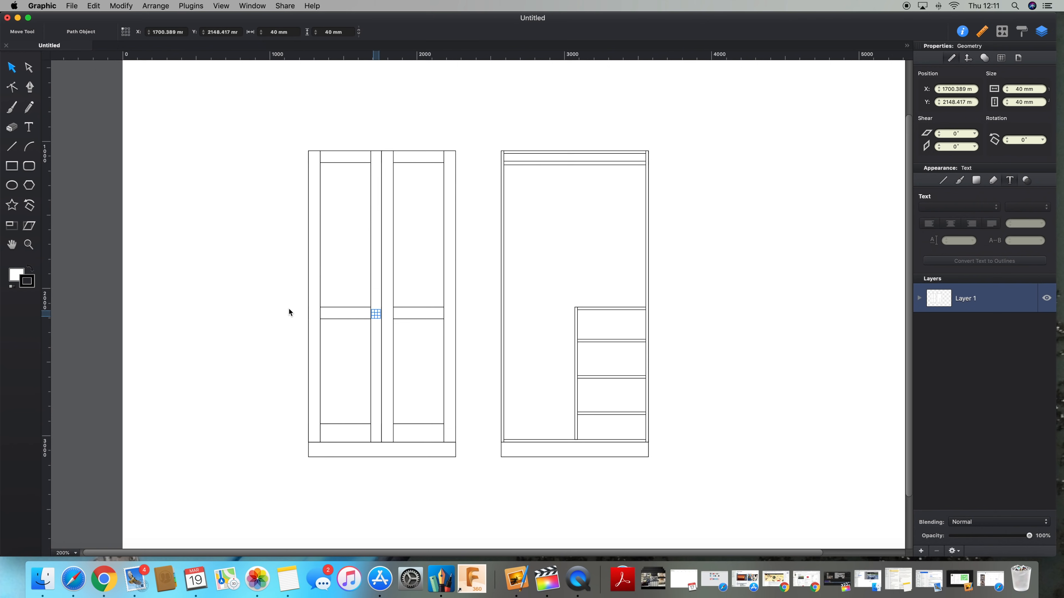
{"action": "key", "text": "super+d"}
{"action": "key", "text": "Up"}
{"action": "key", "text": "Up"}
{"action": "key", "text": "Up"}
{"action": "key", "text": "Up"}
{"action": "key", "text": "Up"}
{"action": "key", "text": "Up"}
{"action": "left_click", "coordinate": [289, 312]}
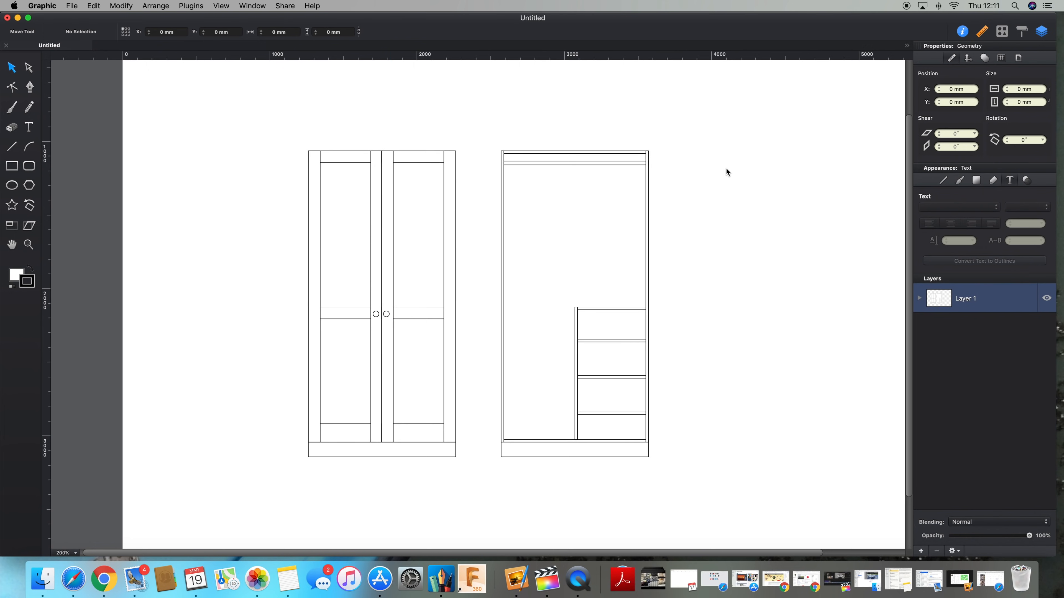
Step: Select the whole drawing and shift it right and down on the page
{"action": "key", "text": "super+minus"}
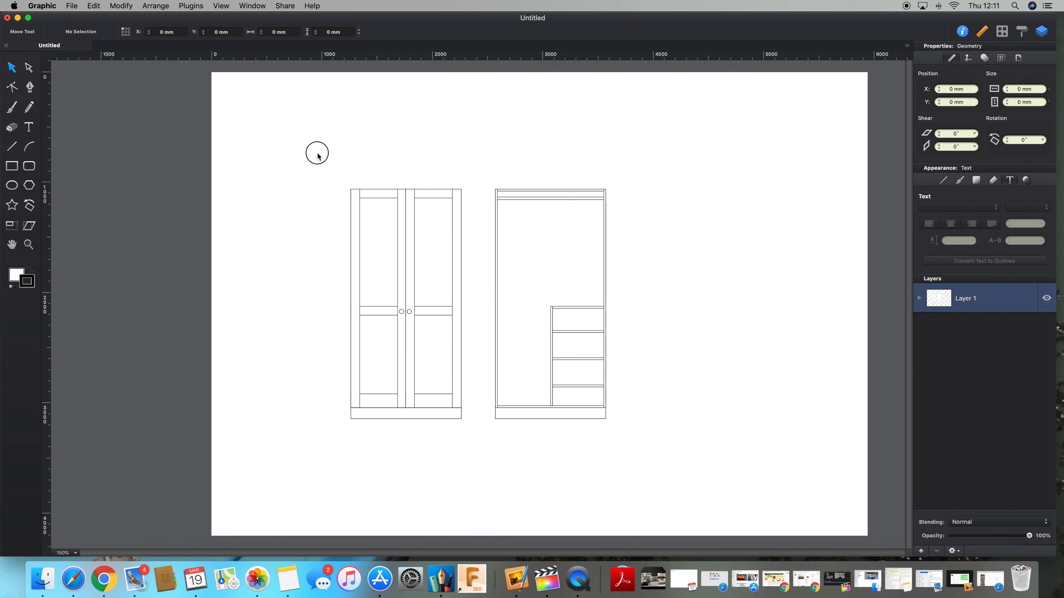
{"action": "left_click_drag", "start_coordinate": [317, 155], "coordinate": [633, 446]}
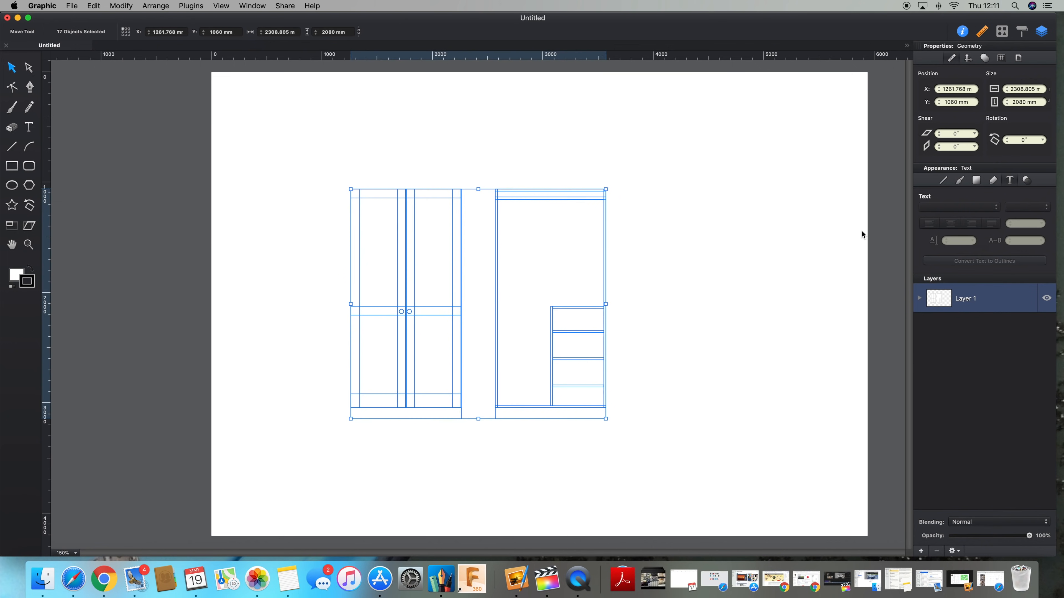
{"action": "key", "text": "shift+Right"}
{"action": "key", "text": "shift+Right"}
{"action": "key", "text": "shift+Right"}
{"action": "key", "text": "shift+Right"}
{"action": "key", "text": "shift+Right"}
{"action": "key", "text": "shift+Right"}
{"action": "key", "text": "shift+Right"}
{"action": "key", "text": "shift+Right"}
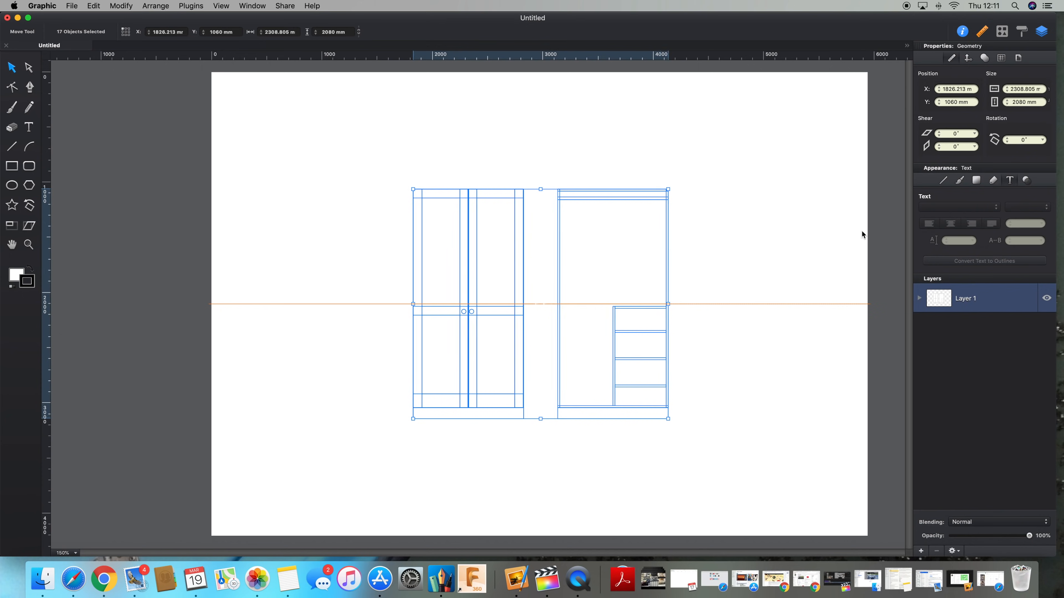
{"action": "key", "text": "shift+Down"}
{"action": "key", "text": "shift+Down"}
{"action": "key", "text": "shift+Down"}
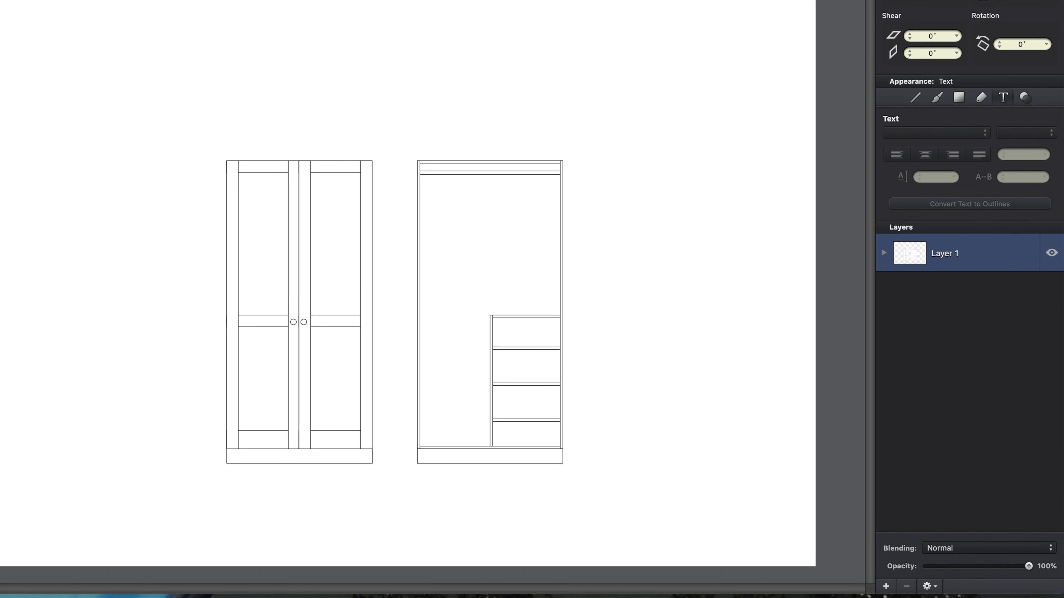
Step: Add a new layer above the drawing and make it the active layer
{"action": "right_click", "coordinate": [964, 299]}
{"action": "left_click", "coordinate": [999, 301]}
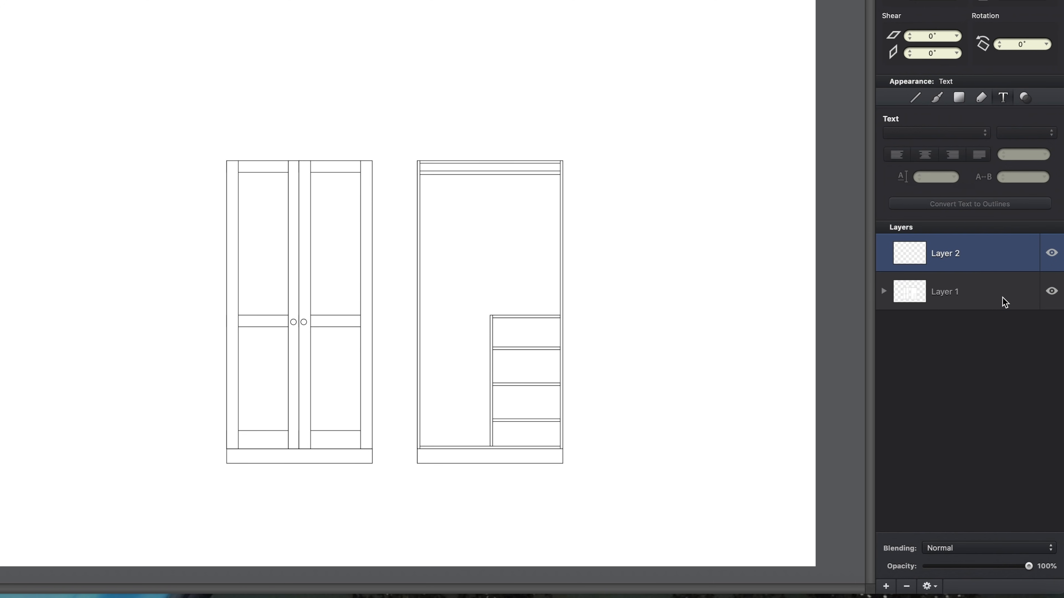
{"action": "left_click", "coordinate": [965, 255]}
{"action": "left_click", "coordinate": [1052, 292]}
{"action": "left_click", "coordinate": [1052, 292]}
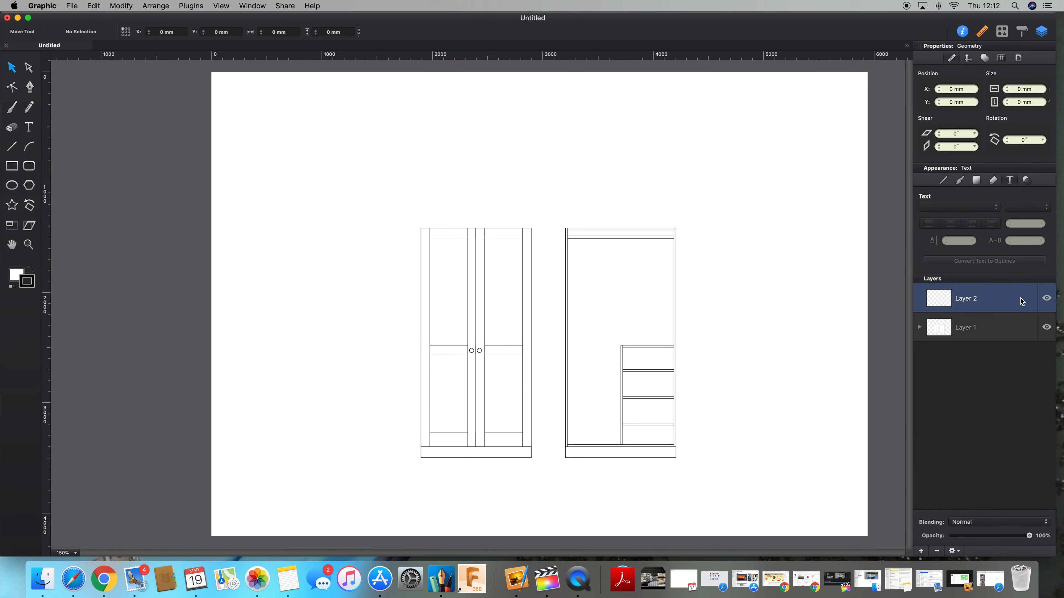
Step: Draw horizontal lines with the Line tool, about 1000 mm under the doors and about 482 mm under the shelf unit
{"action": "left_click", "coordinate": [12, 148]}
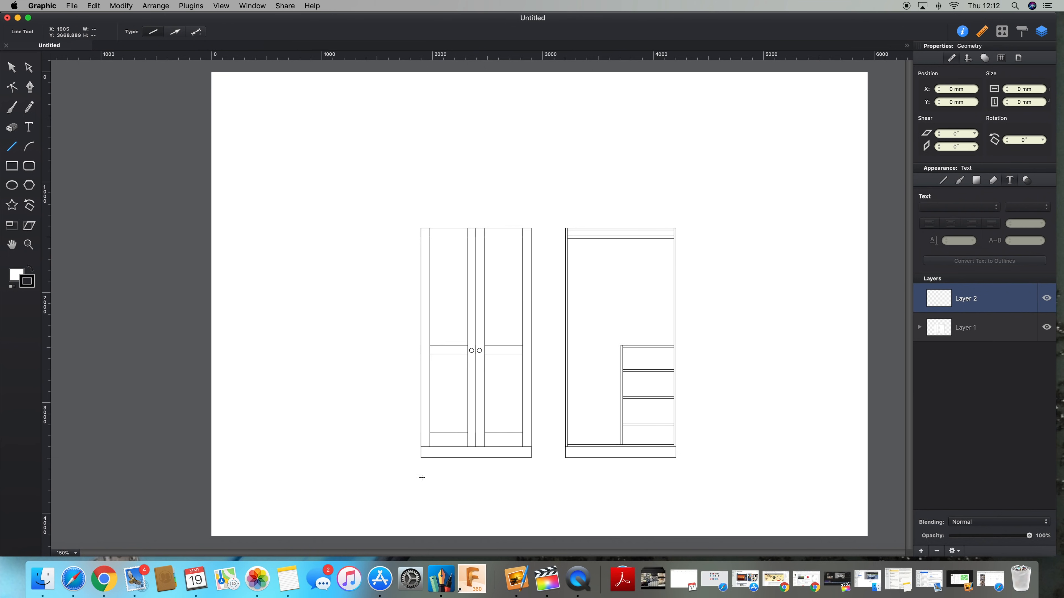
{"action": "left_click_drag", "start_coordinate": [421, 474], "coordinate": [530, 476]}
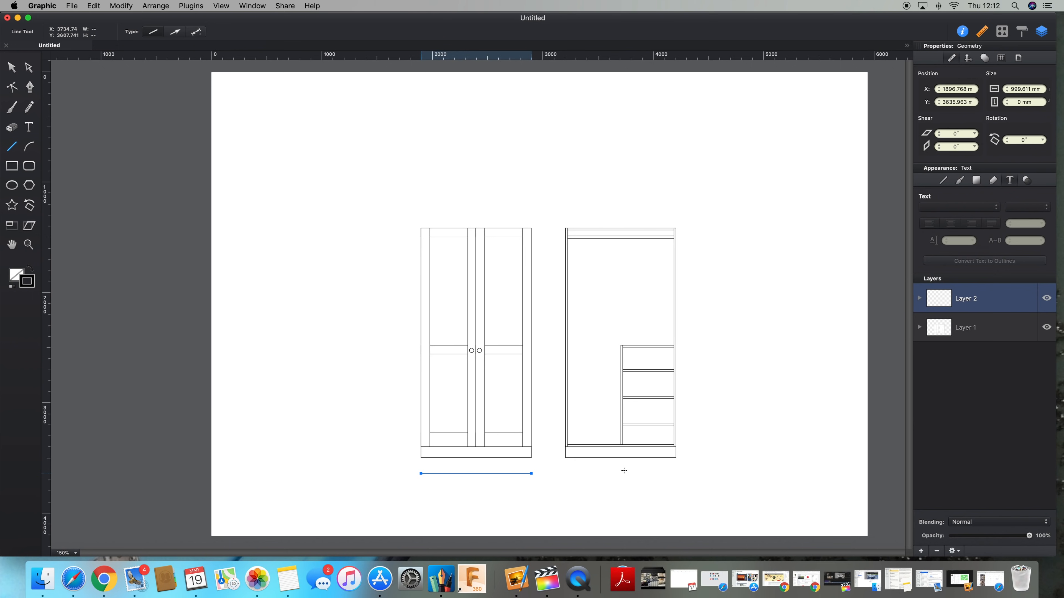
{"action": "left_click_drag", "start_coordinate": [623, 471], "coordinate": [676, 471]}
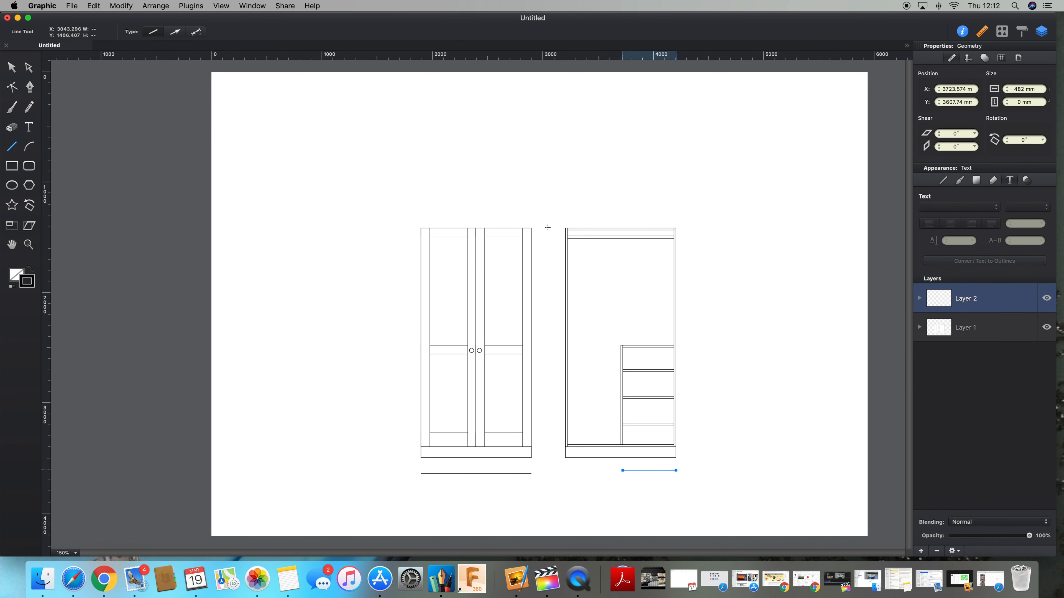
Step: Draw vertical lines about 2080 mm tall beside the right cabinet and about 1980 mm left of the doors
{"action": "left_click_drag", "start_coordinate": [552, 227], "coordinate": [557, 457]}
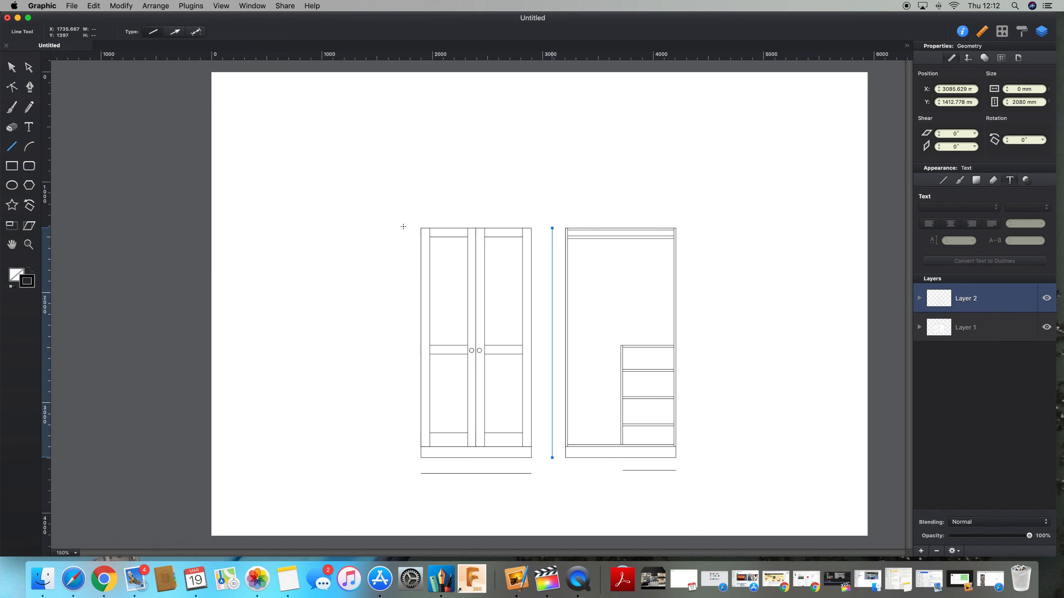
{"action": "left_click_drag", "start_coordinate": [403, 227], "coordinate": [396, 447]}
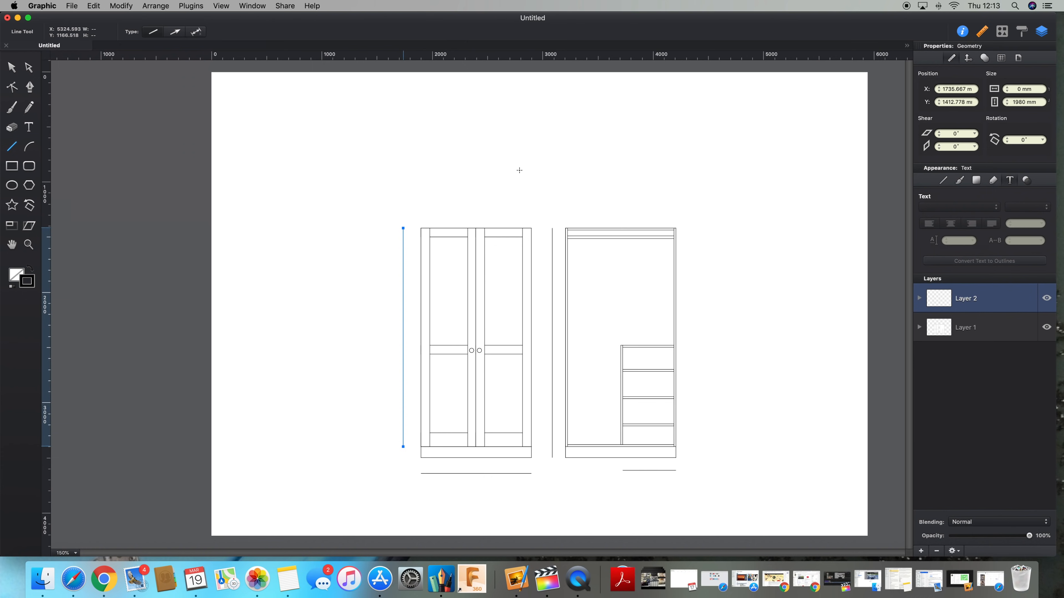
Step: Select all the new lines and give their strokes arrowheads at both the start and end
{"action": "left_click", "coordinate": [94, 6]}
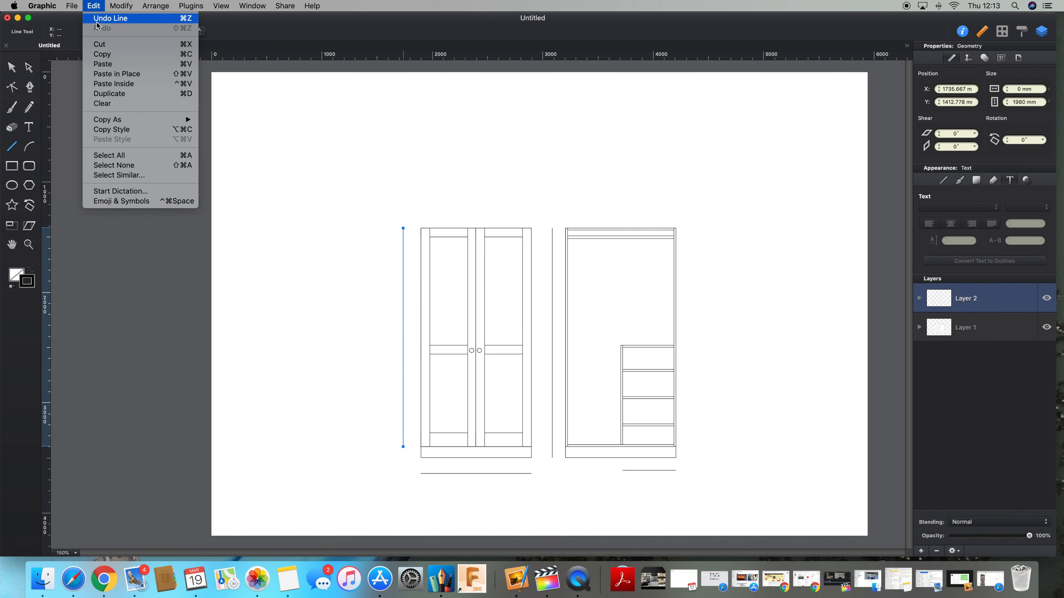
{"action": "left_click", "coordinate": [116, 155]}
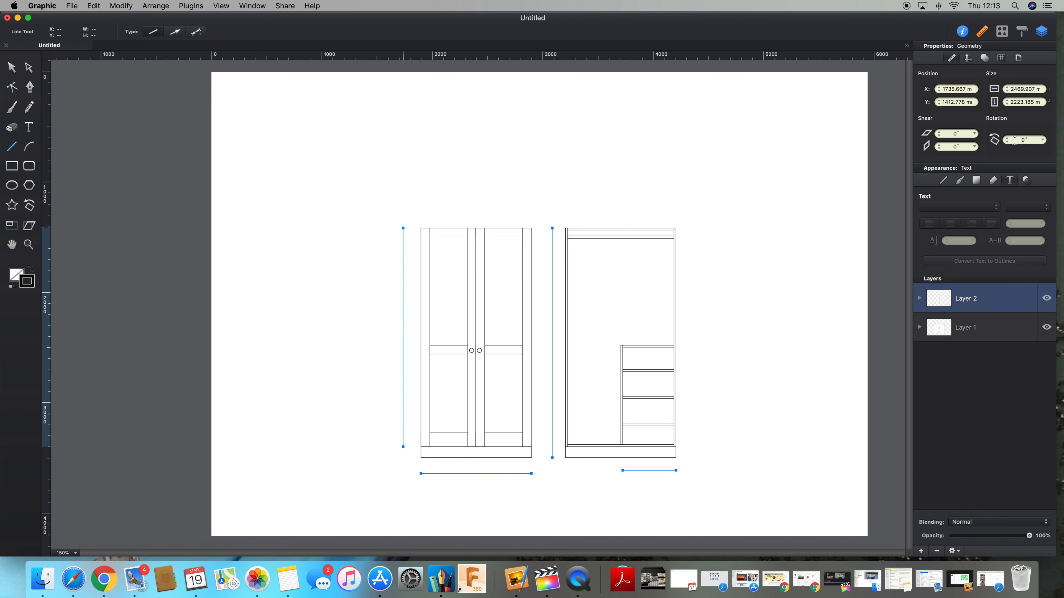
{"action": "left_click", "coordinate": [945, 182]}
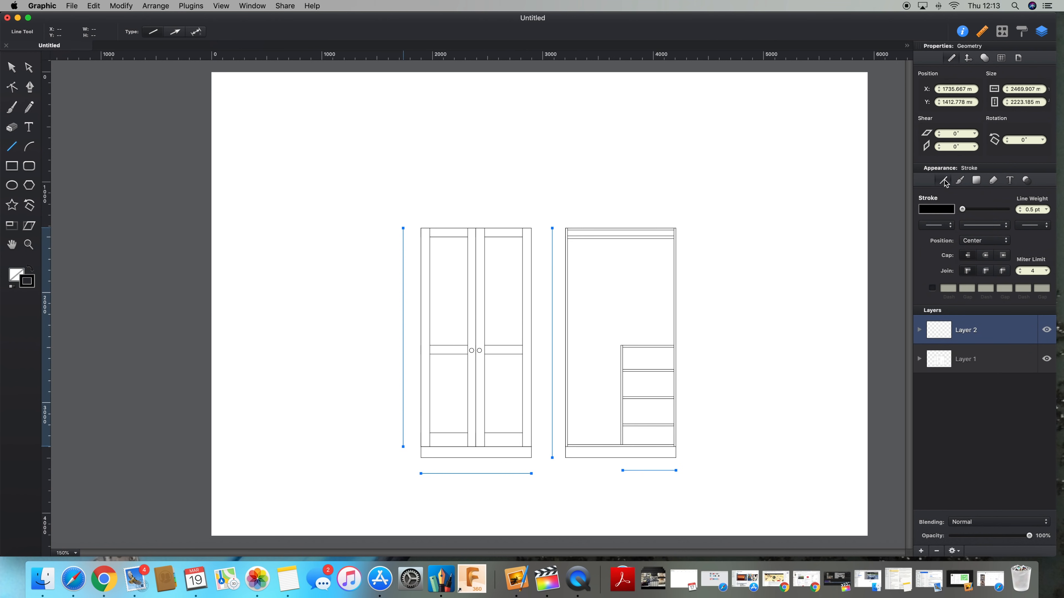
{"action": "left_click", "coordinate": [948, 227]}
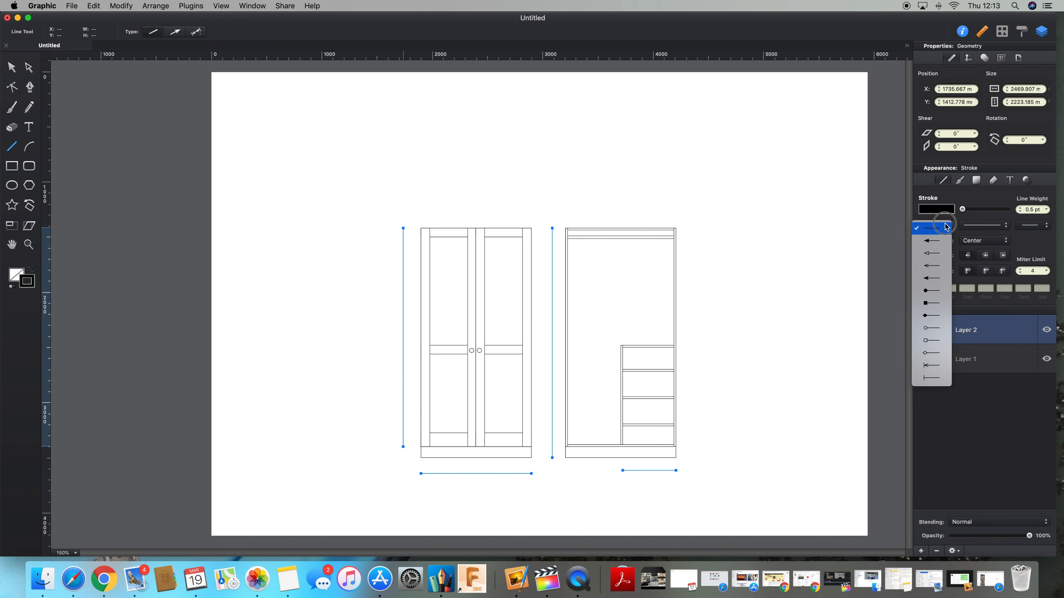
{"action": "left_click", "coordinate": [941, 257]}
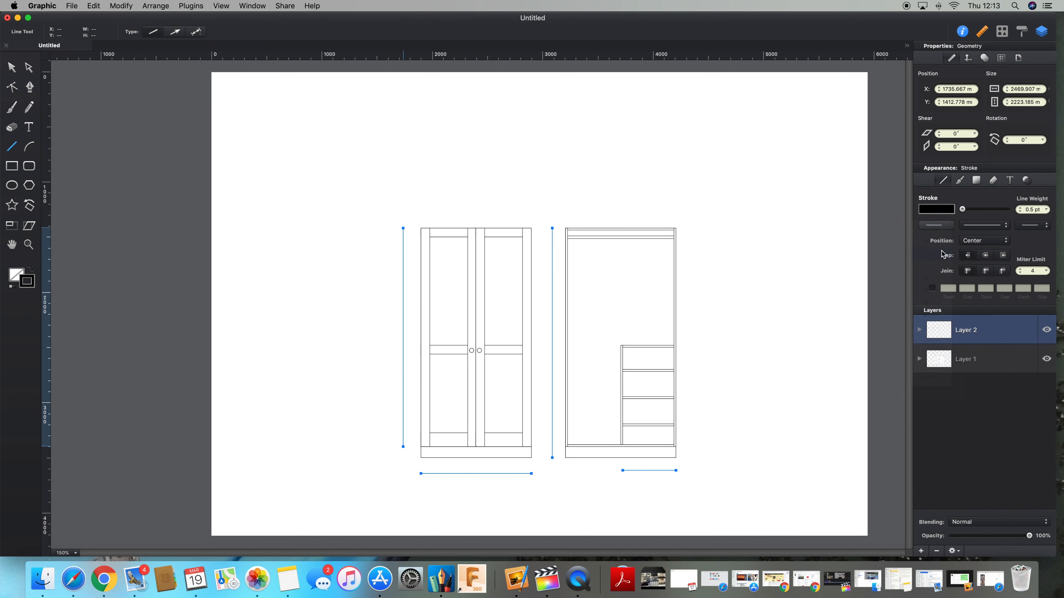
{"action": "left_click", "coordinate": [1047, 230]}
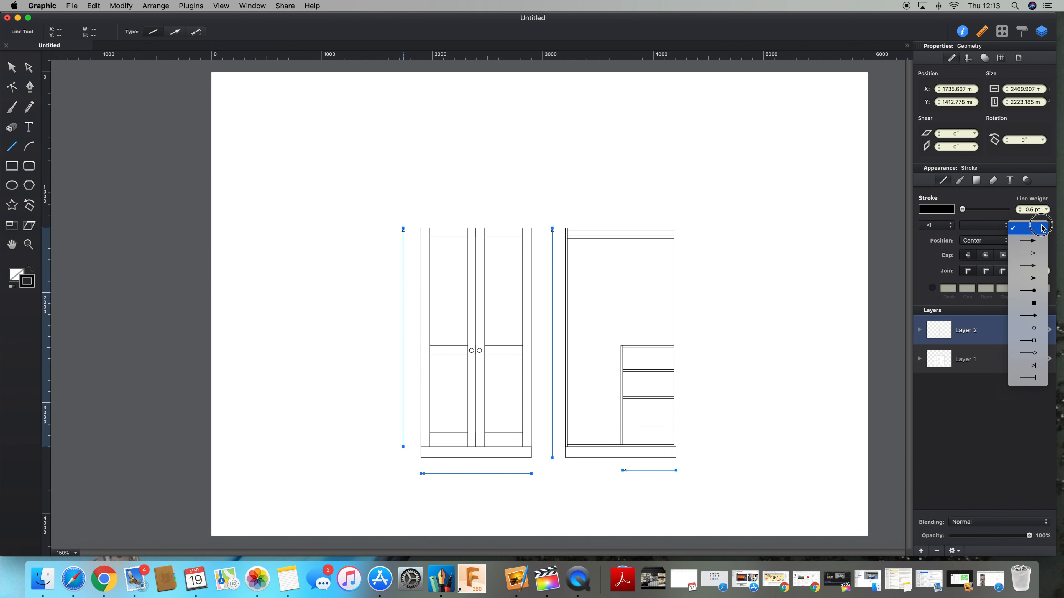
{"action": "left_click", "coordinate": [1040, 254]}
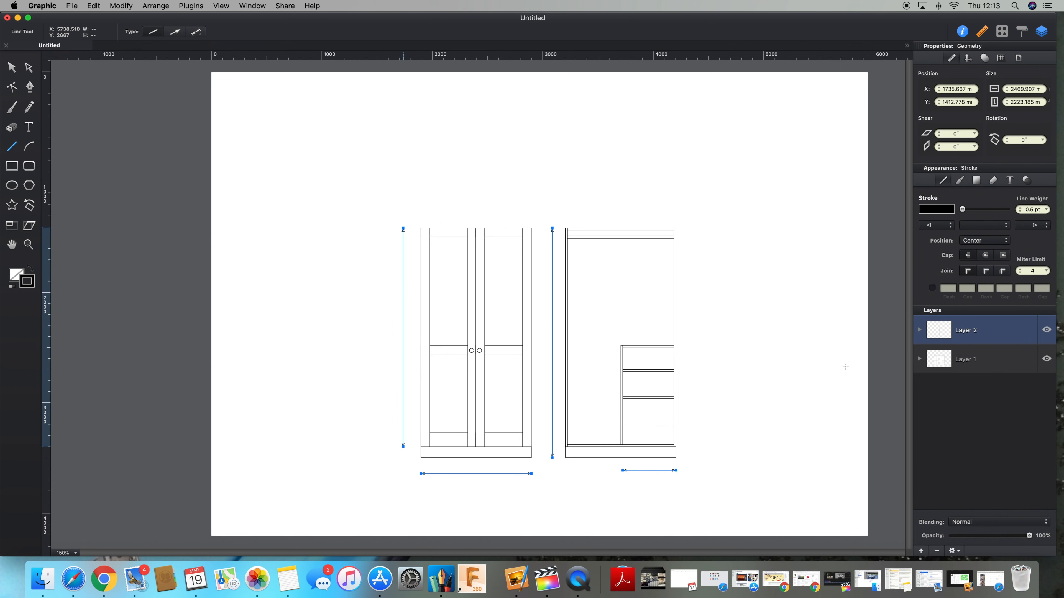
{"action": "key", "text": "Escape"}
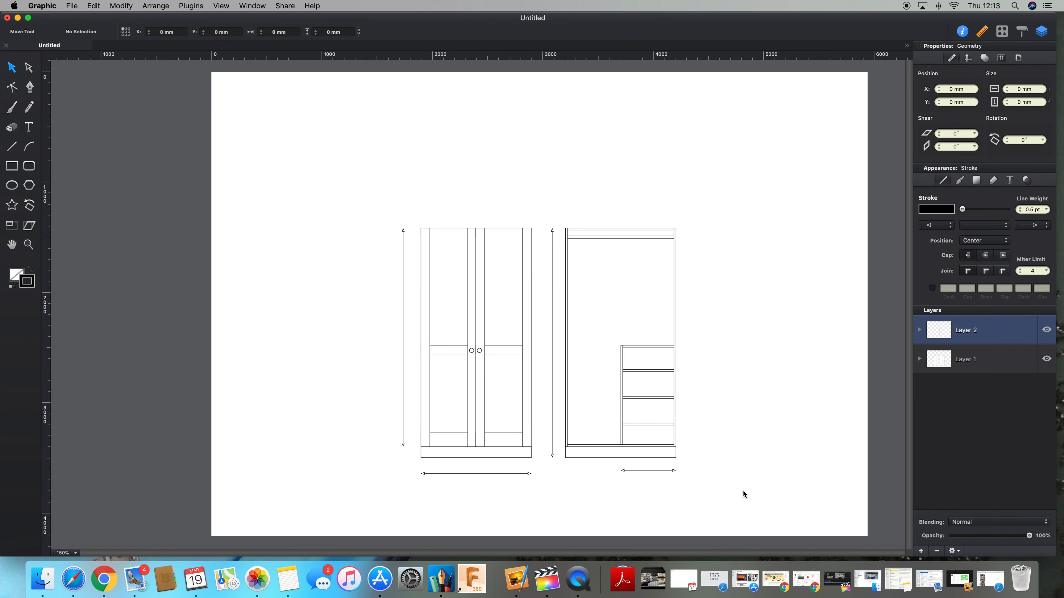
Step: Draw a vertical line about 1018 mm tall beside the shelf unit and give it arrowheads at both ends
{"action": "left_click_drag", "start_coordinate": [744, 490], "coordinate": [359, 466]}
{"action": "left_click", "coordinate": [776, 490]}
{"action": "left_click", "coordinate": [12, 147]}
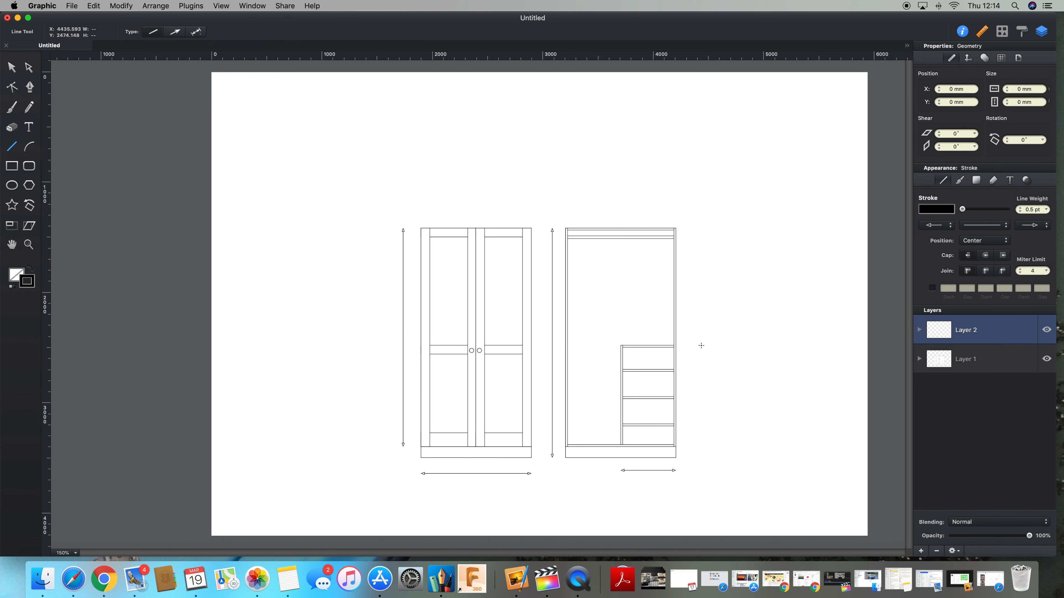
{"action": "left_click_drag", "start_coordinate": [705, 346], "coordinate": [705, 459]}
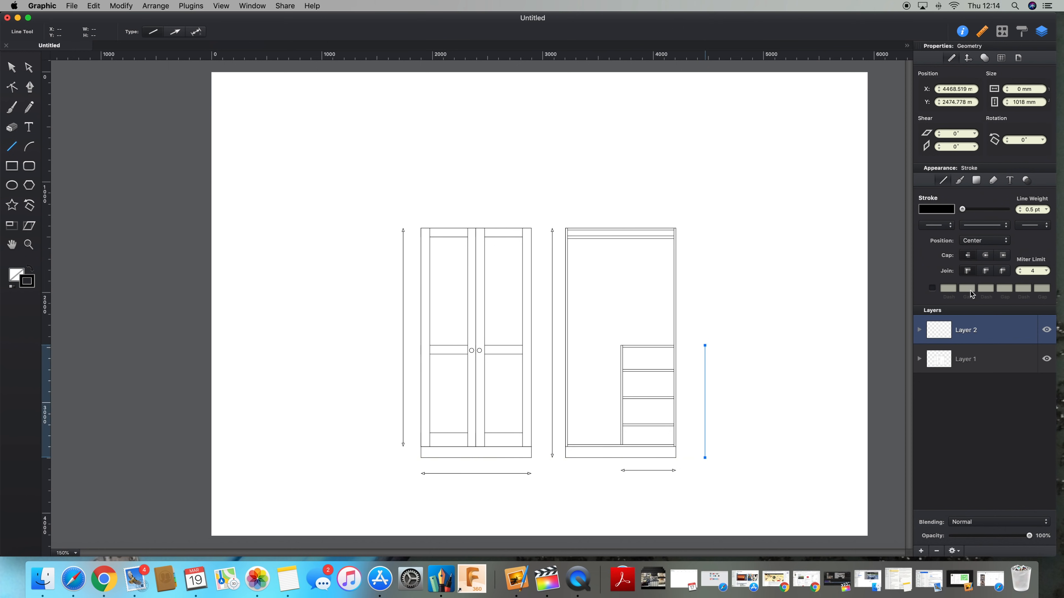
{"action": "left_click", "coordinate": [947, 226]}
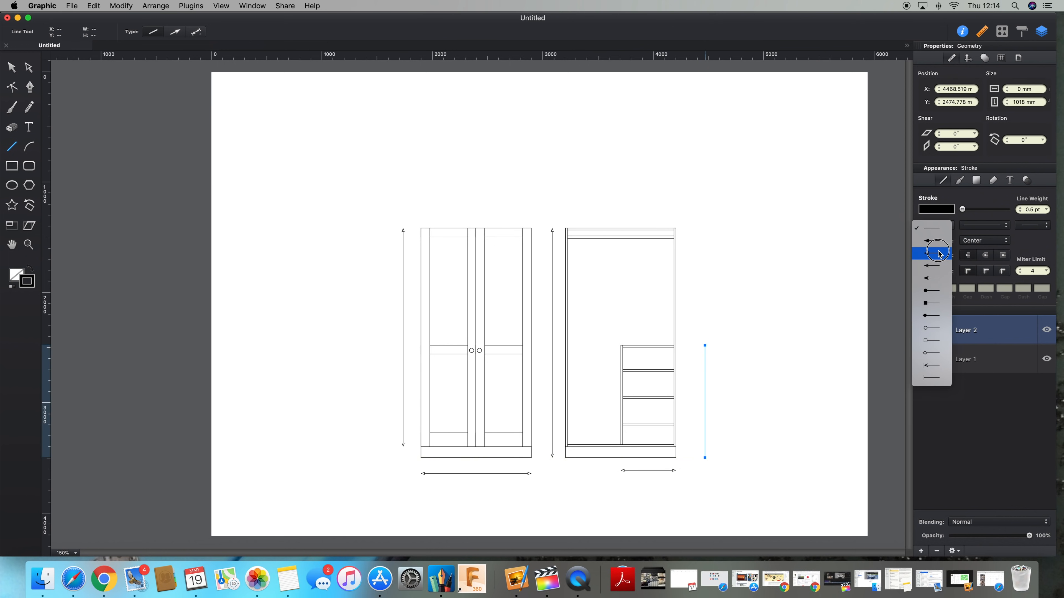
{"action": "left_click", "coordinate": [942, 241]}
{"action": "left_click", "coordinate": [1033, 226]}
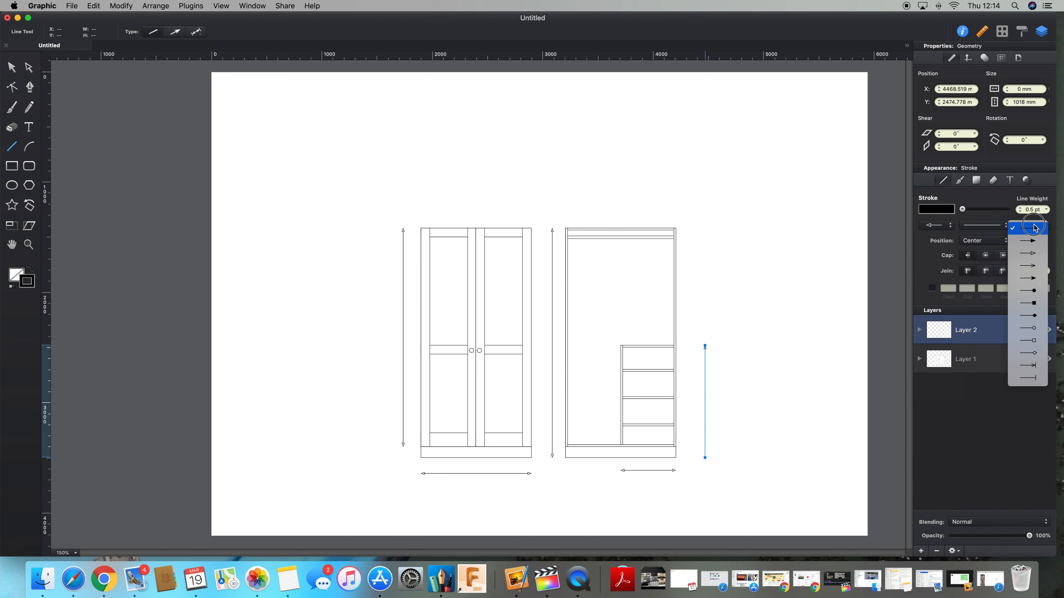
{"action": "left_click", "coordinate": [1030, 254]}
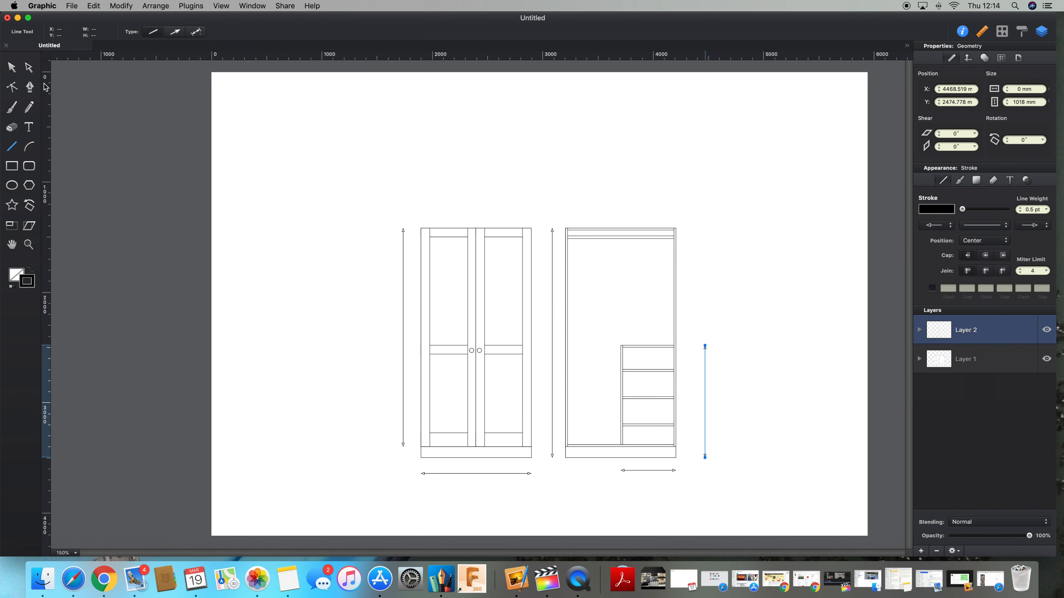
Step: Select the two horizontal arrow lines and give them dimension labels aligned horizontally
{"action": "left_click", "coordinate": [11, 67]}
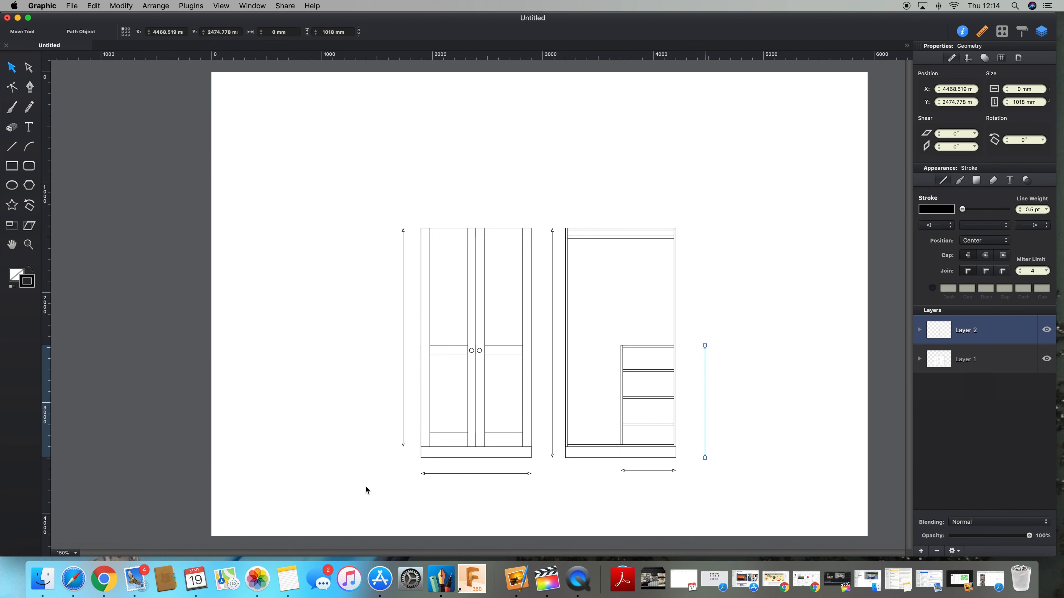
{"action": "left_click_drag", "start_coordinate": [385, 487], "coordinate": [694, 469]}
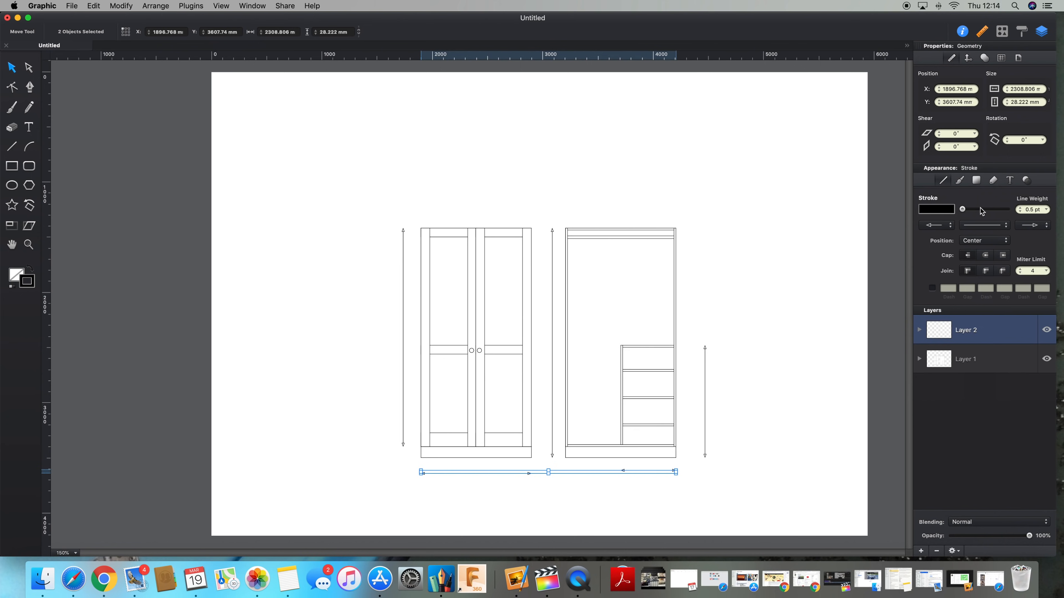
{"action": "left_click", "coordinate": [997, 181]}
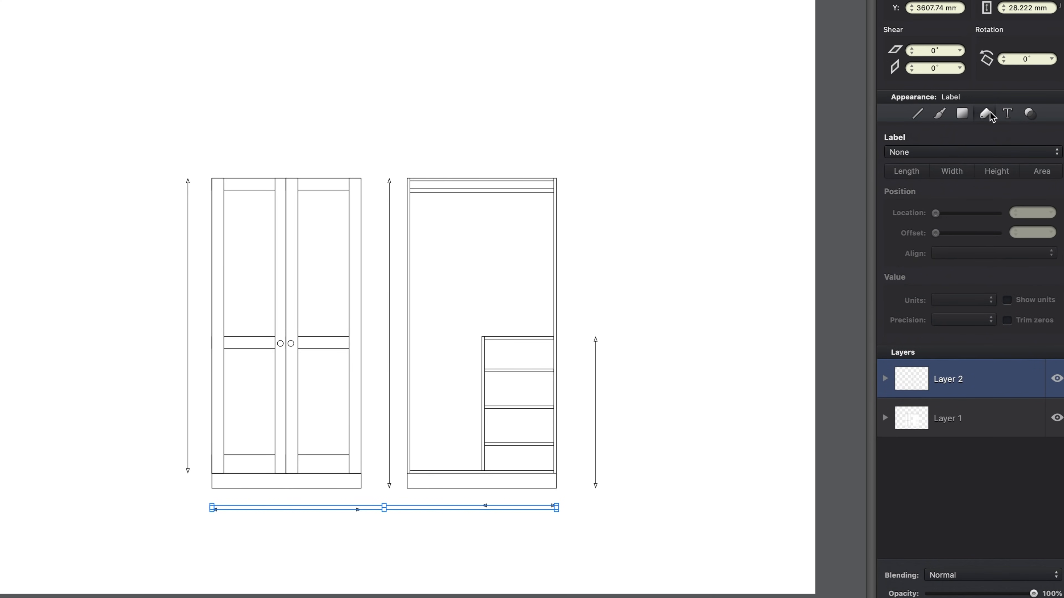
{"action": "left_click", "coordinate": [948, 152]}
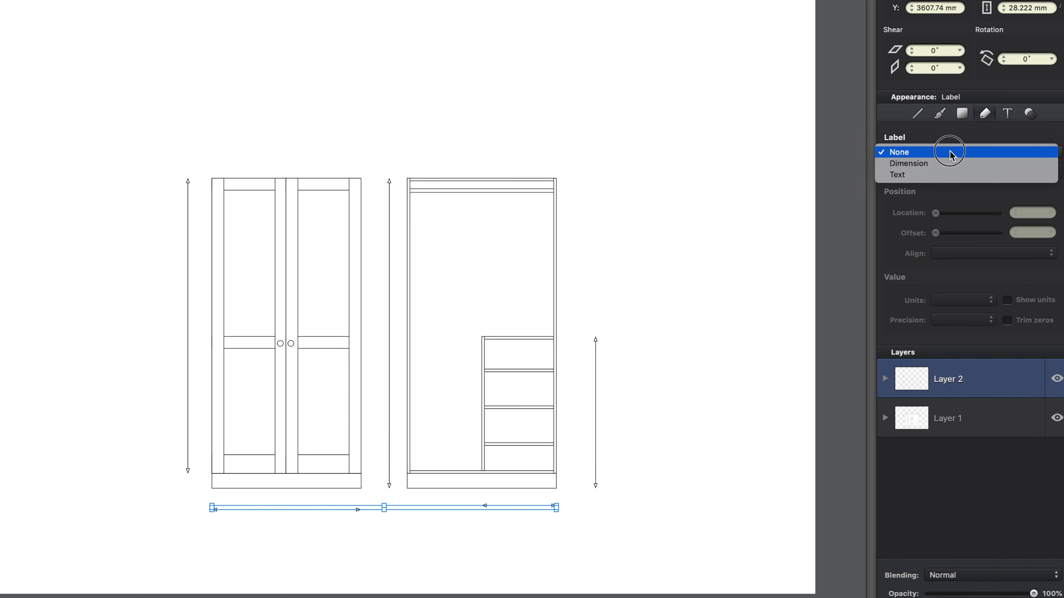
{"action": "left_click", "coordinate": [948, 166]}
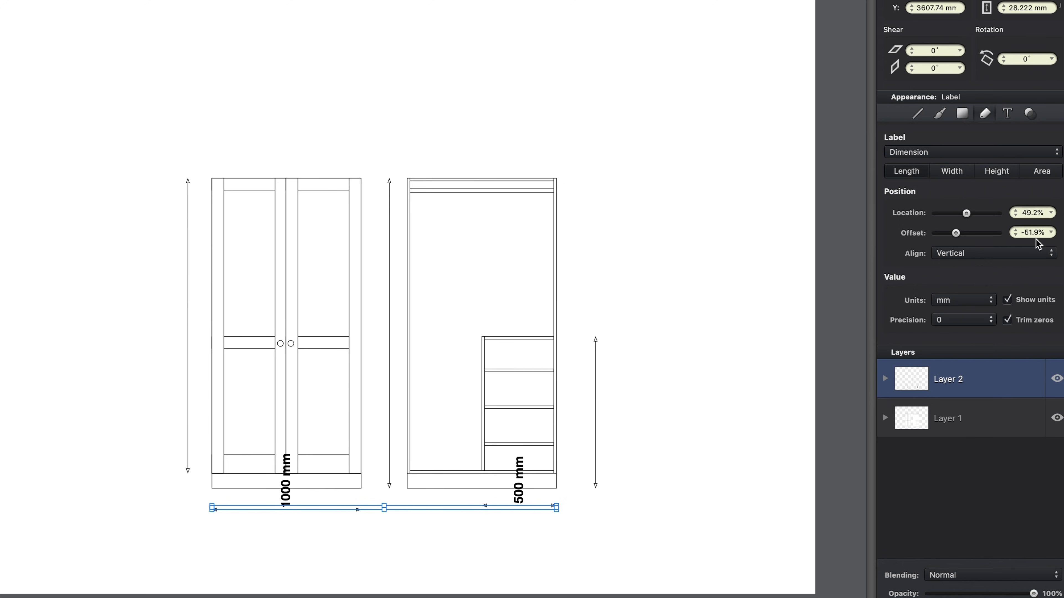
{"action": "left_click", "coordinate": [985, 254]}
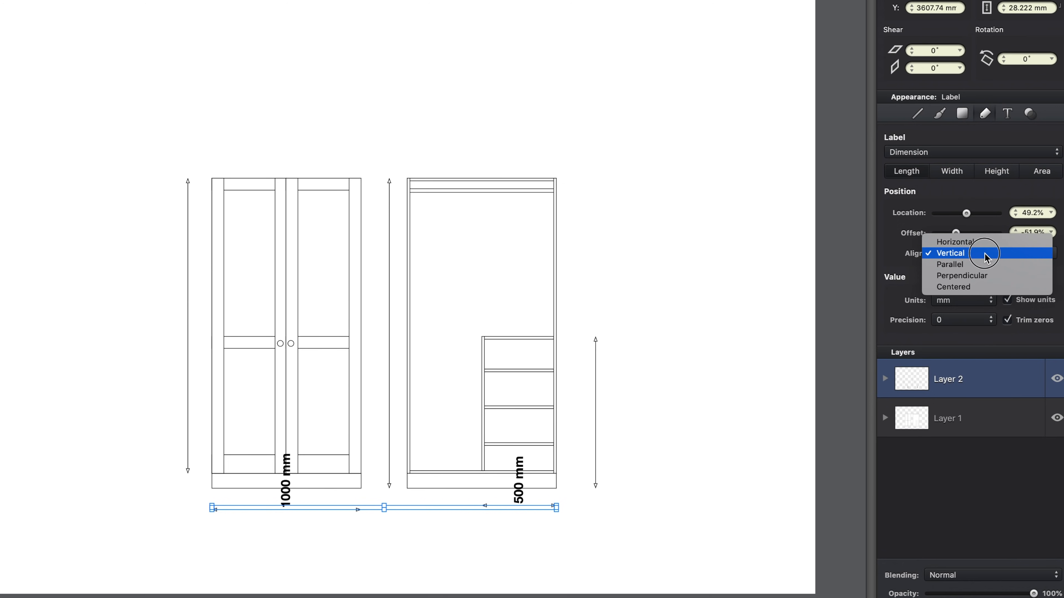
{"action": "left_click", "coordinate": [984, 242]}
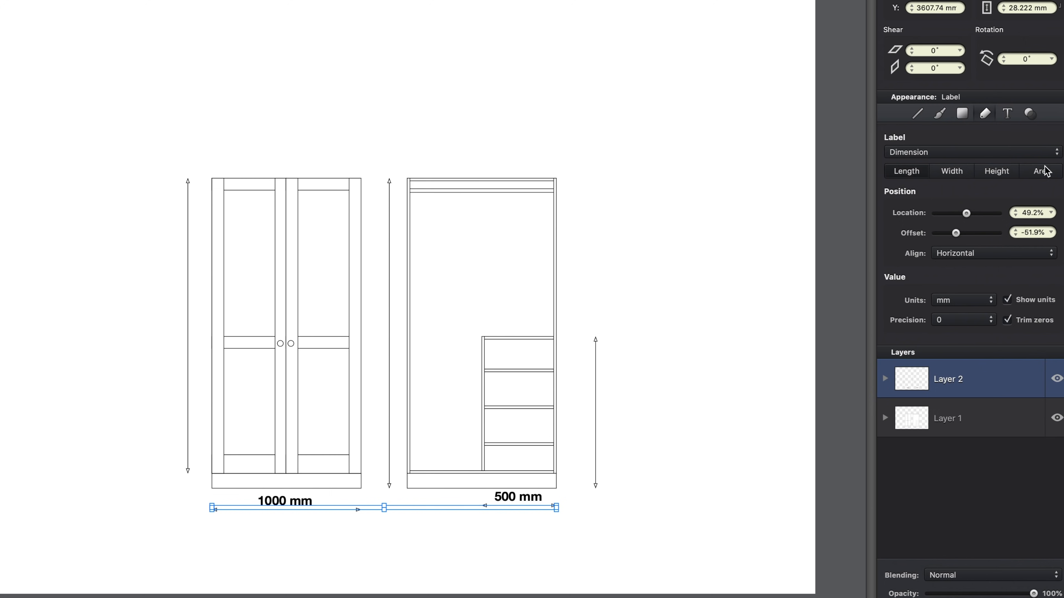
Step: Set the horizontal dimension labels' text to Helvetica Neue Regular at 9 pt, then deselect
{"action": "left_click", "coordinate": [1009, 113]}
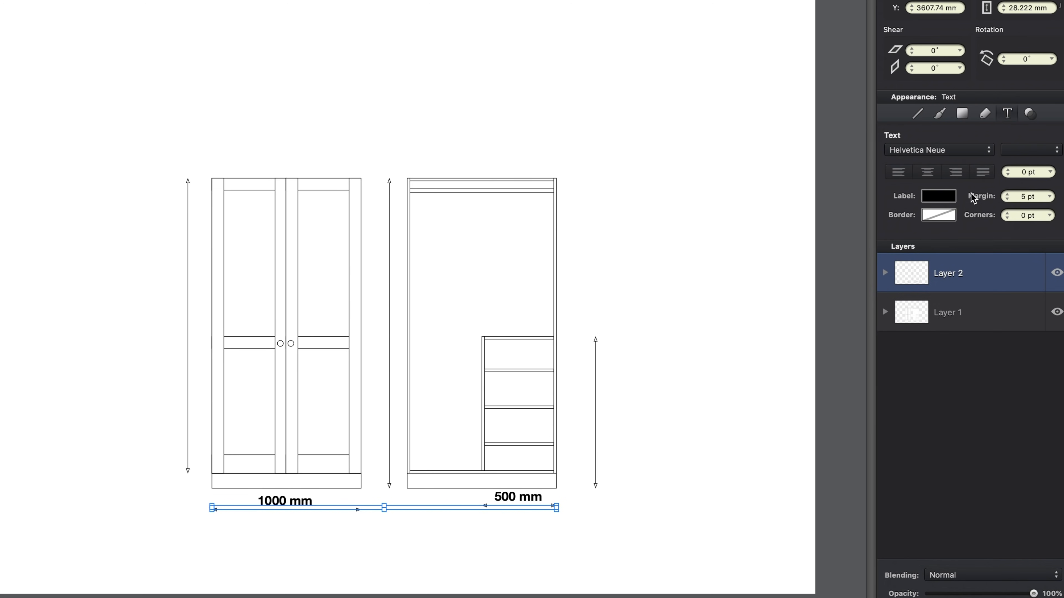
{"action": "left_click", "coordinate": [959, 150]}
{"action": "left_click", "coordinate": [1028, 152]}
{"action": "left_click", "coordinate": [1030, 158]}
{"action": "left_click", "coordinate": [1036, 2]}
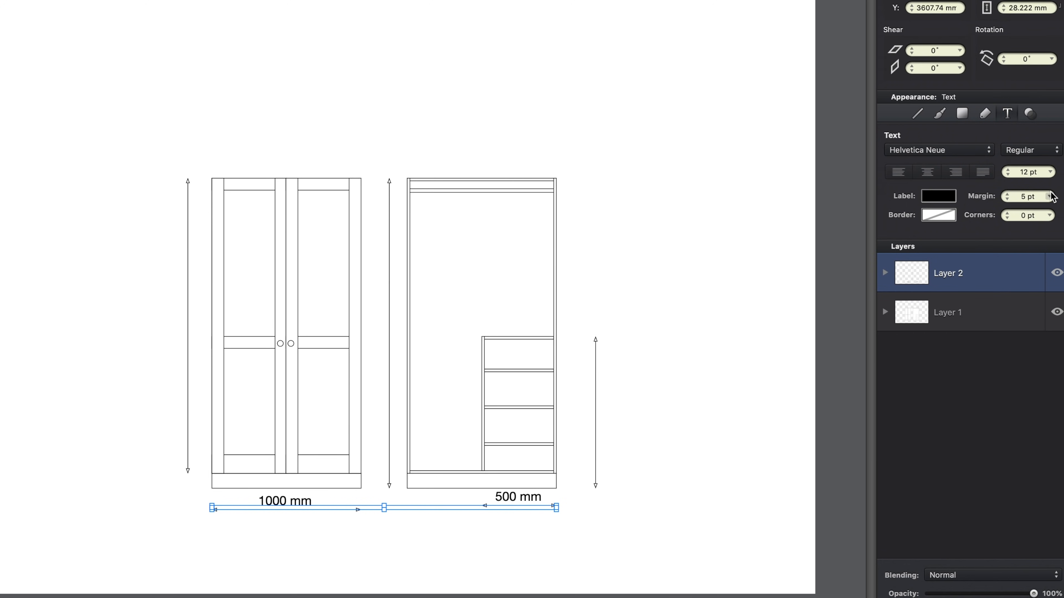
{"action": "left_click", "coordinate": [1050, 172]}
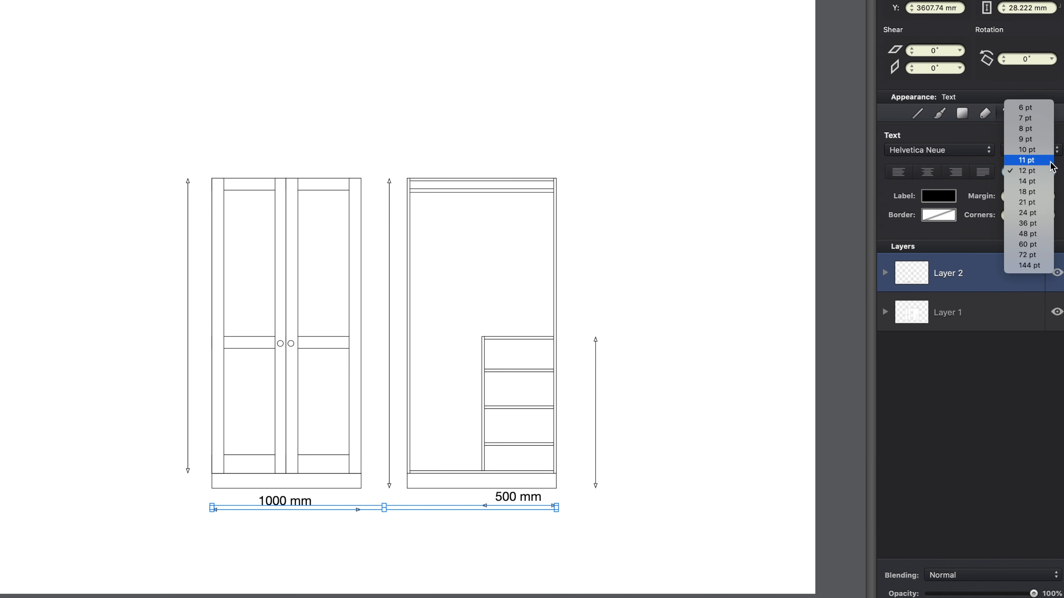
{"action": "left_click", "coordinate": [1031, 141]}
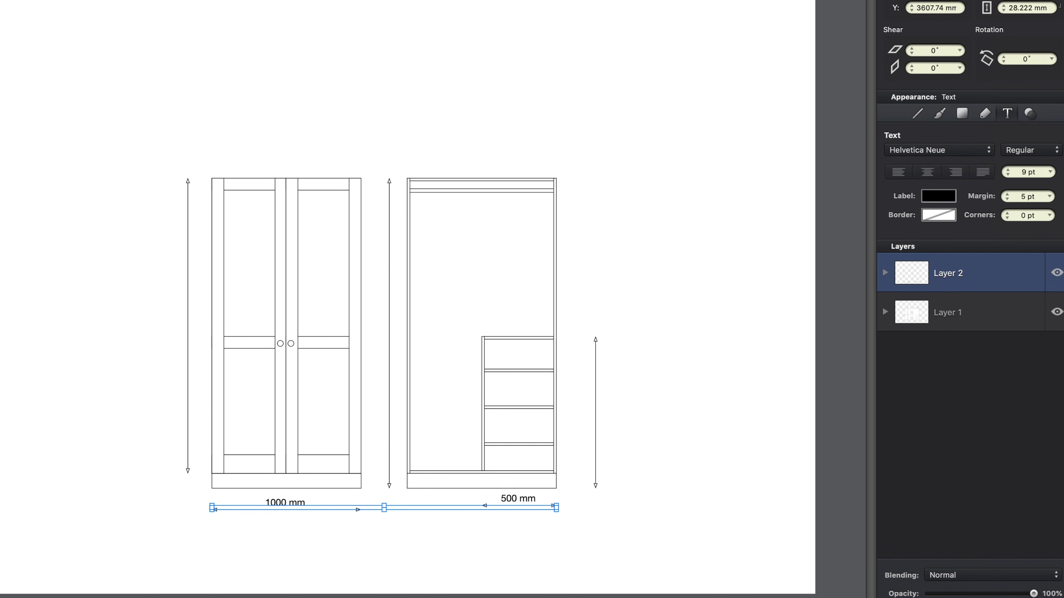
{"action": "left_click", "coordinate": [690, 488]}
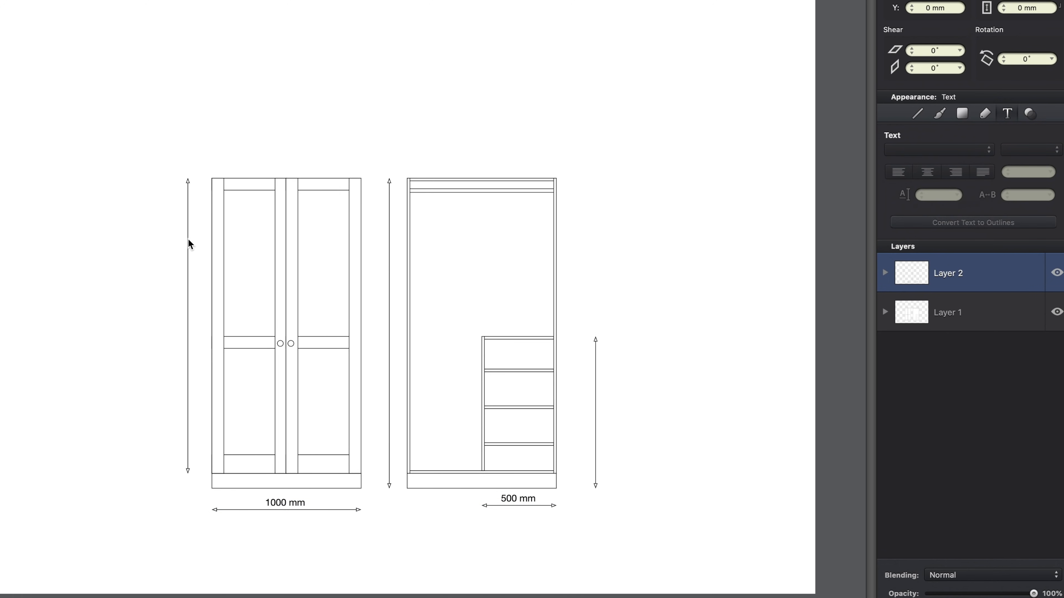
Step: Select the three vertical arrow lines and give them dimension labels aligned vertically
{"action": "left_click_drag", "start_coordinate": [157, 164], "coordinate": [193, 254]}
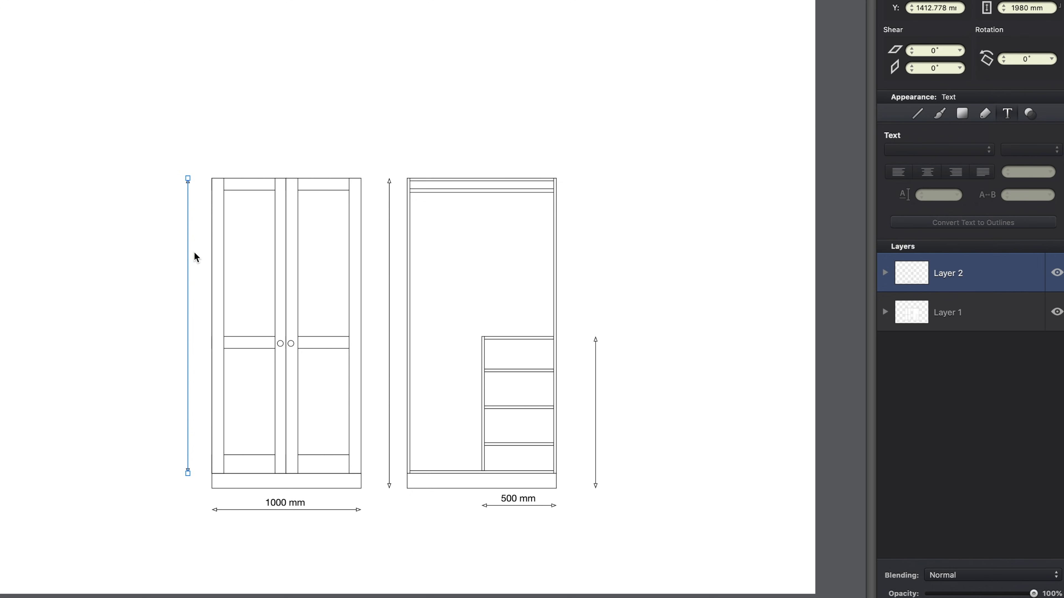
{"action": "left_click_drag", "start_coordinate": [373, 159], "coordinate": [400, 228]}
{"action": "left_click_drag", "start_coordinate": [582, 301], "coordinate": [612, 362]}
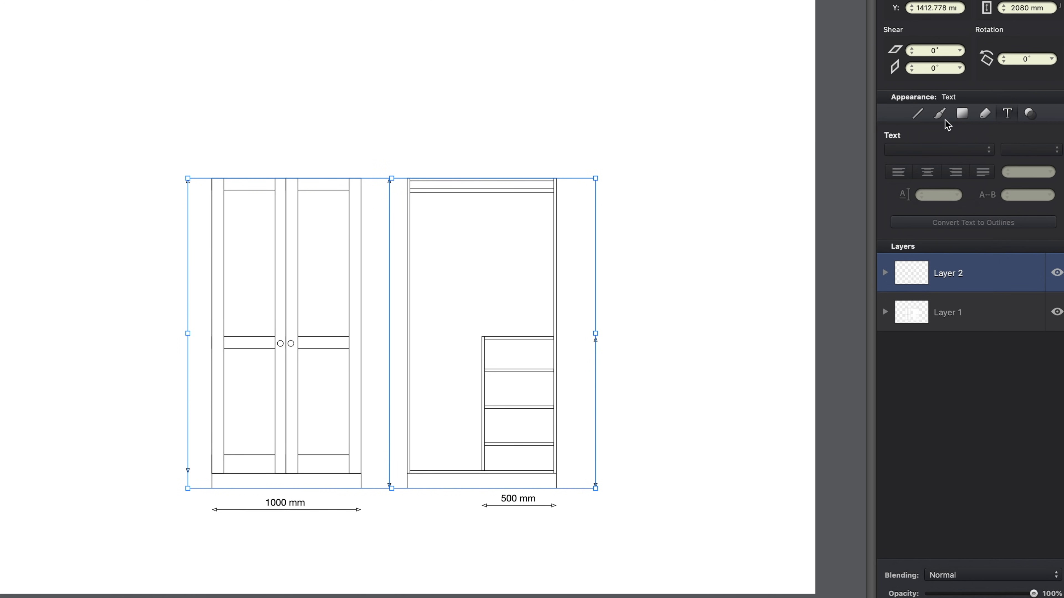
{"action": "left_click", "coordinate": [985, 114]}
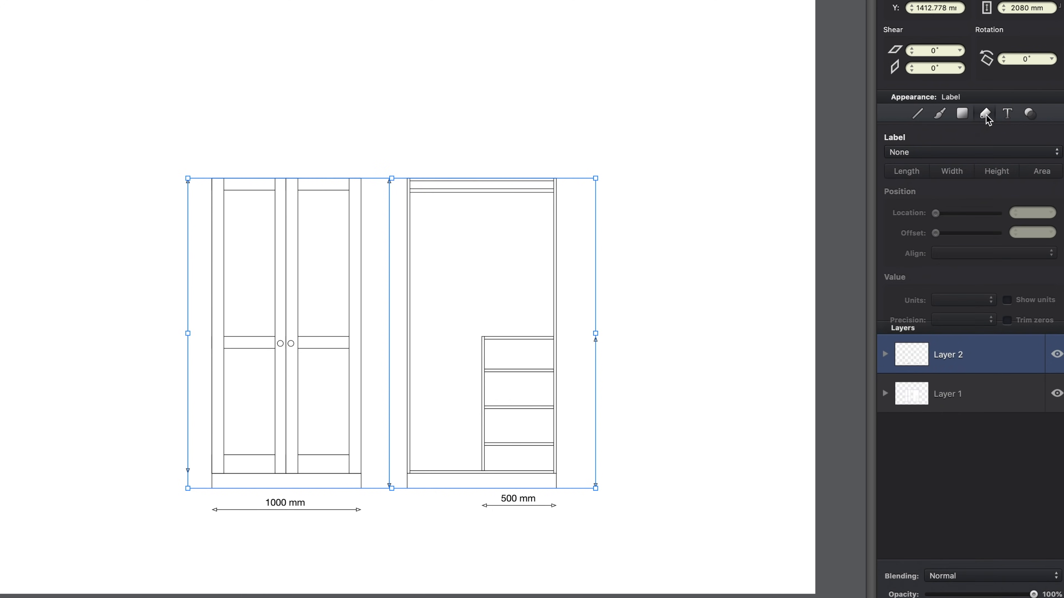
{"action": "left_click", "coordinate": [971, 156]}
{"action": "left_click", "coordinate": [971, 165]}
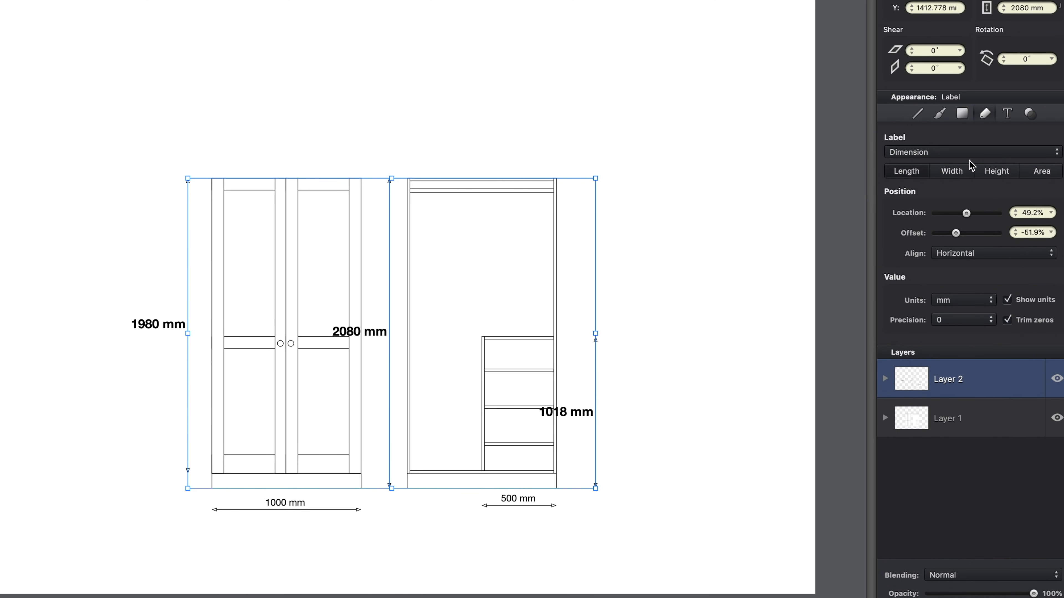
{"action": "left_click", "coordinate": [973, 254]}
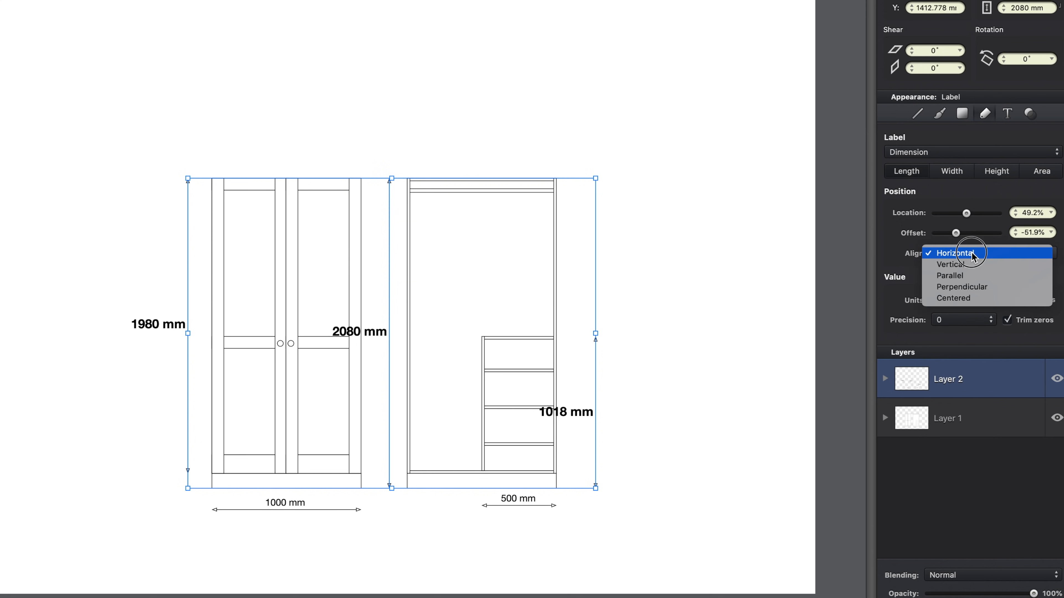
{"action": "left_click", "coordinate": [971, 264]}
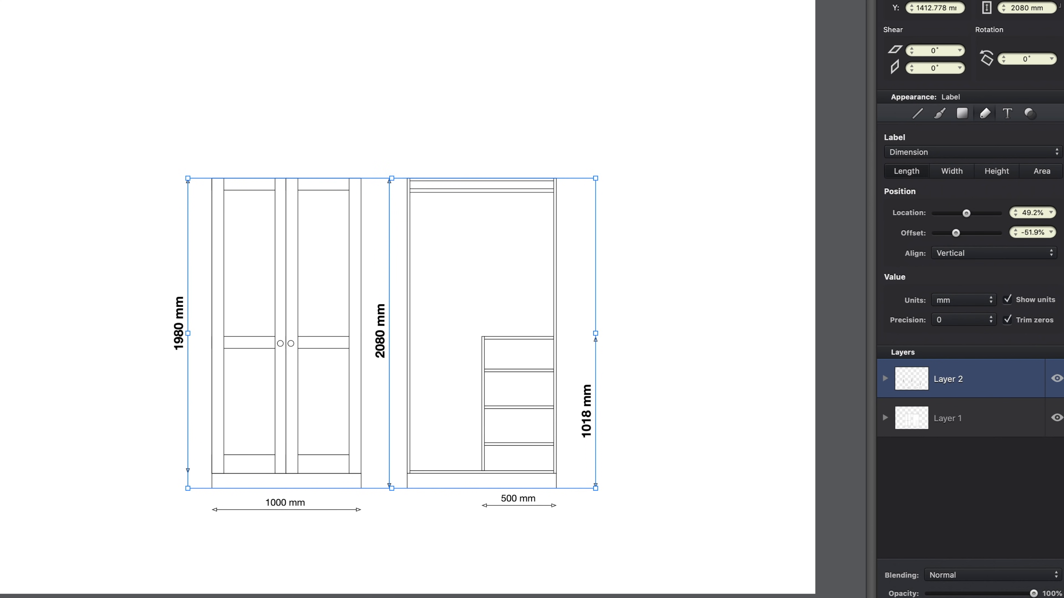
Step: Set the vertical dimension labels' text to Helvetica Neue Regular at 9 pt, then deselect
{"action": "left_click", "coordinate": [1008, 115]}
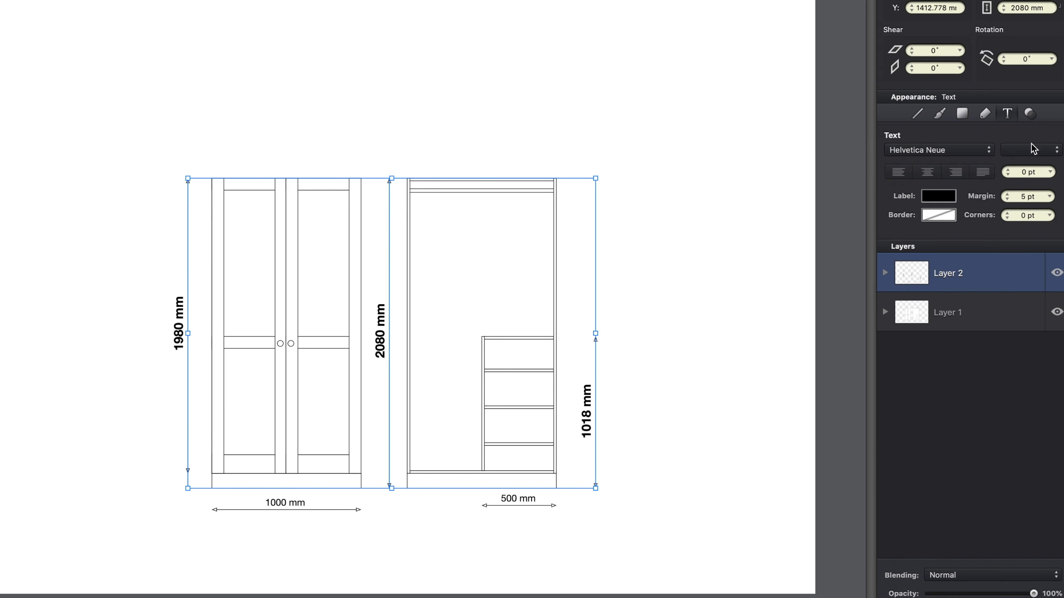
{"action": "left_click", "coordinate": [980, 151]}
{"action": "left_click", "coordinate": [980, 151]}
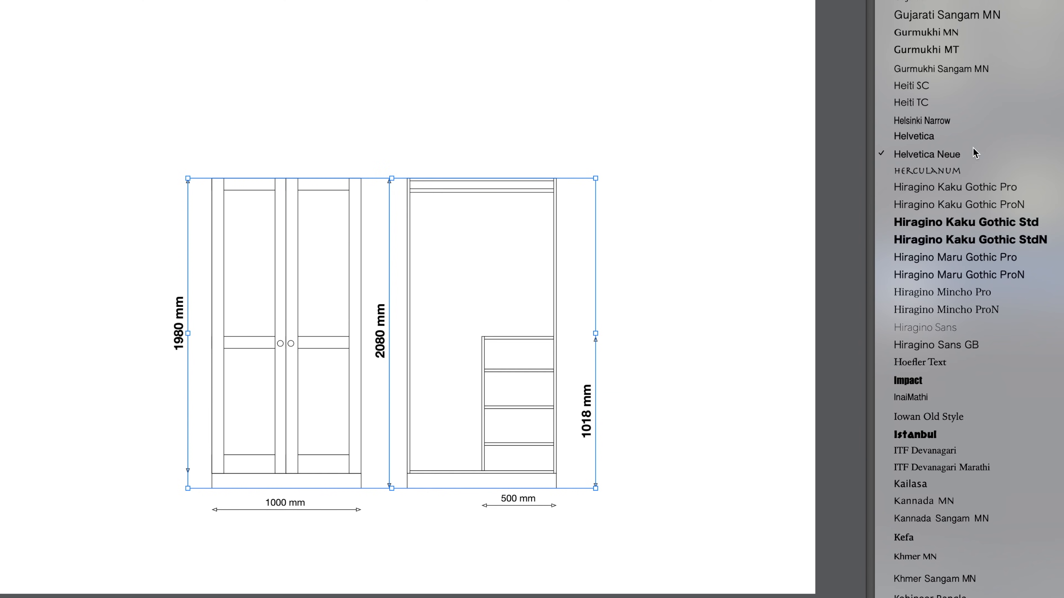
{"action": "left_click", "coordinate": [1041, 152]}
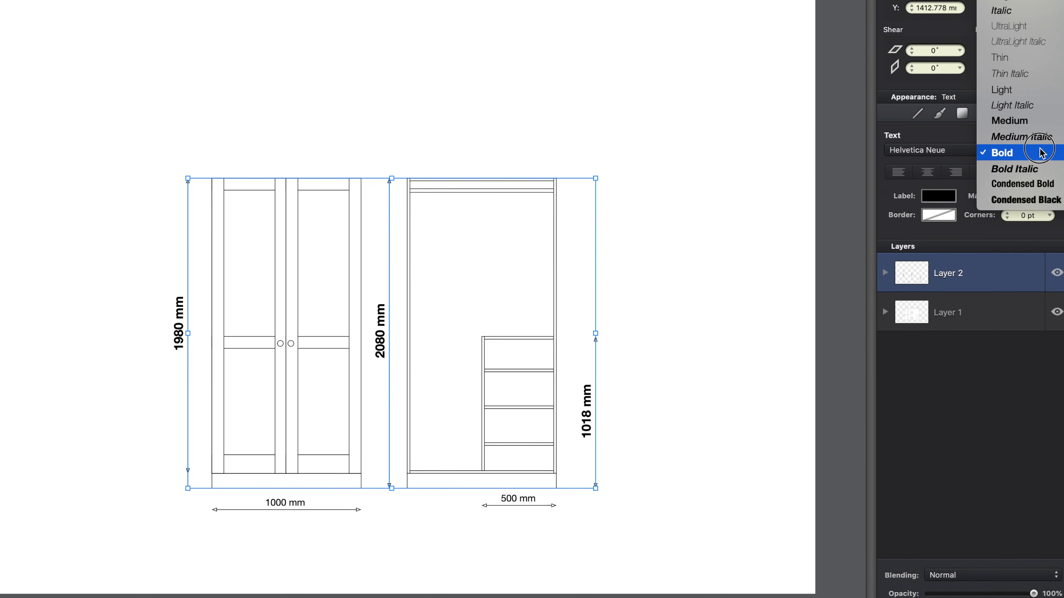
{"action": "left_click", "coordinate": [1034, 2]}
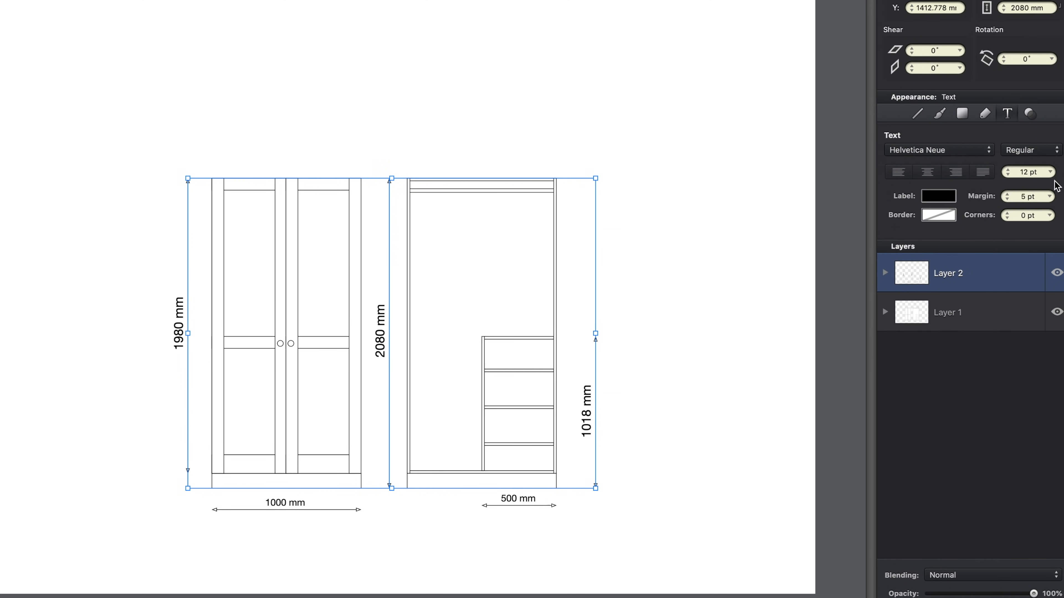
{"action": "left_click", "coordinate": [1049, 172]}
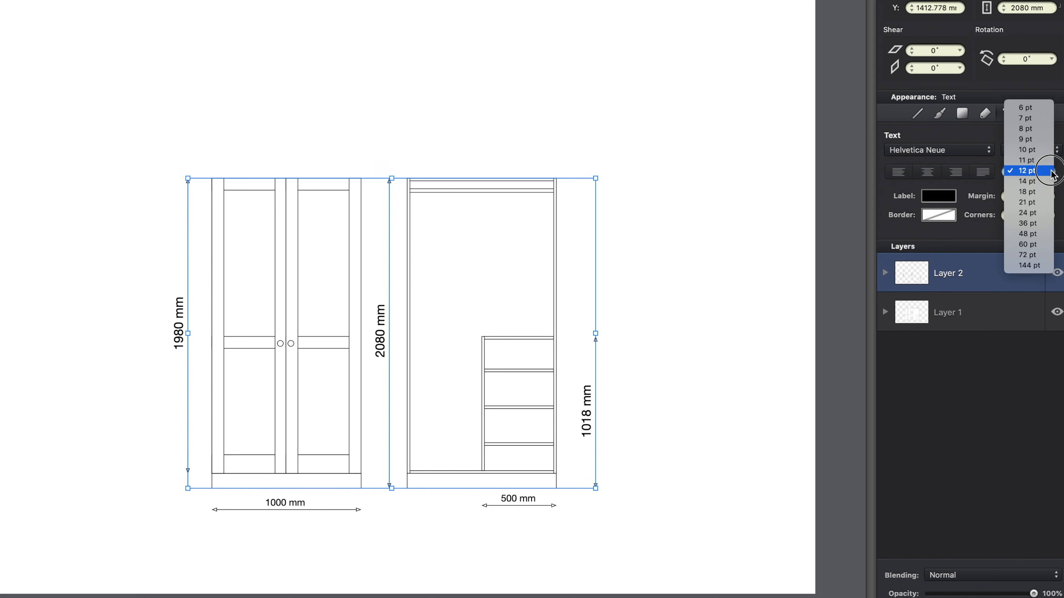
{"action": "left_click", "coordinate": [1038, 140]}
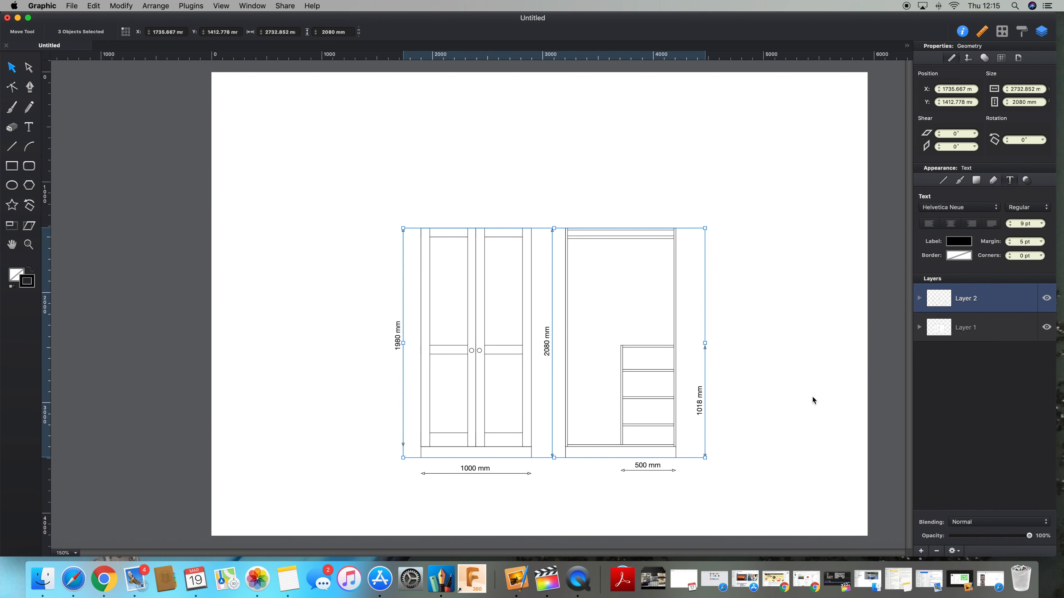
{"action": "left_click", "coordinate": [812, 397]}
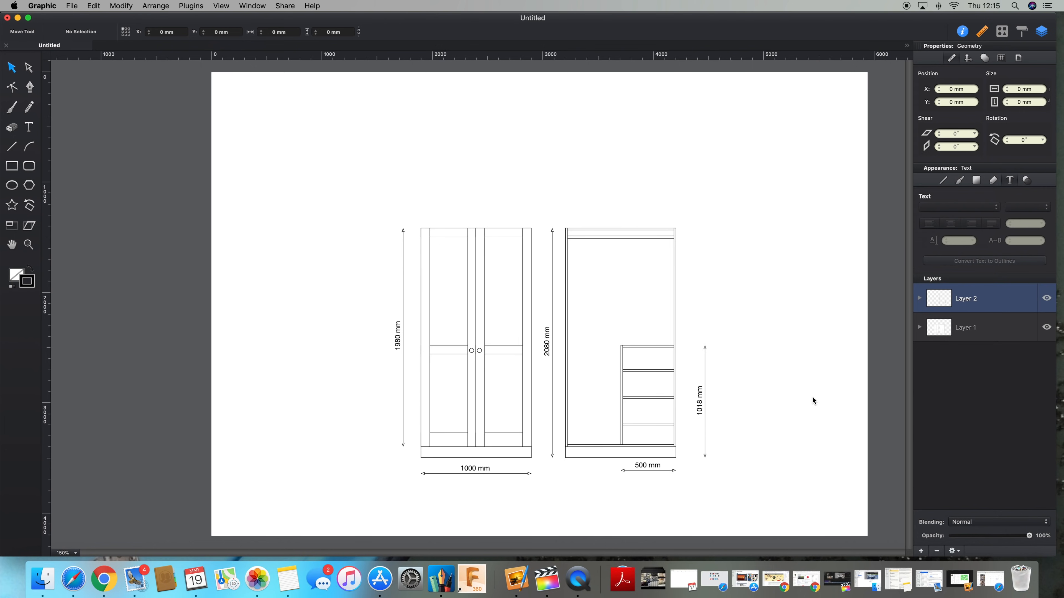
Step: Hide Layer 2, which holds the dimension lines
{"action": "key", "text": "super+plus"}
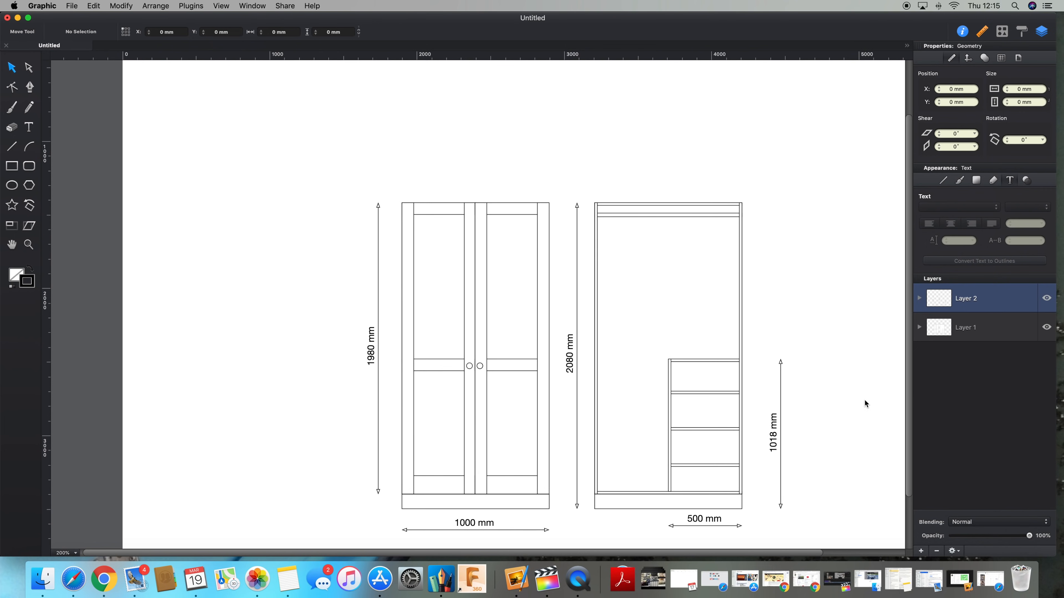
{"action": "scroll", "coordinate": [868, 356], "scroll_direction": "down", "scroll_amount": 3}
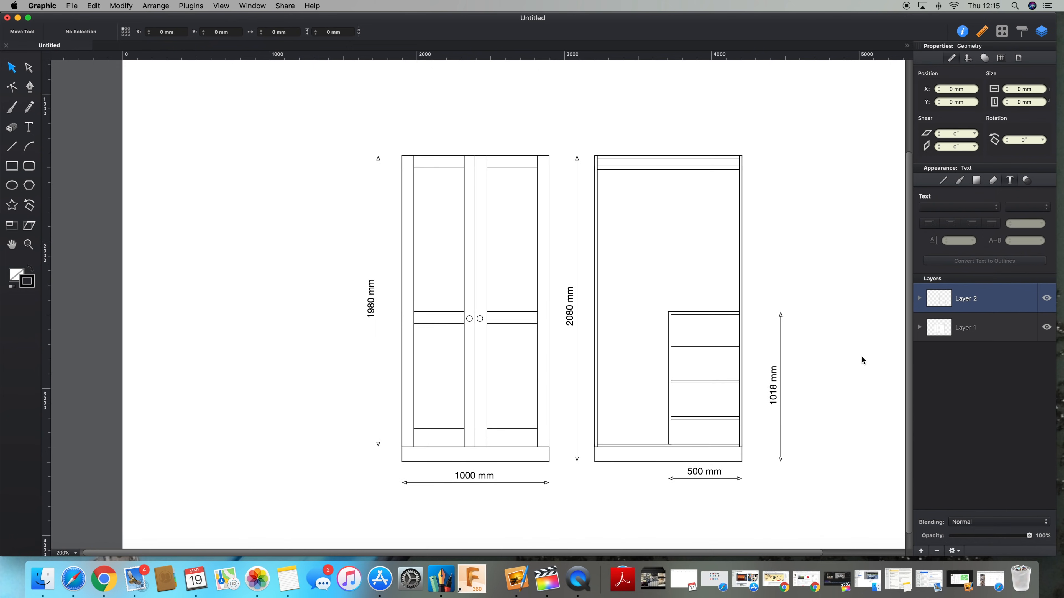
{"action": "scroll", "coordinate": [863, 361], "scroll_direction": "right", "scroll_amount": 3}
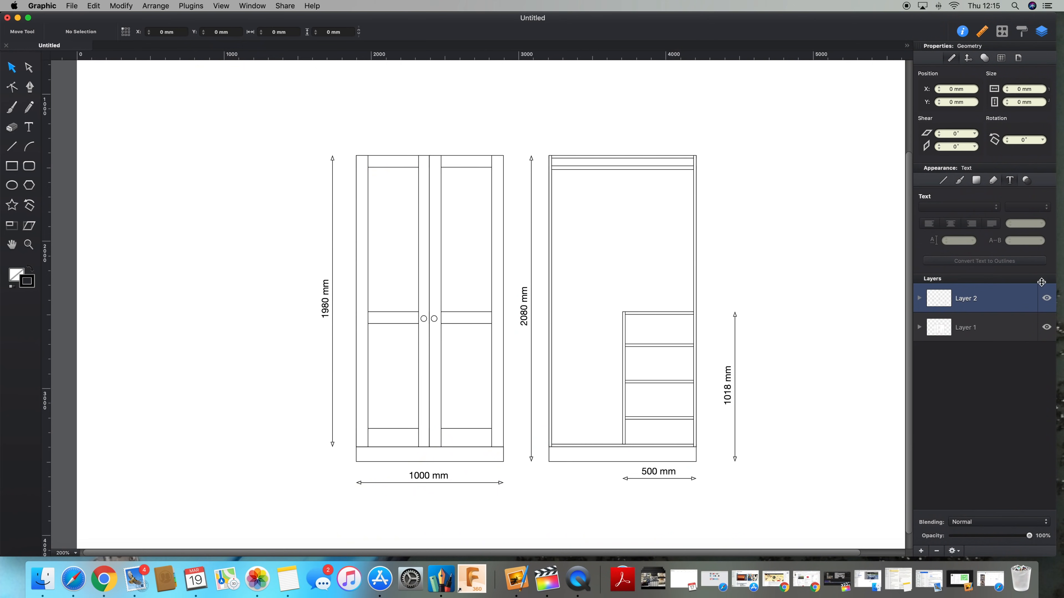
{"action": "left_click", "coordinate": [1046, 298]}
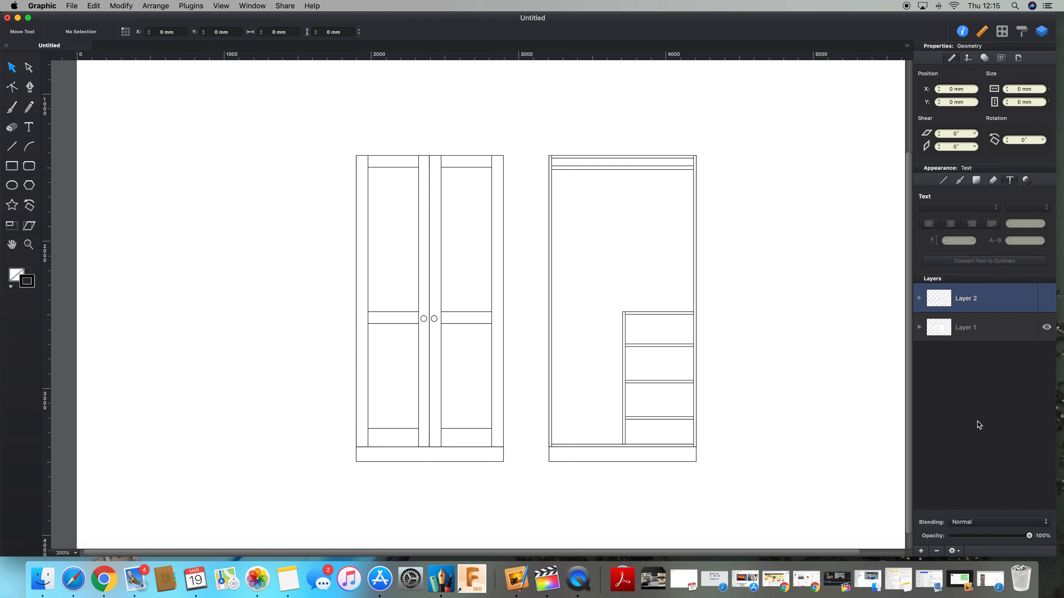